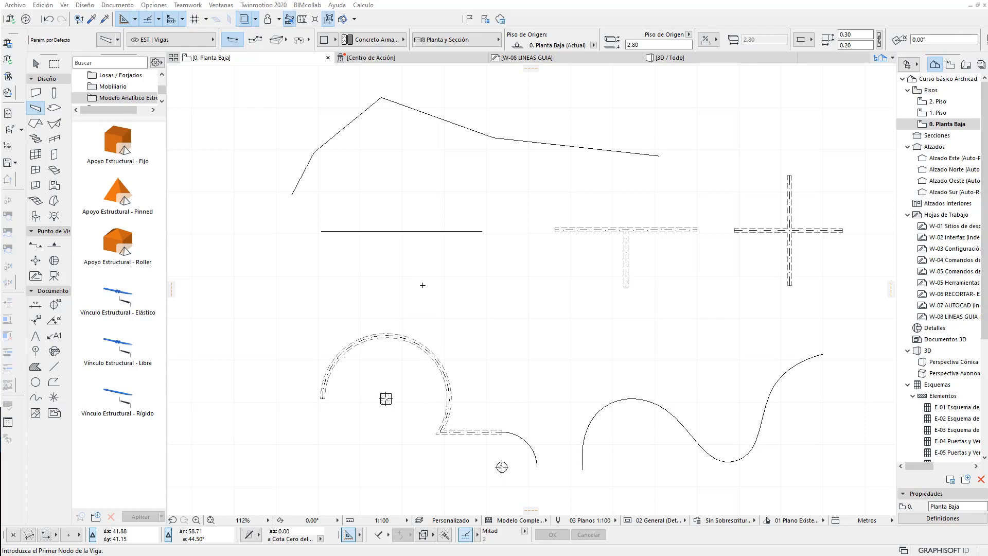
# Step: Turn on Guías de Coacción from the Ver menu, with Mitad as snap point
pyautogui.click(159, 20)
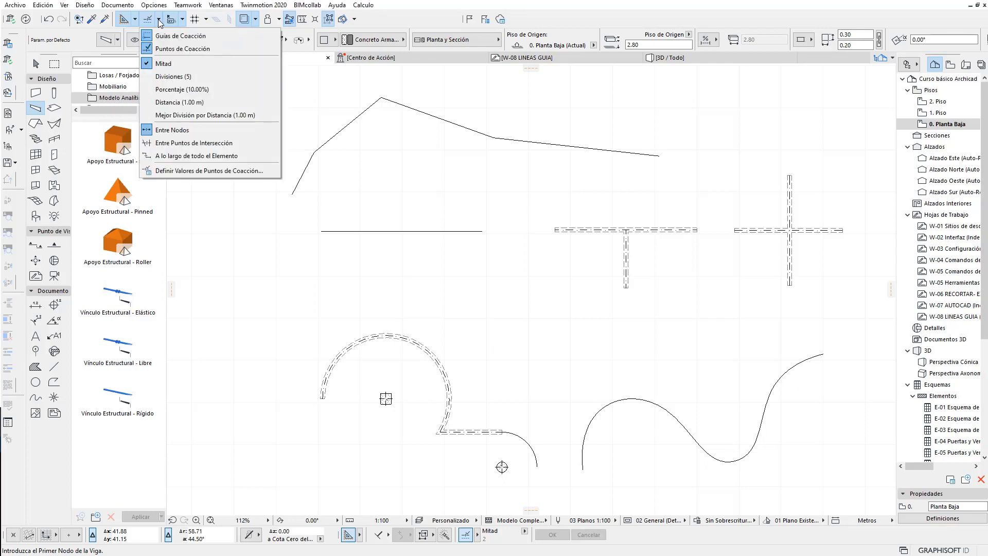
pyautogui.click(157, 20)
pyautogui.click(64, 5)
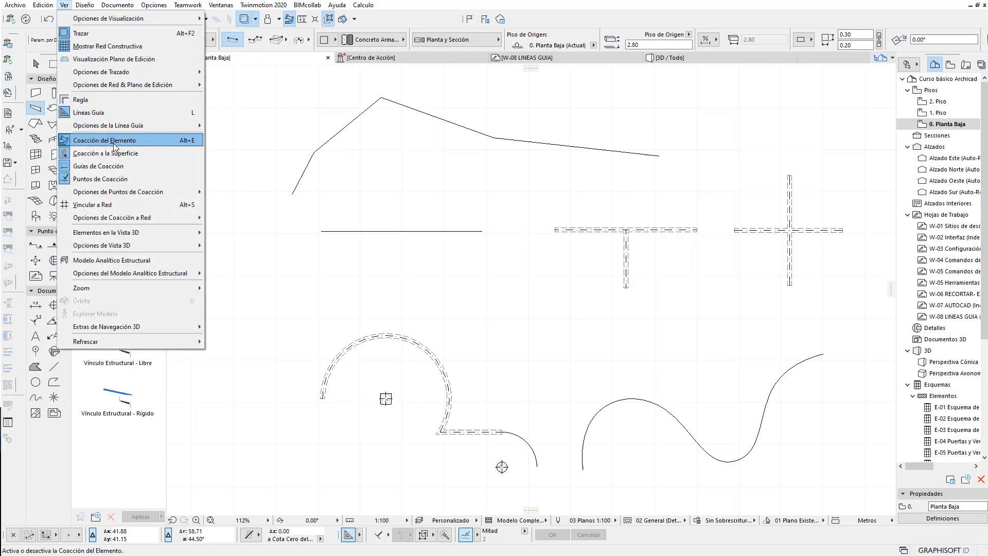
pyautogui.moveTo(117, 191)
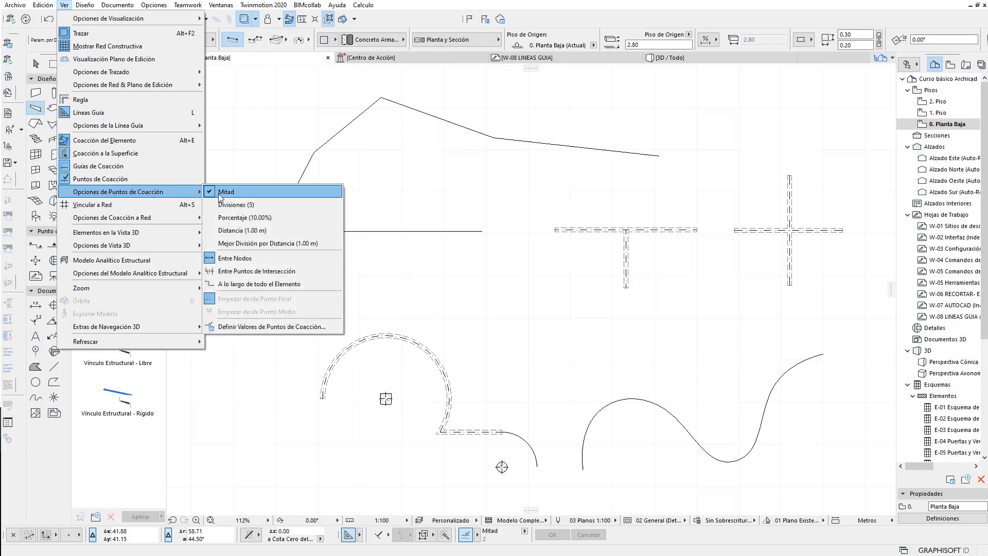
pyautogui.click(114, 170)
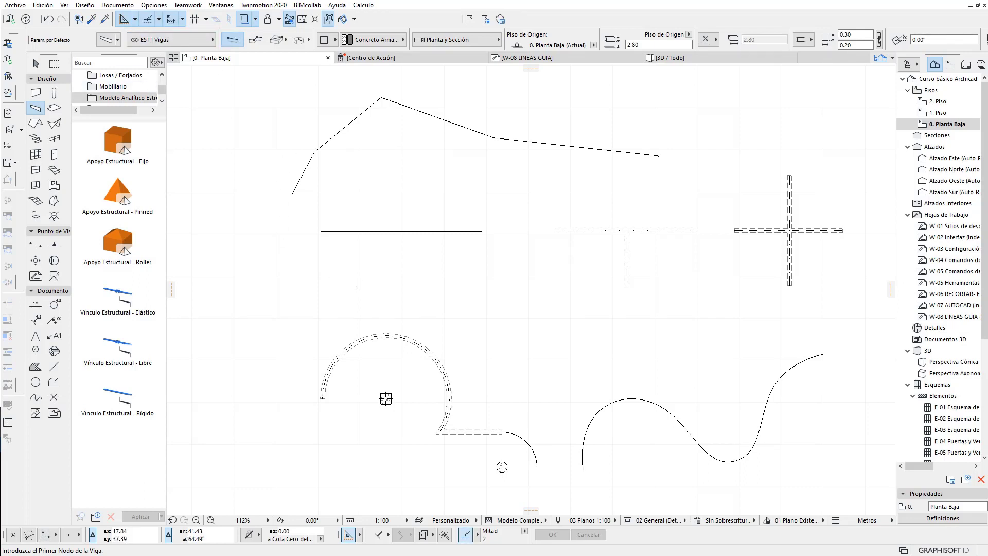
# Step: Zoom to the straight beam to check its midpoint snap, then show the Puntos de Coacción list
pyautogui.scroll(1, 403, 255)
pyautogui.scroll(1, 377, 231)
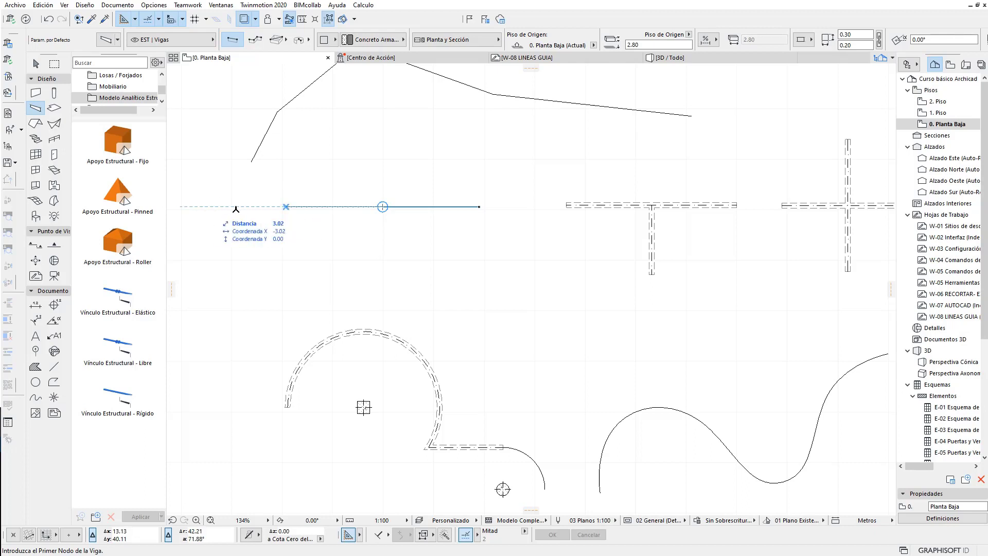
pyautogui.moveTo(237, 209); pyautogui.dragTo(291, 206, button='middle')
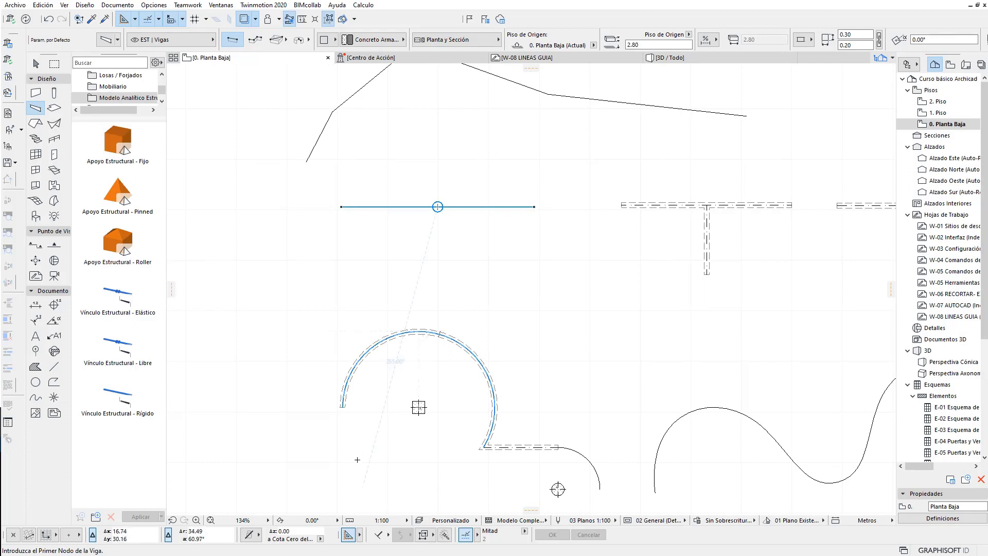
pyautogui.scroll(2, 427, 238)
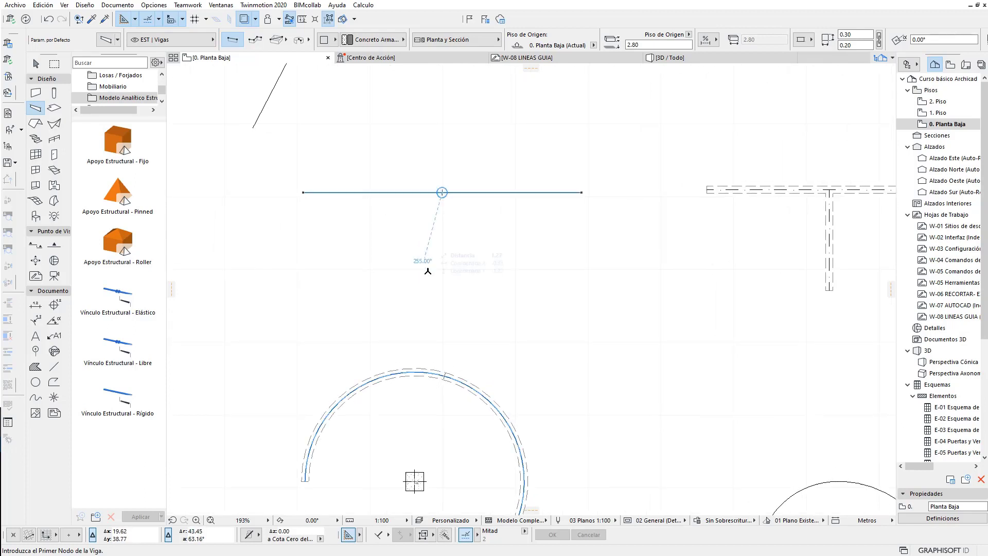
pyautogui.moveTo(415, 210); pyautogui.dragTo(336, 293, button='middle')
pyautogui.scroll(1, 261, 163)
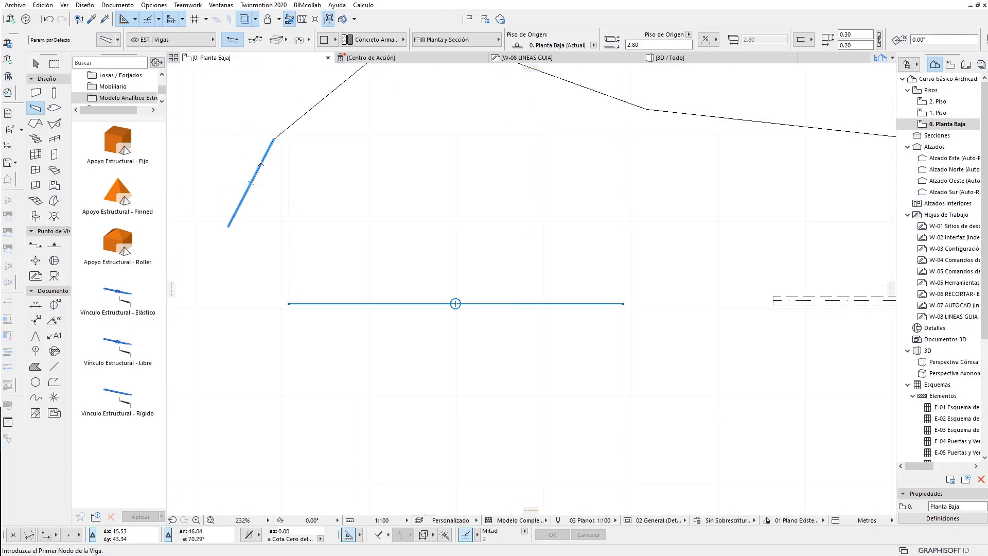
pyautogui.click(158, 20)
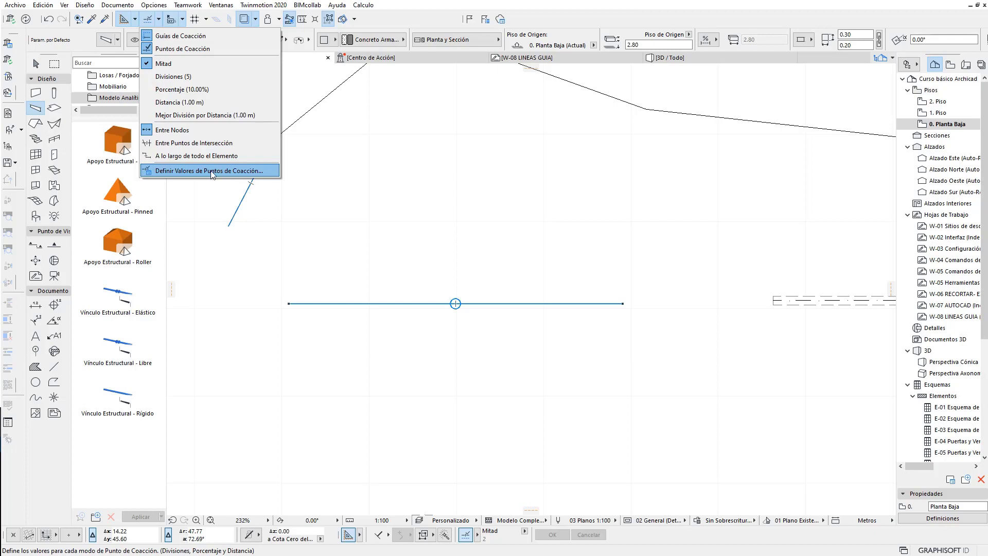
# Step: Set snap point values to 3 divisions and 20 percent, keeping 1.00 m distance
pyautogui.click(212, 174)
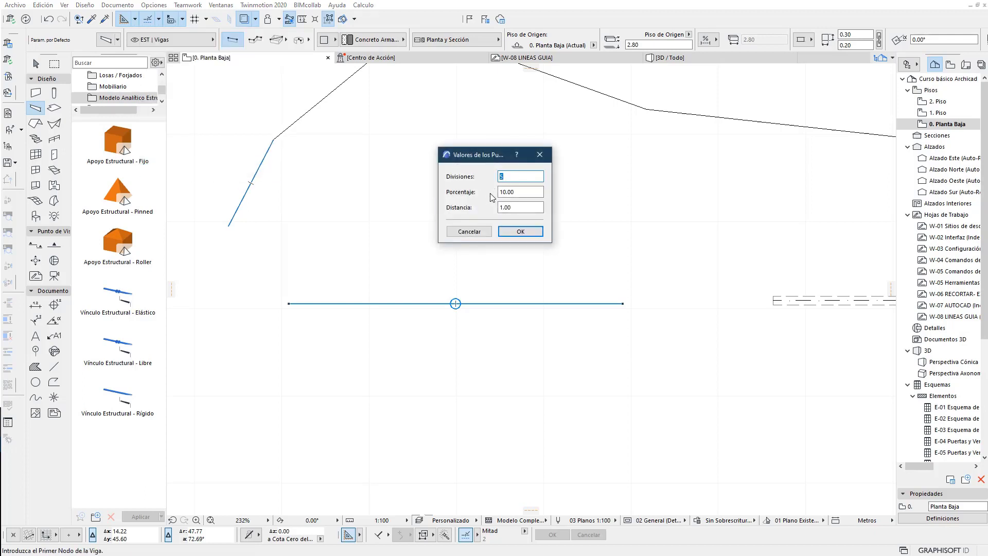
pyautogui.write('3')
pyautogui.press('Tab')
pyautogui.write('20')
pyautogui.press('Tab')
pyautogui.click(521, 231)
pyautogui.moveTo(375, 155); pyautogui.dragTo(348, 172, button='middle')
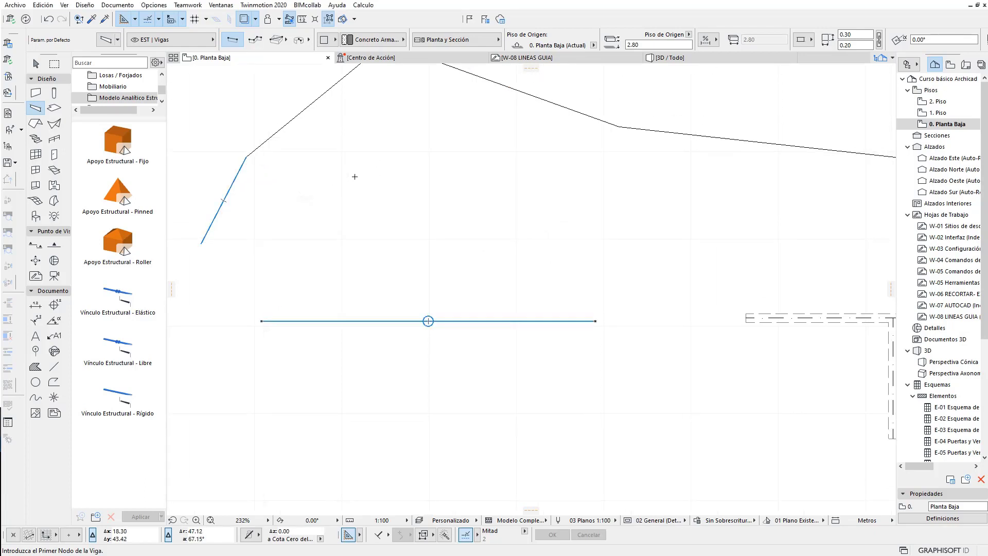
# Step: Pan and zoom along the sloped beam to its bend to check snap points, then reopen the list
pyautogui.click(157, 21)
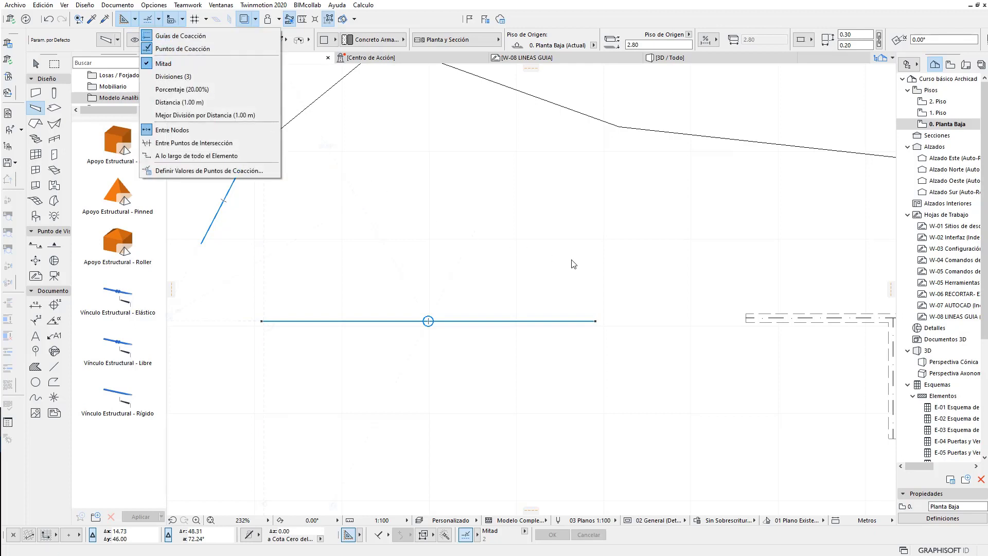
pyautogui.click(485, 236)
pyautogui.moveTo(485, 236); pyautogui.dragTo(441, 342, button='middle')
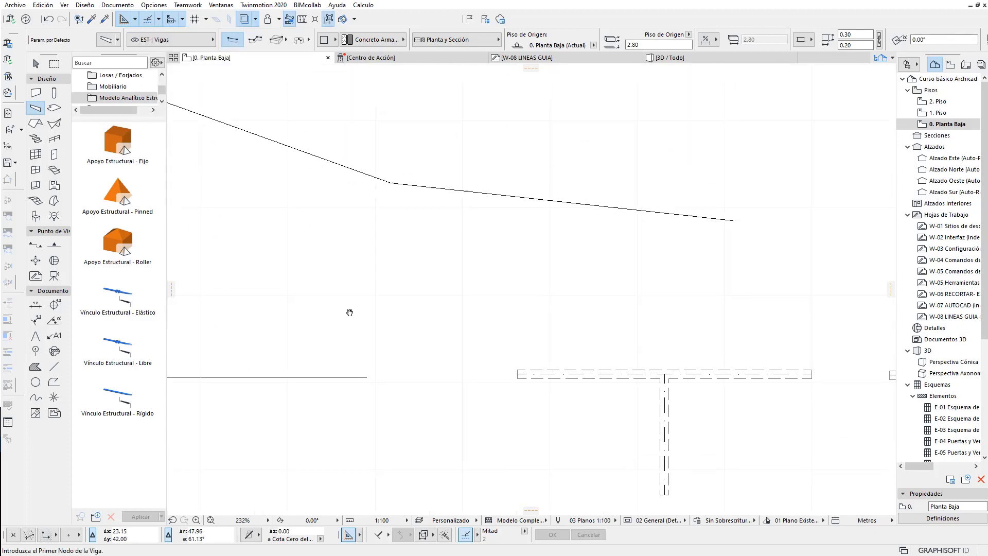
pyautogui.scroll(-1, 455, 309)
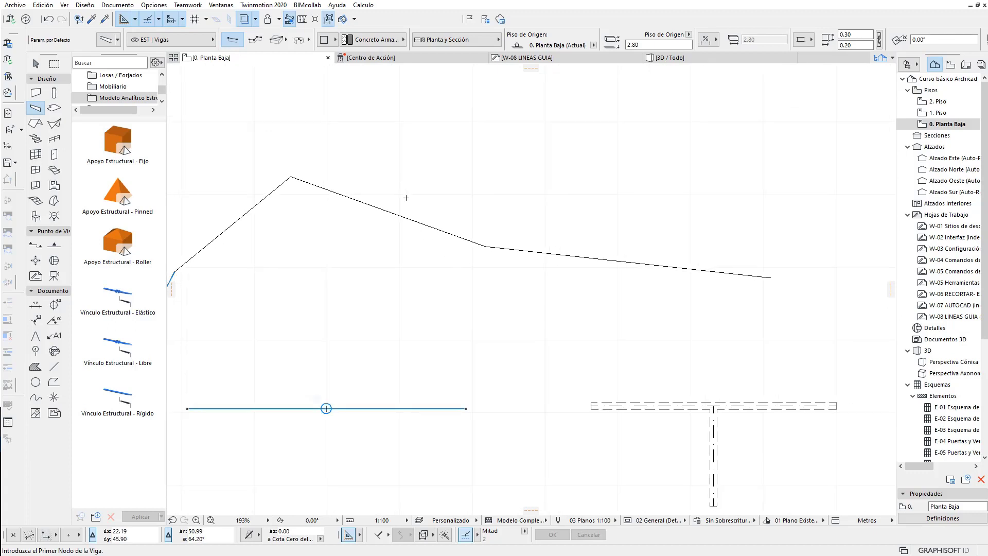
pyautogui.scroll(3, 393, 213)
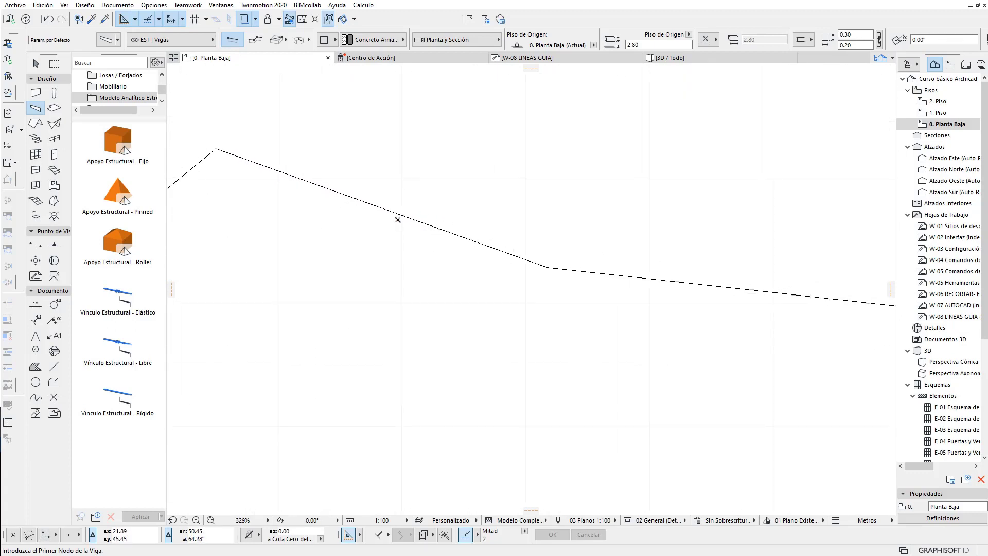
pyautogui.scroll(2, 388, 224)
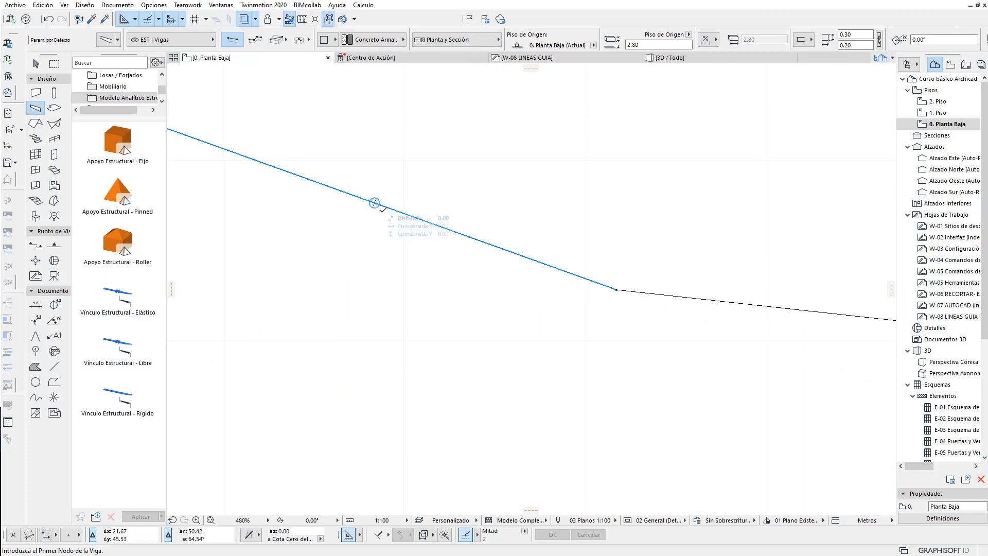
pyautogui.moveTo(555, 278); pyautogui.dragTo(260, 260, button='middle')
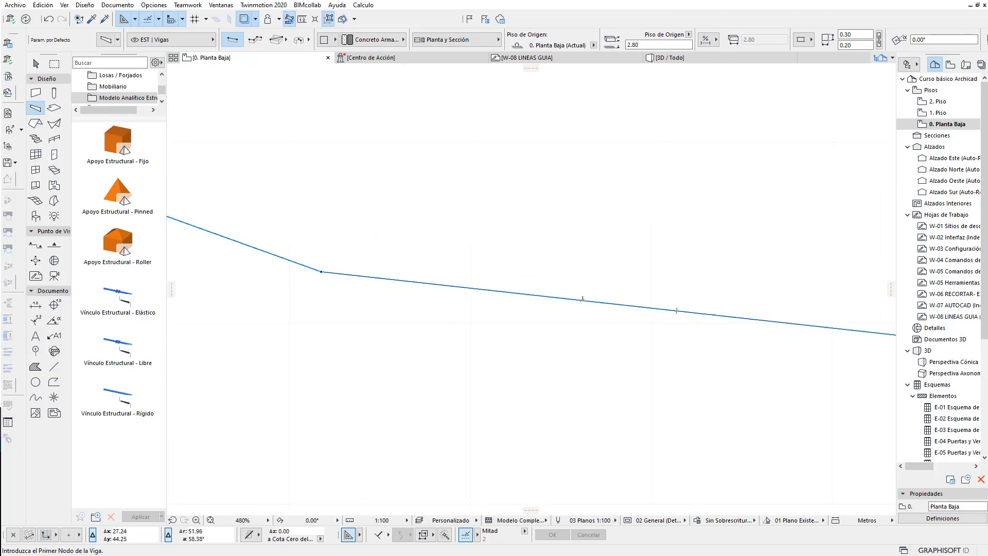
pyautogui.scroll(-2, 678, 311)
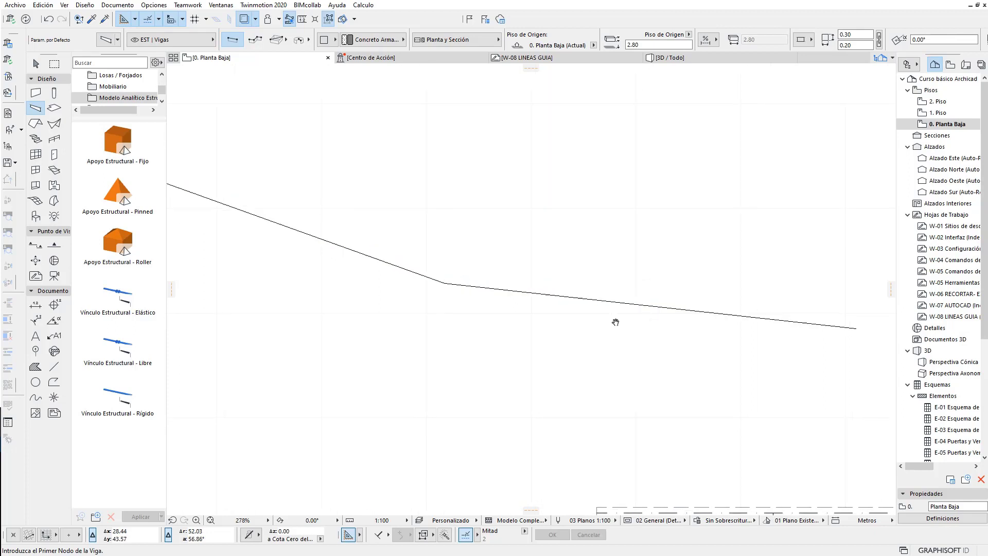
pyautogui.scroll(-1, 616, 322)
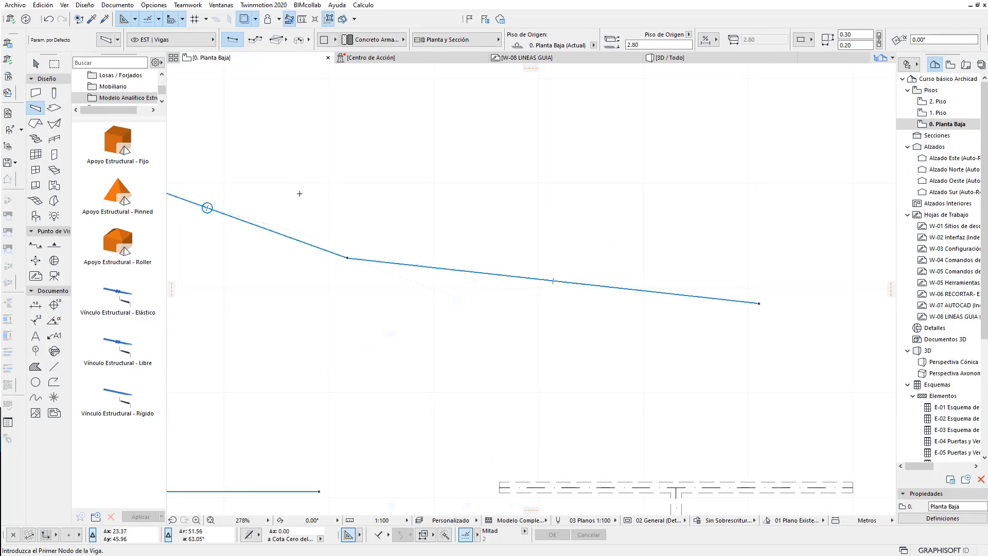
pyautogui.click(159, 19)
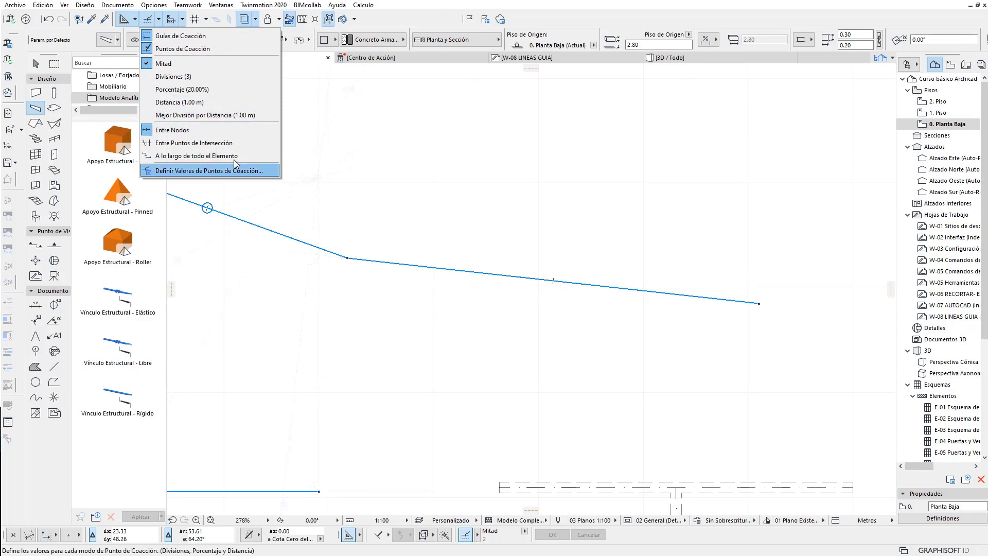
# Step: Switch snap points to Entre Puntos de Intersección and zoom around the crossing beams
pyautogui.click(184, 143)
pyautogui.scroll(-2, 273, 160)
pyautogui.scroll(-2, 273, 160)
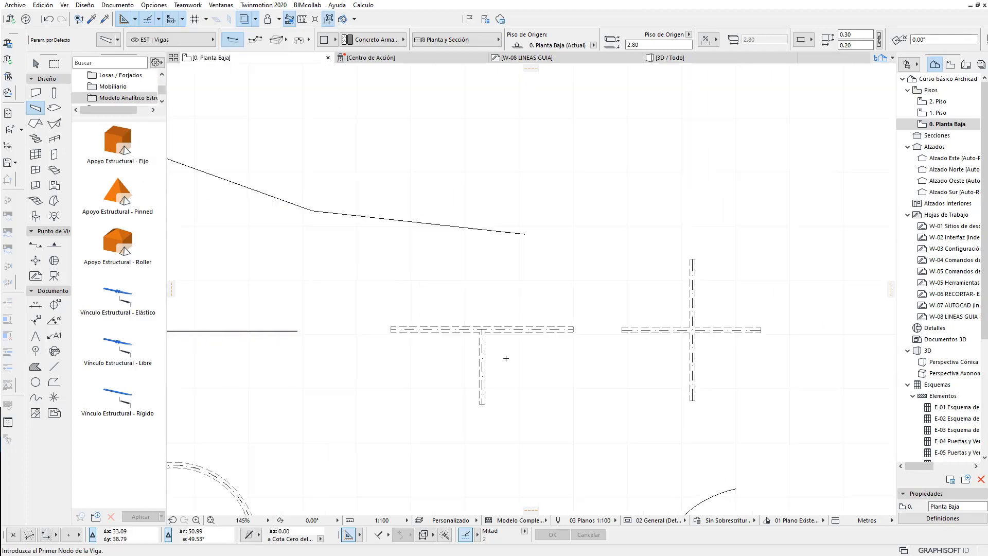
pyautogui.scroll(5, 506, 358)
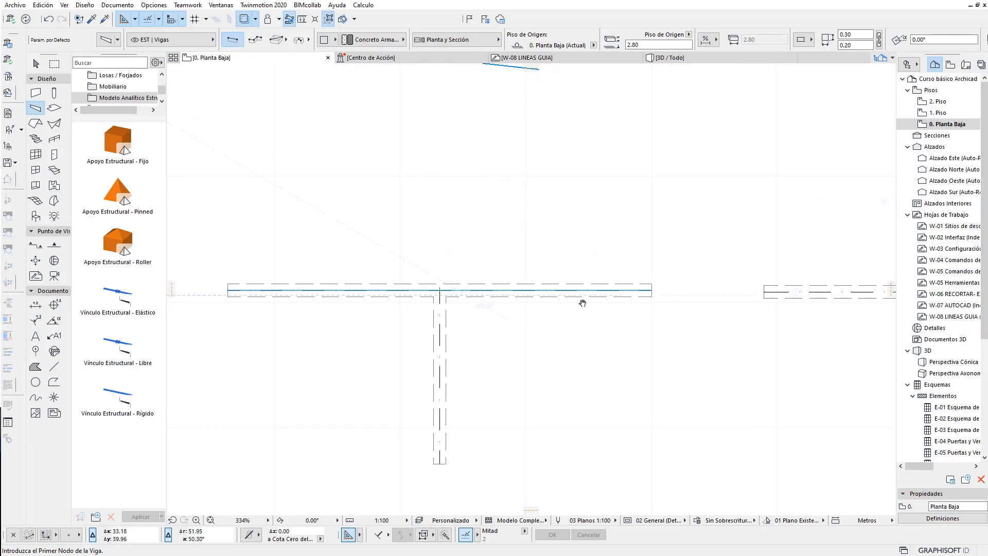
pyautogui.scroll(1, 578, 303)
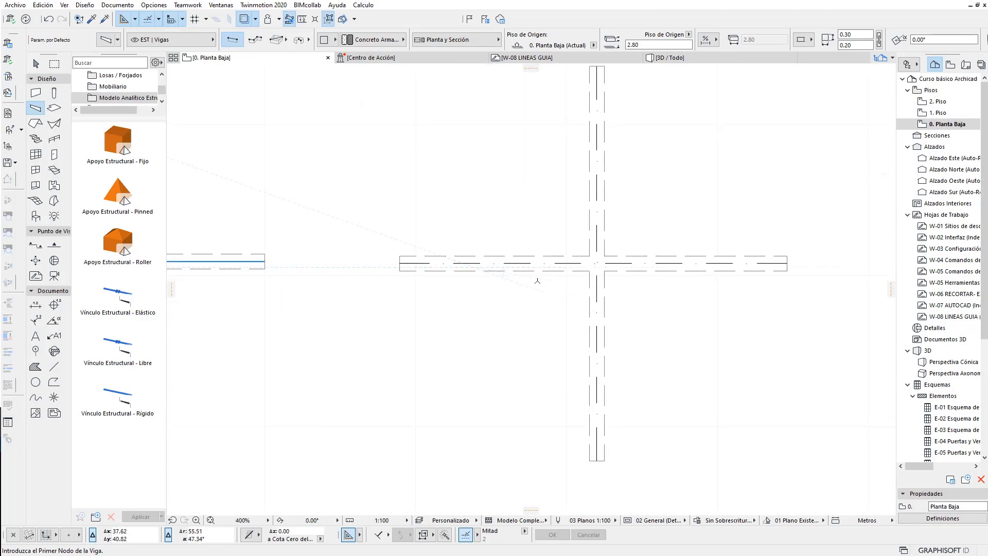
pyautogui.keyDown('shift'); pyautogui.hscroll(-4, 531, 280); pyautogui.keyUp('shift')
pyautogui.keyDown('shift'); pyautogui.hscroll(3, 543, 298); pyautogui.keyUp('shift')
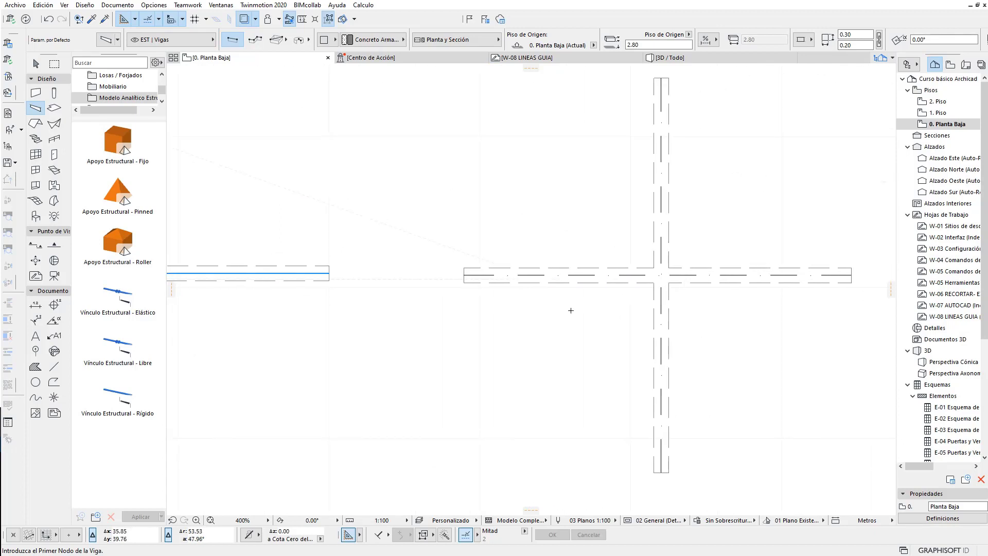
pyautogui.scroll(3, 629, 268)
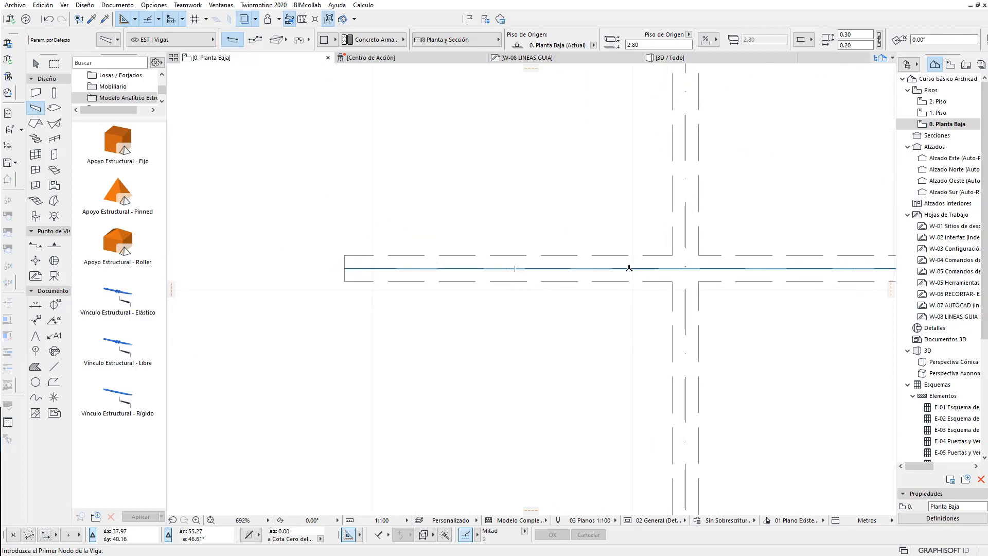
pyautogui.scroll(-1, 561, 326)
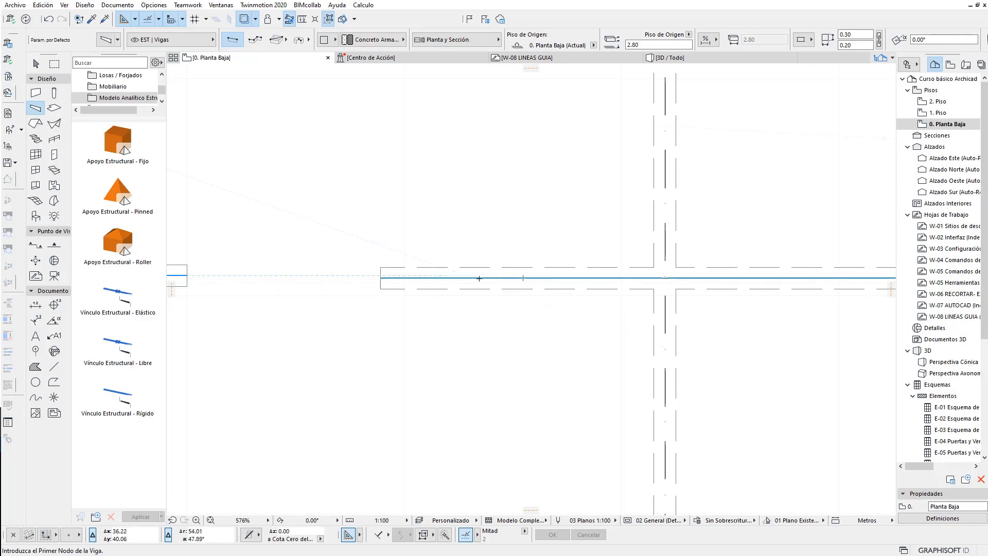
# Step: Reposition the view over both beam junctions and reopen the snap point options
pyautogui.moveTo(436, 302); pyautogui.dragTo(168, 286, button='middle')
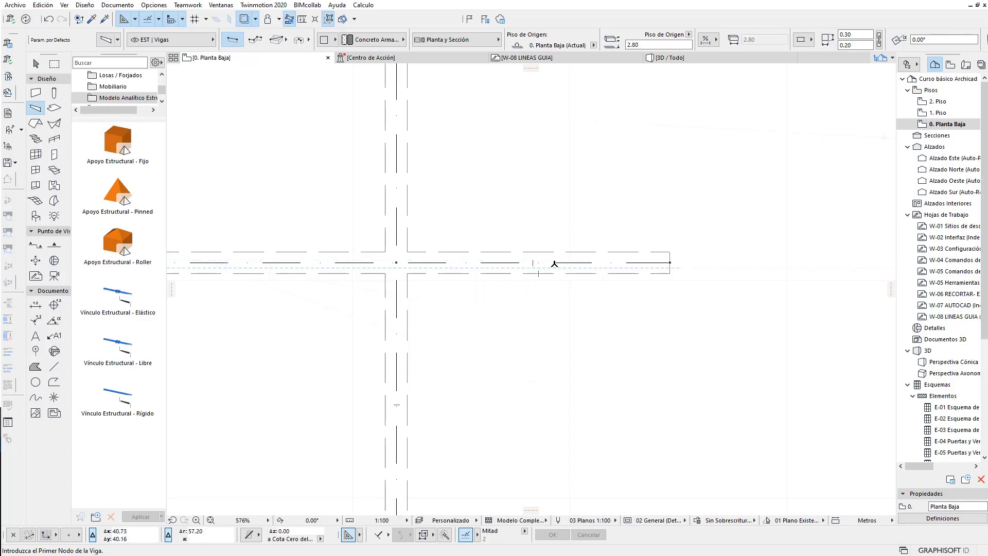
pyautogui.scroll(-5, 536, 260)
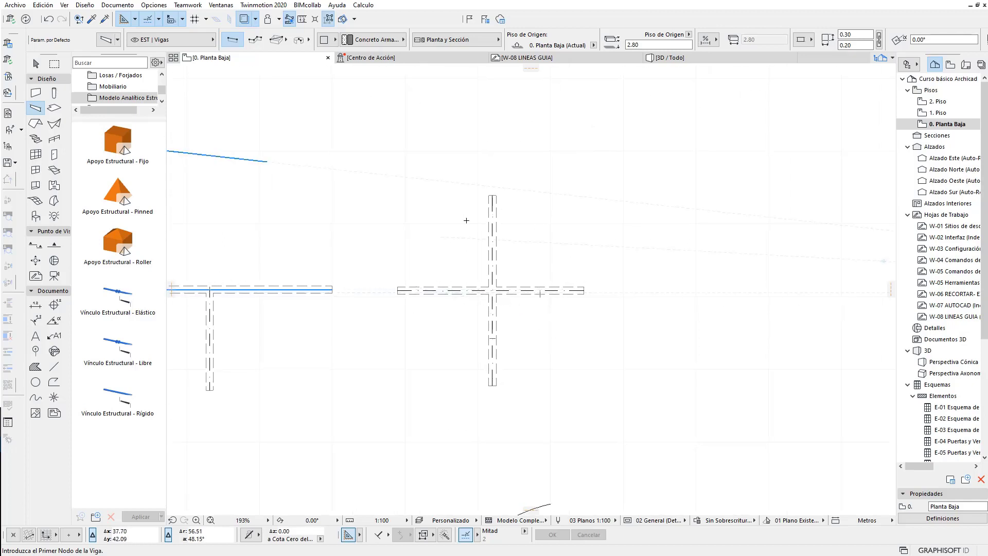
pyautogui.moveTo(524, 224); pyautogui.dragTo(551, 238, button='middle')
pyautogui.click(159, 21)
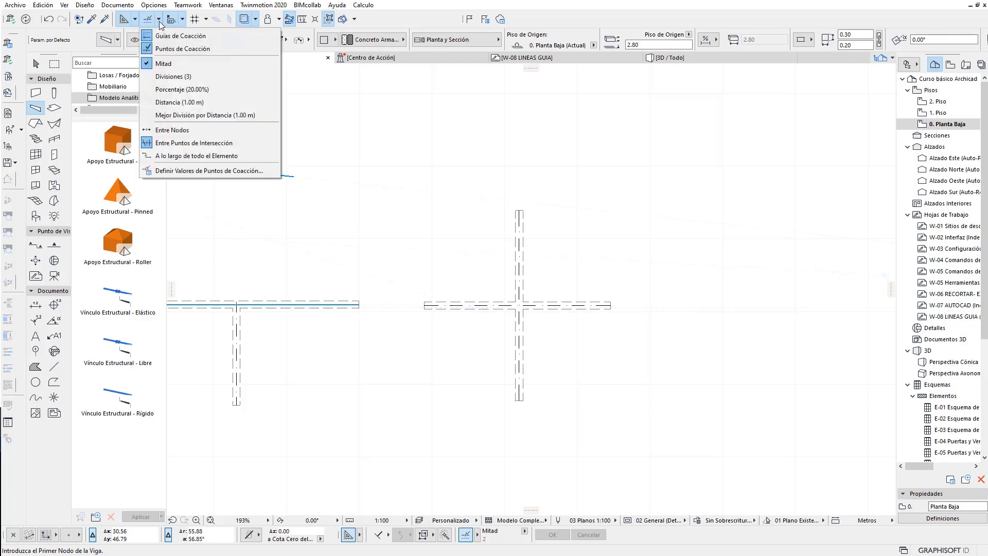
# Step: Set snap points to Divisiones (3 parts) and zoom in on the horizontal beam
pyautogui.click(187, 77)
pyautogui.scroll(2, 468, 309)
pyautogui.scroll(2, 466, 289)
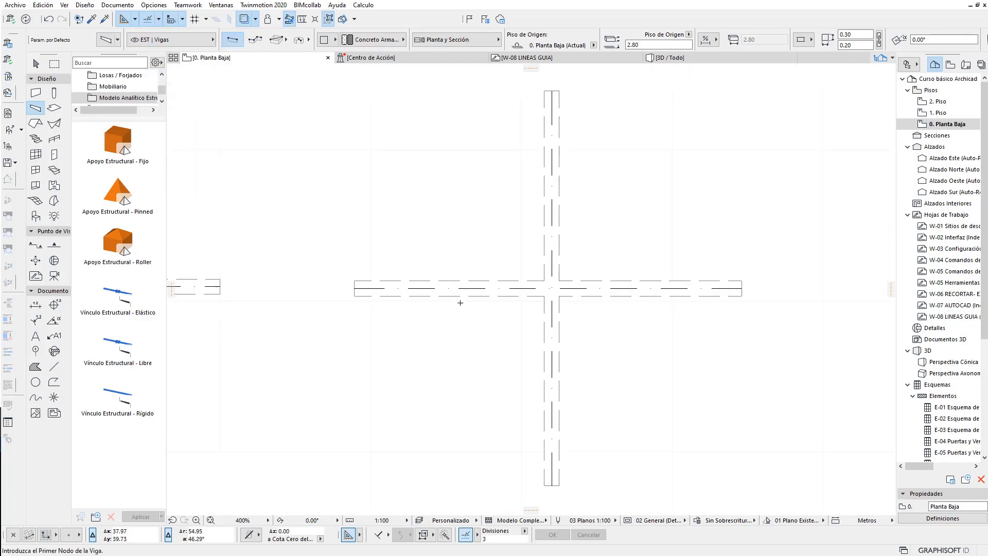
pyautogui.scroll(2, 466, 288)
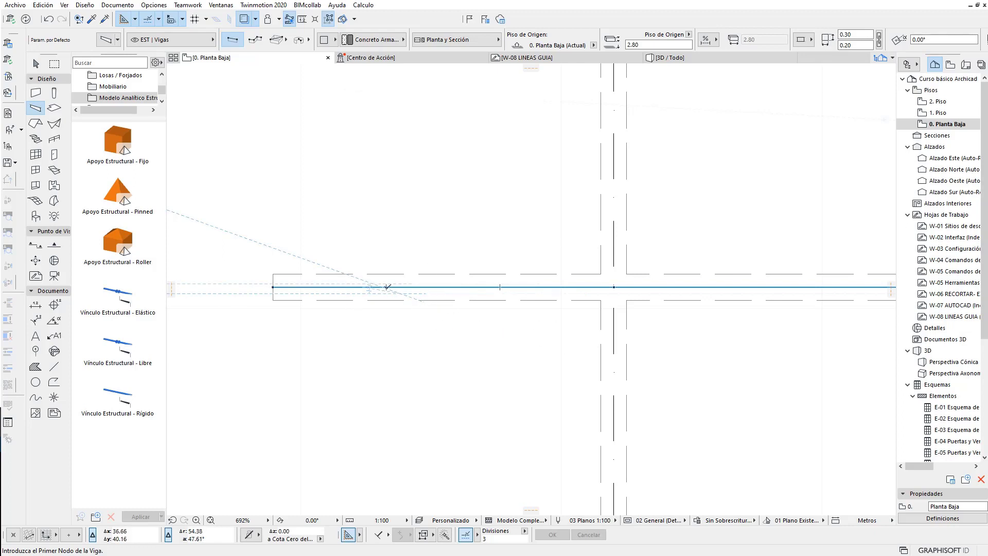
# Step: Draw two short vertical beams up from the beam's division points, the second 1.11 long
pyautogui.click(386, 287)
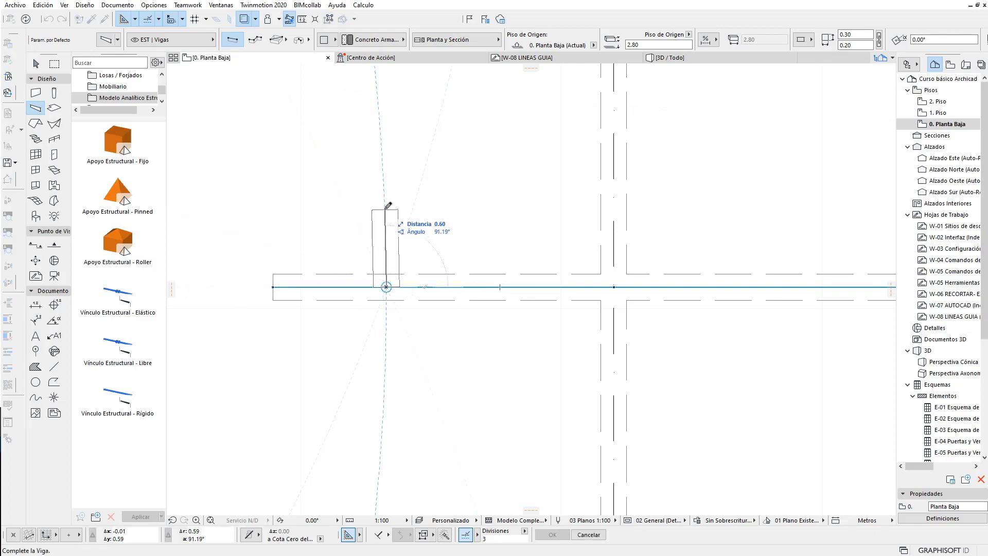
pyautogui.click(387, 140)
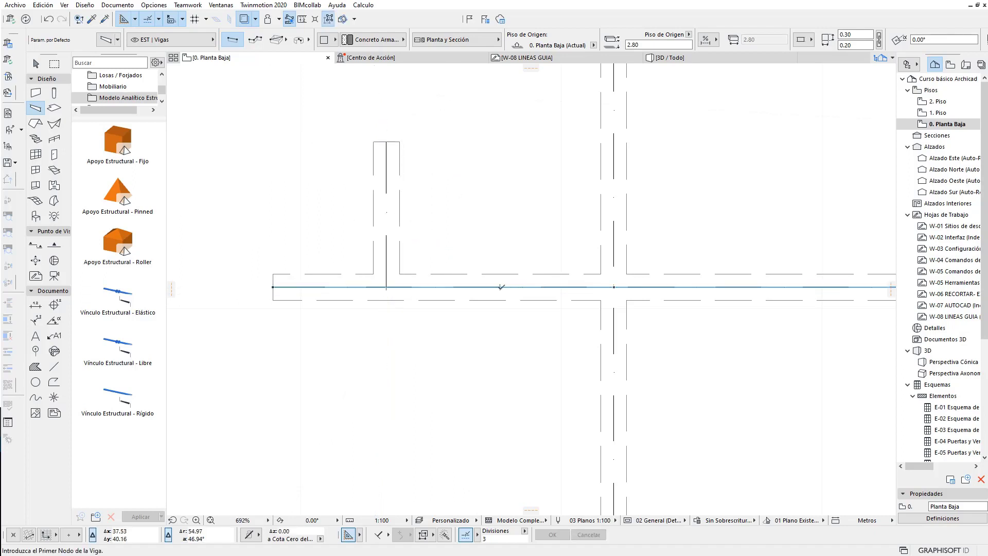
pyautogui.click(500, 286)
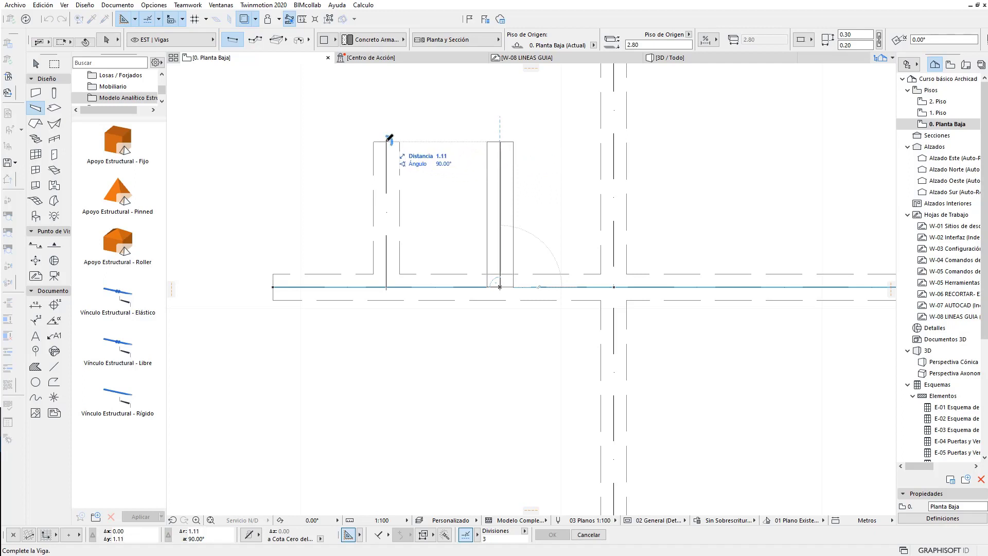
pyautogui.click(390, 140)
pyautogui.scroll(-2, 451, 330)
pyautogui.press('Escape')
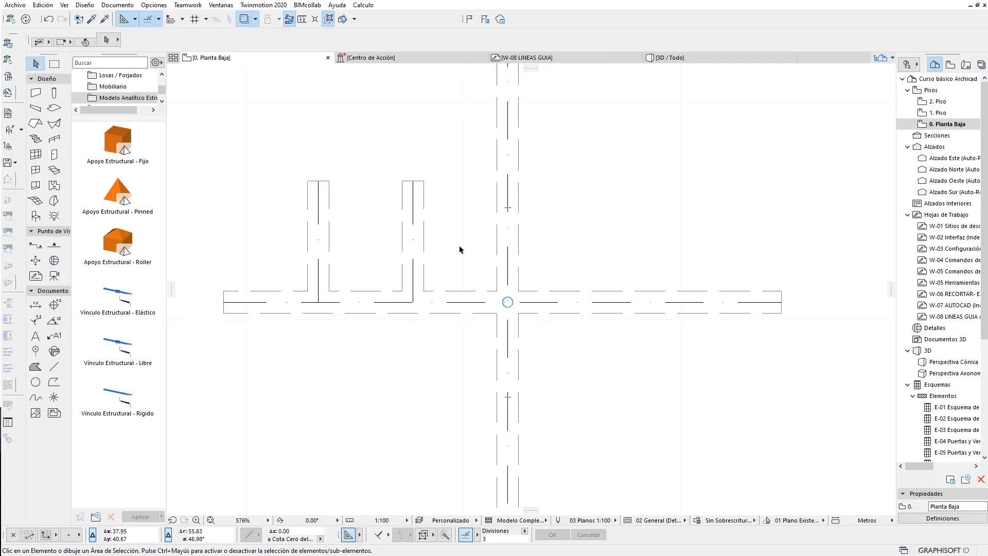
# Step: Copy the left horizontal beam 2.89 m straight up, parallel to the original, then deselect it
pyautogui.scroll(-1, 334, 298)
pyautogui.scroll(-2, 427, 324)
pyautogui.scroll(-2, 504, 324)
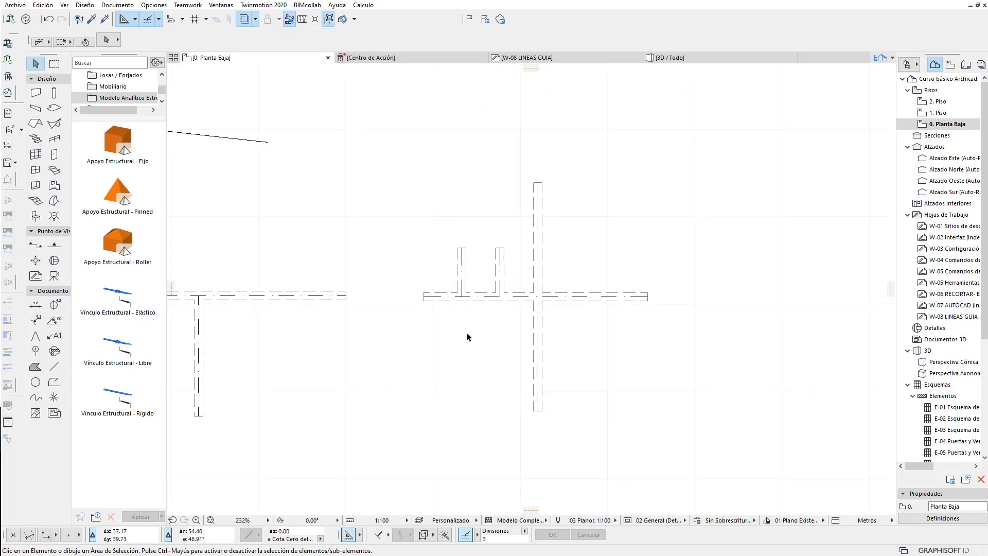
pyautogui.scroll(-1, 479, 344)
pyautogui.scroll(-1, 475, 342)
pyautogui.scroll(-1, 473, 340)
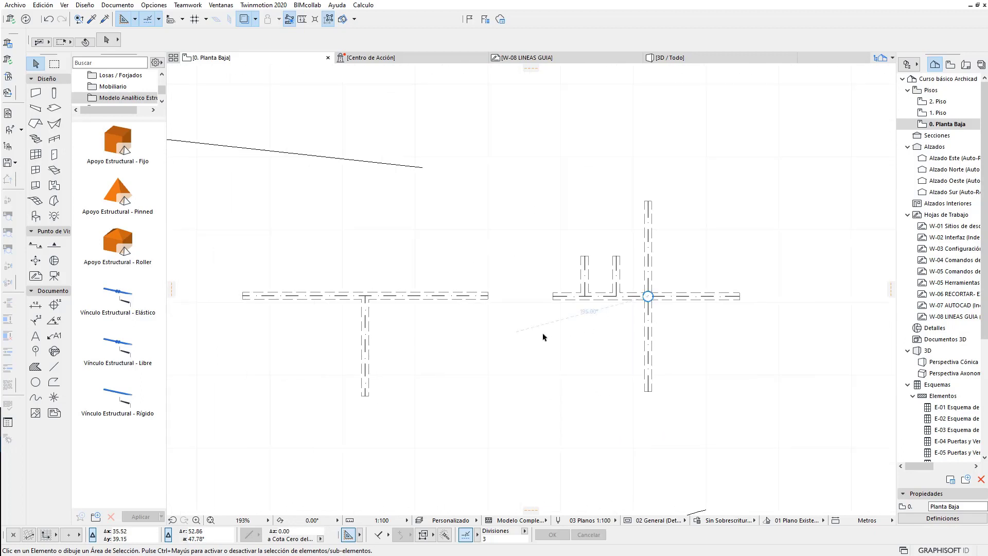
pyautogui.moveTo(469, 339); pyautogui.dragTo(420, 359, button='middle')
pyautogui.click(435, 328)
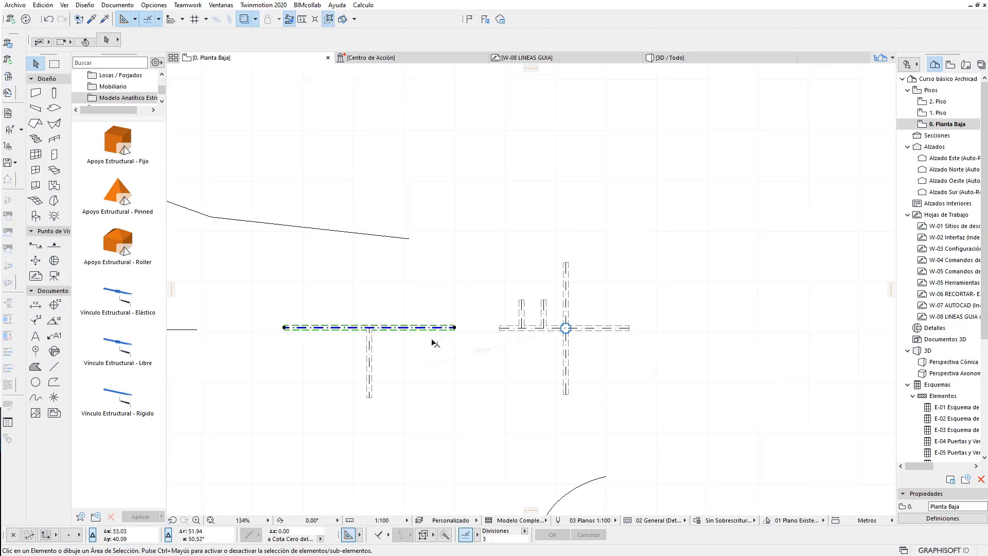
pyautogui.click(427, 329)
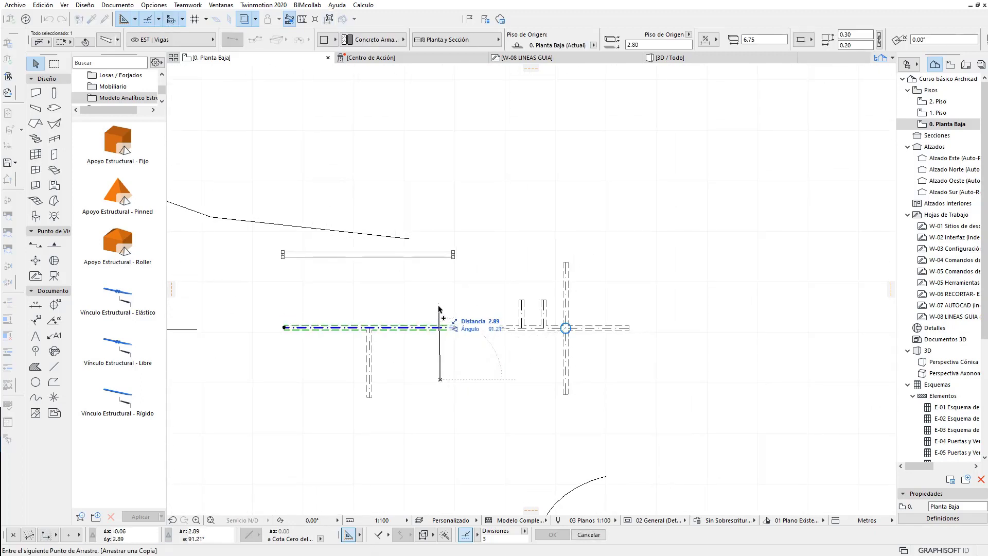
pyautogui.click(442, 319)
pyautogui.moveTo(395, 285); pyautogui.dragTo(379, 331, button='middle')
pyautogui.press('Escape')
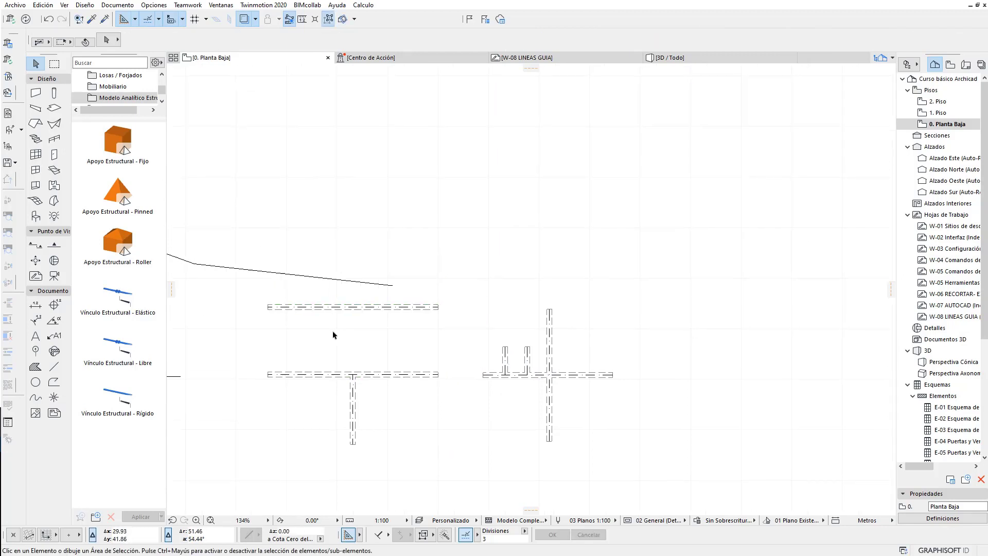
pyautogui.scroll(2, 368, 314)
pyautogui.scroll(1, 389, 292)
pyautogui.scroll(1, 428, 287)
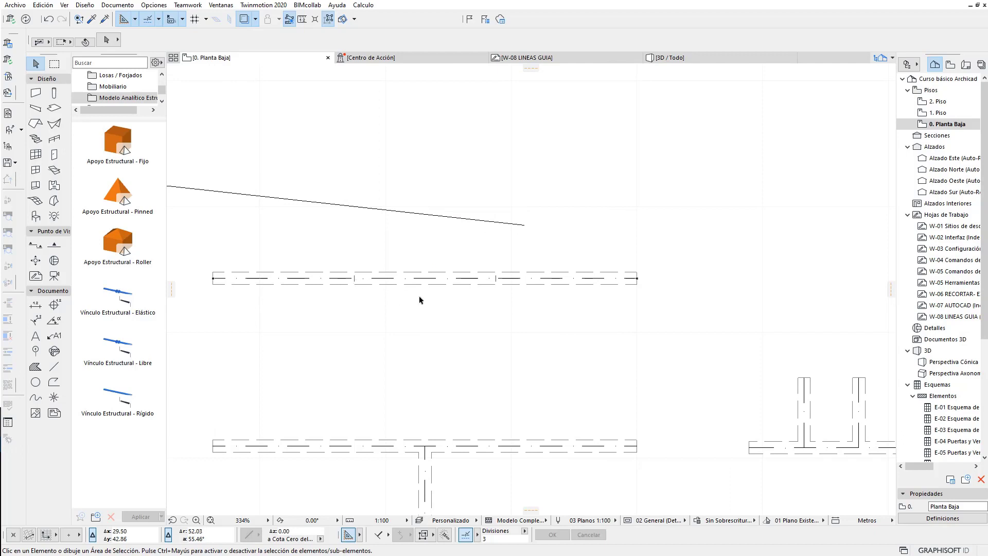
# Step: Switch snap points to Porcentaje so they fall at 20% along elements
pyautogui.click(158, 19)
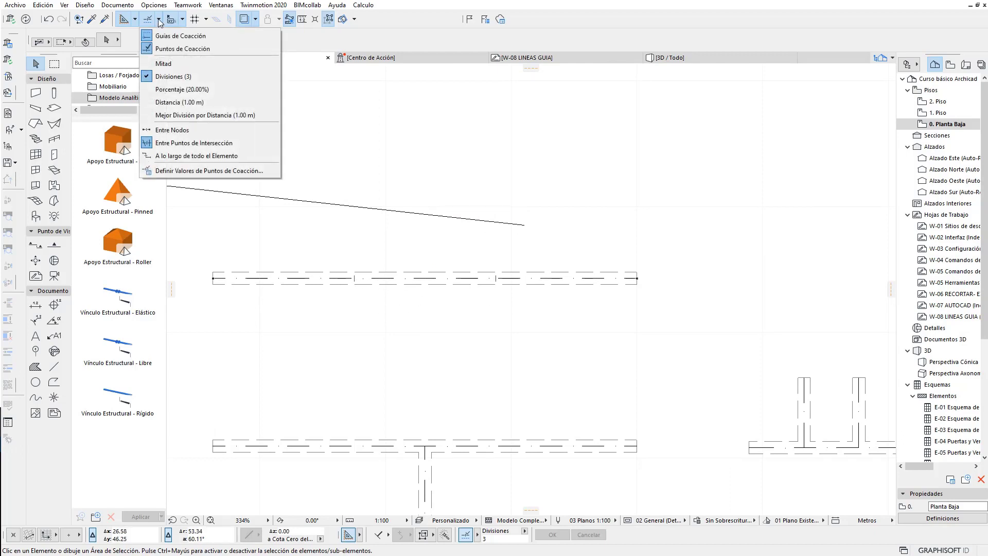
pyautogui.click(171, 90)
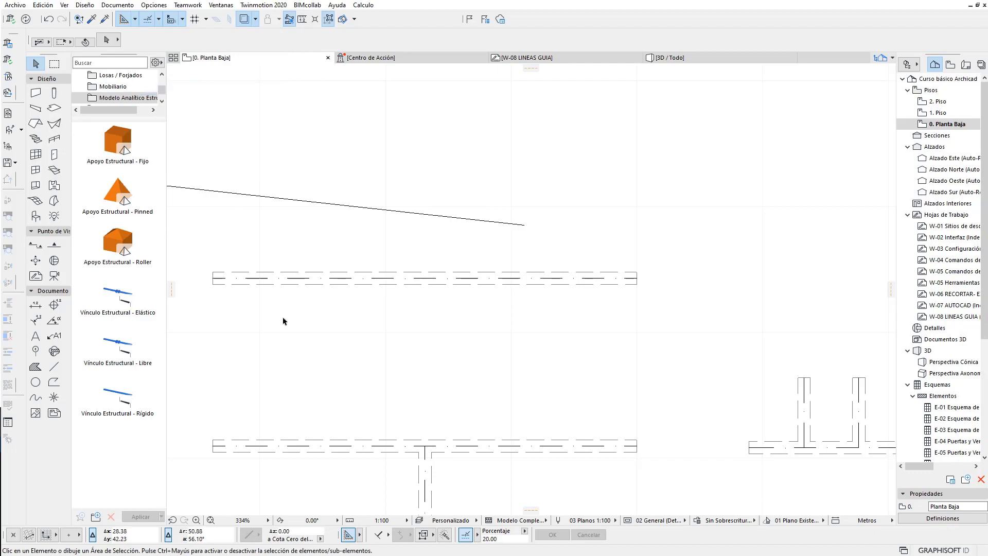
pyautogui.scroll(1, 258, 324)
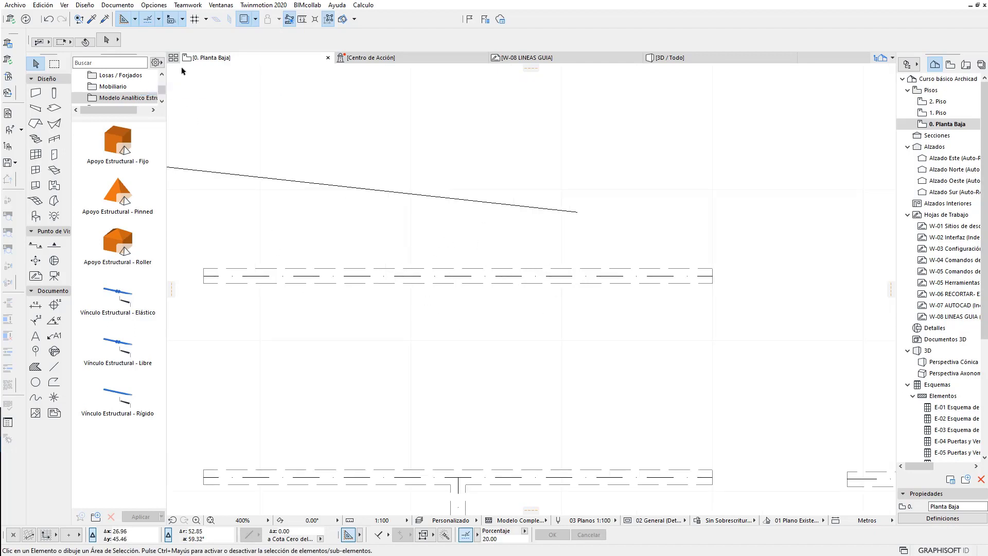
pyautogui.click(159, 19)
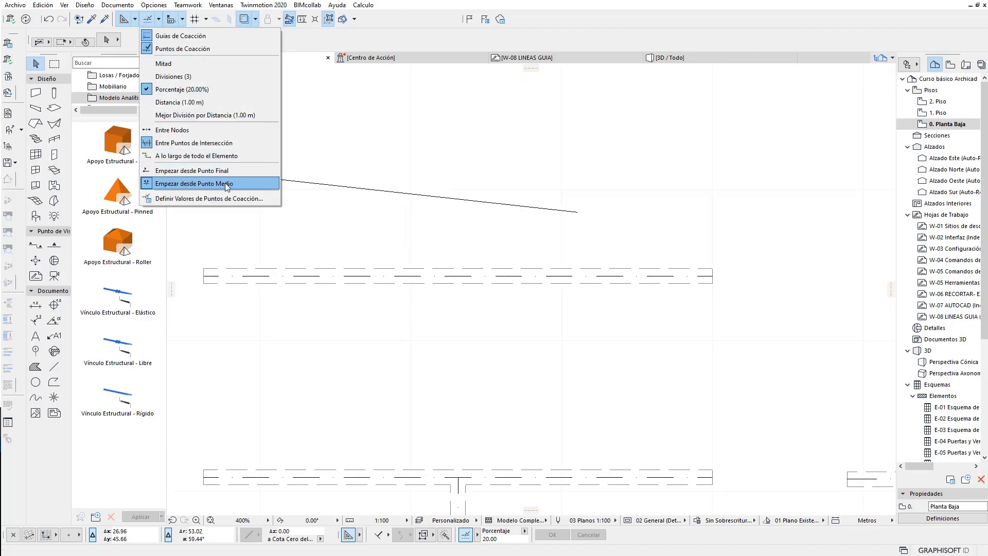
pyautogui.click(605, 12)
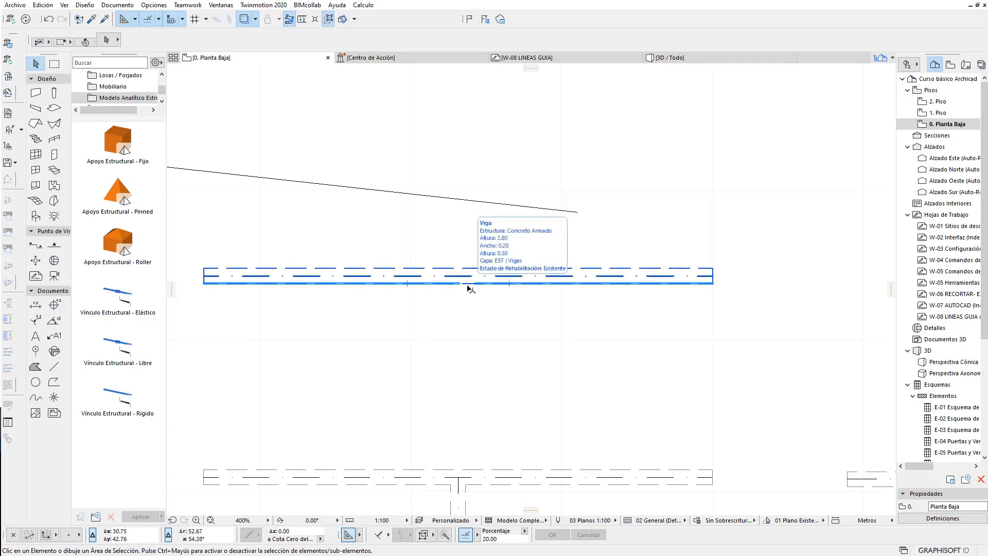
# Step: Measure the 6.75 m horizontal beam with the Measure tool (M)
pyautogui.press('m')
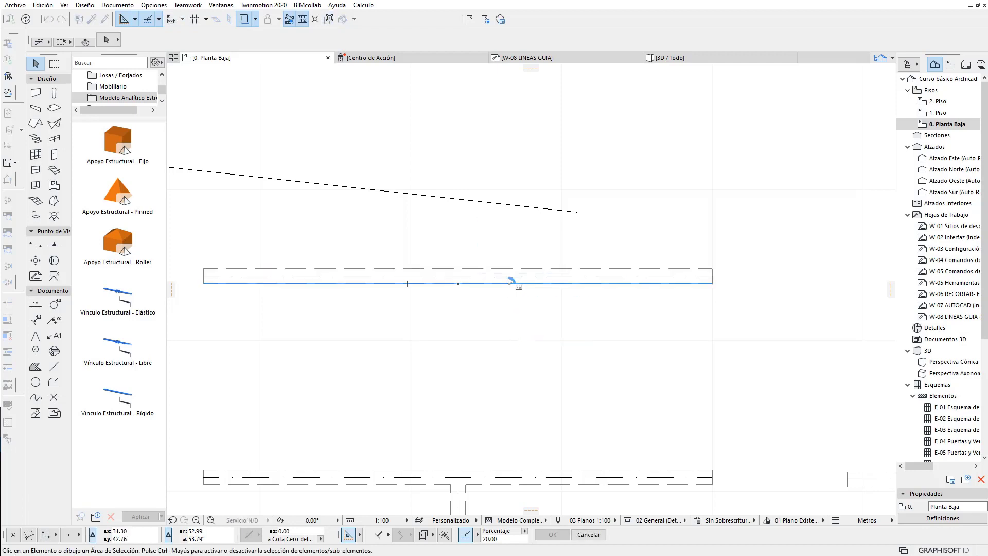
pyautogui.click(508, 283)
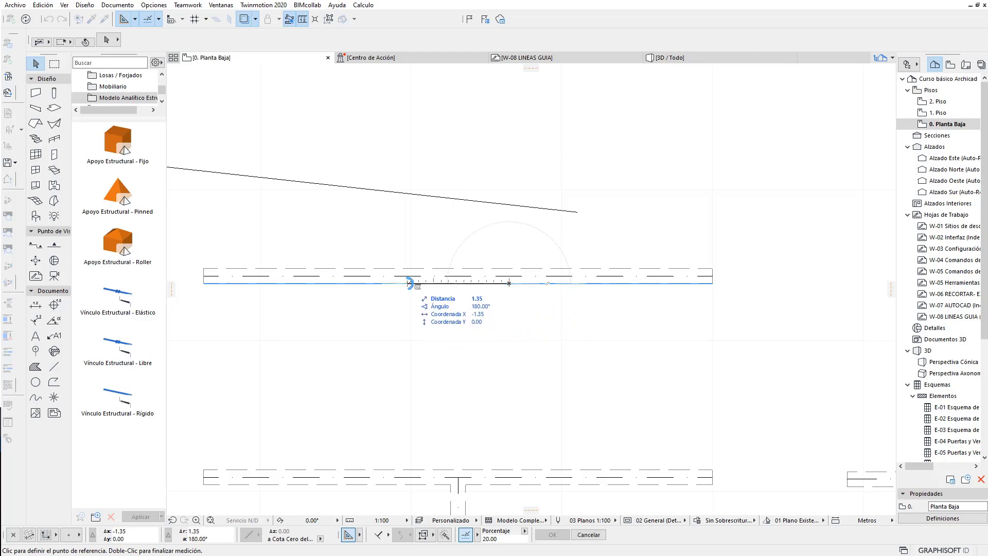
pyautogui.press('Escape')
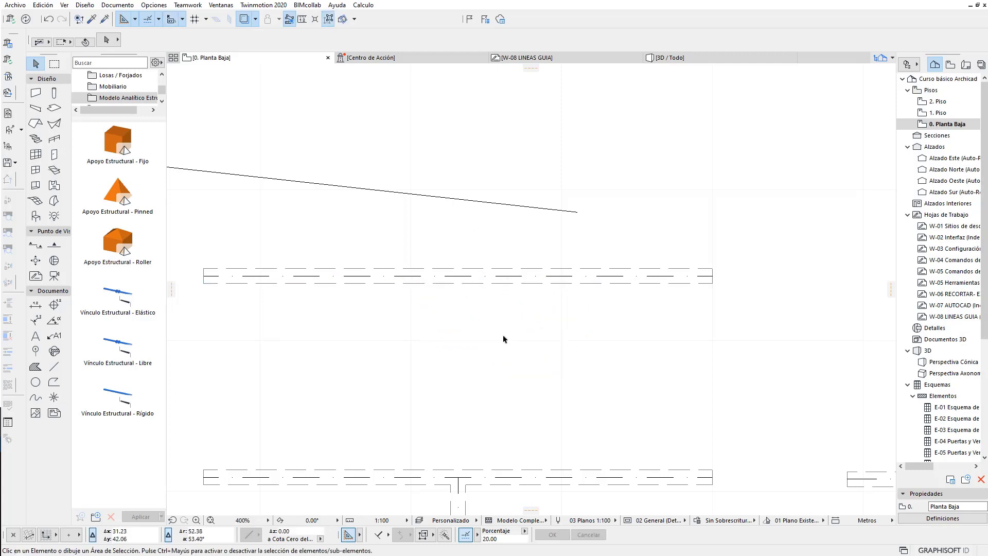
pyautogui.press('m')
pyautogui.click(712, 276)
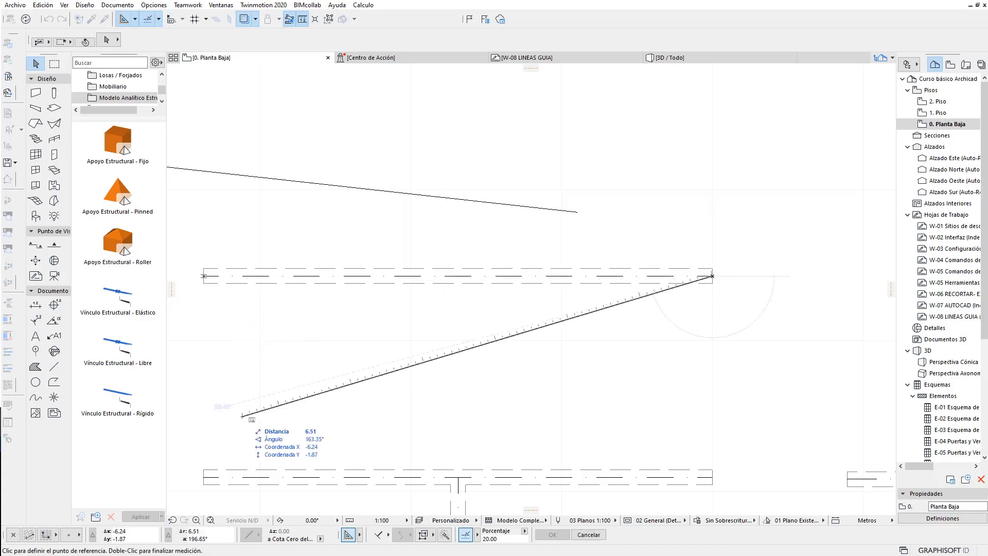
pyautogui.press('Escape')
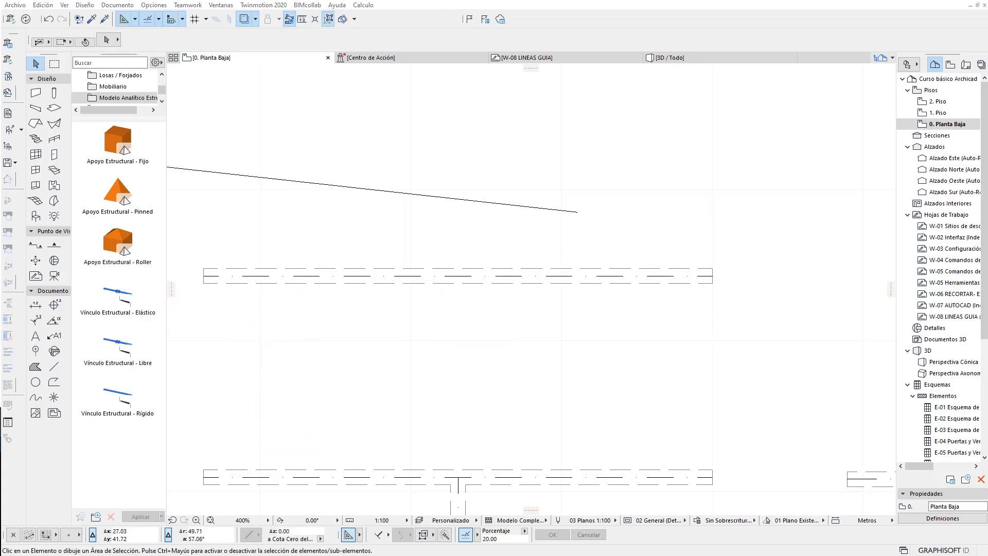
# Step: Compute 6.75 × 0.2 in Calculator to confirm the 1.35 m snap point
pyautogui.hotkey('alt', 'Tab')
pyautogui.write('6.75')
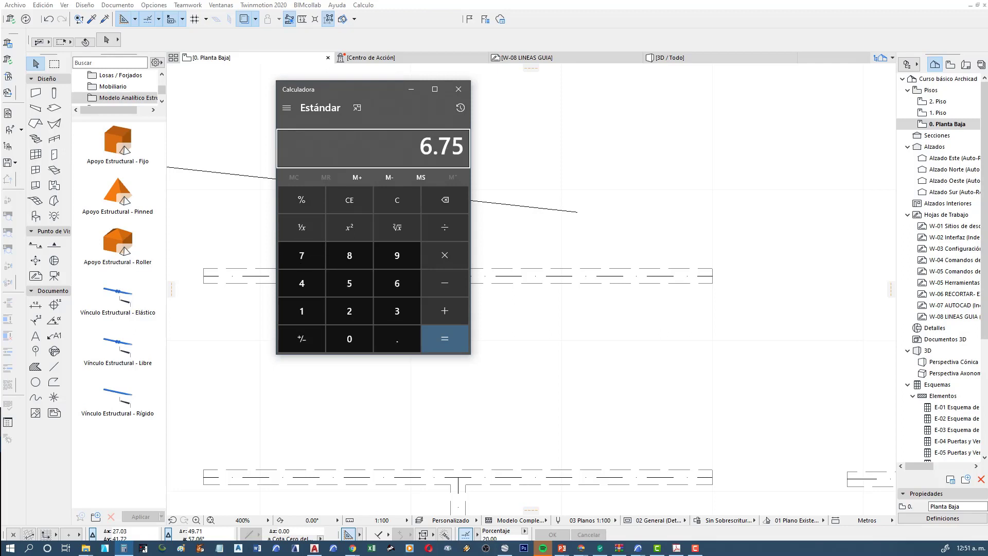
pyautogui.write(' × 0.2')
pyautogui.press('Return')
pyautogui.click(539, 23)
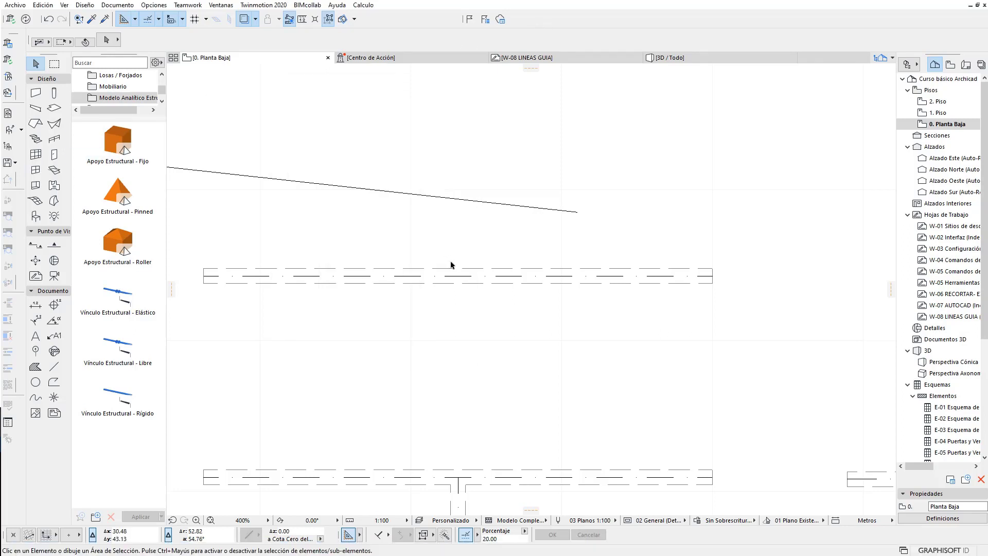
# Step: Set snap points to count from the element's end point and shift the view right
pyautogui.click(158, 19)
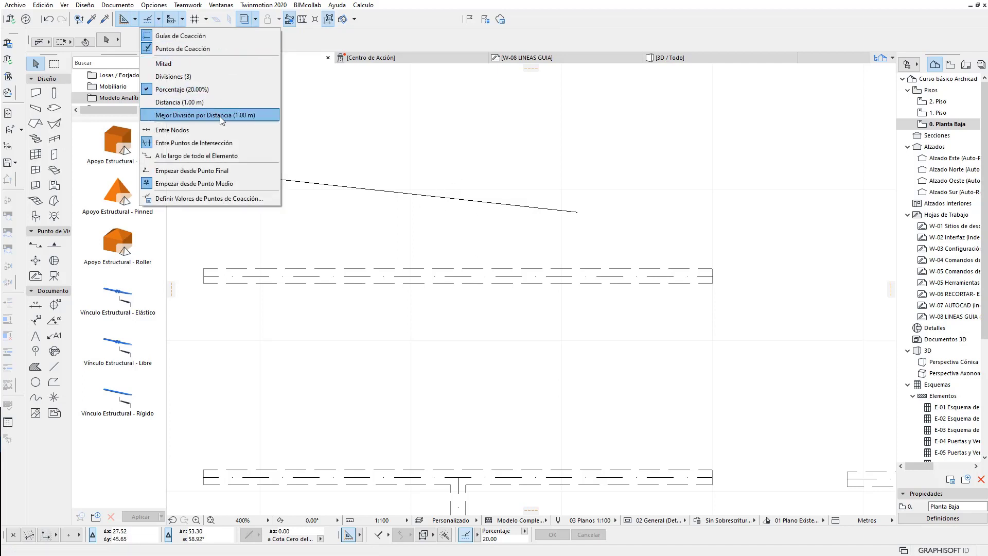
pyautogui.click(205, 171)
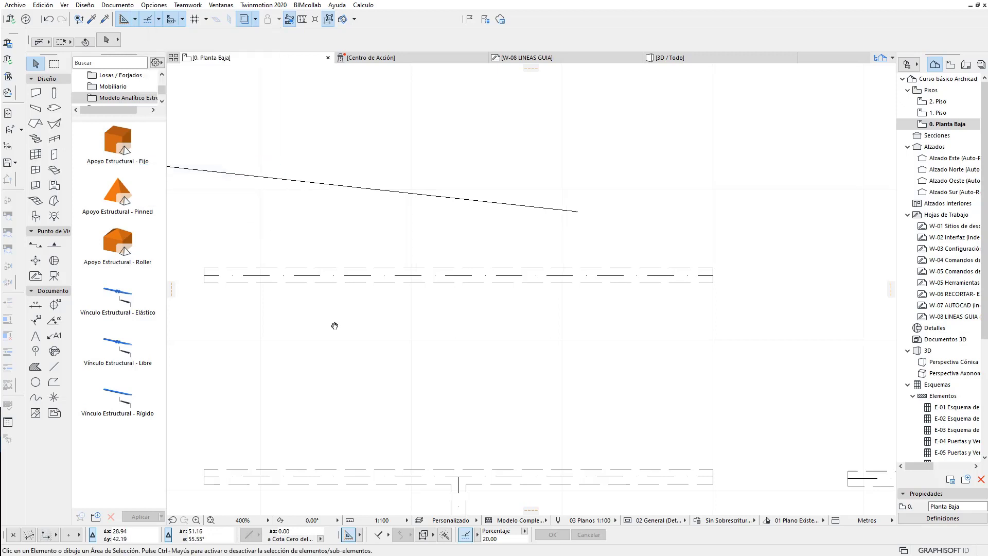
pyautogui.moveTo(335, 325); pyautogui.dragTo(336, 322, button='middle')
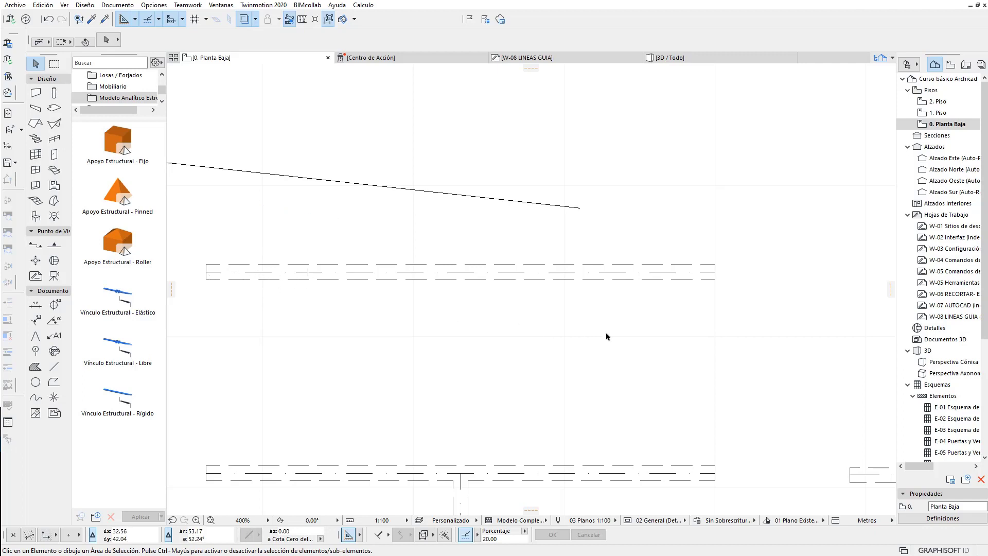
pyautogui.hscroll(3, 606, 337)
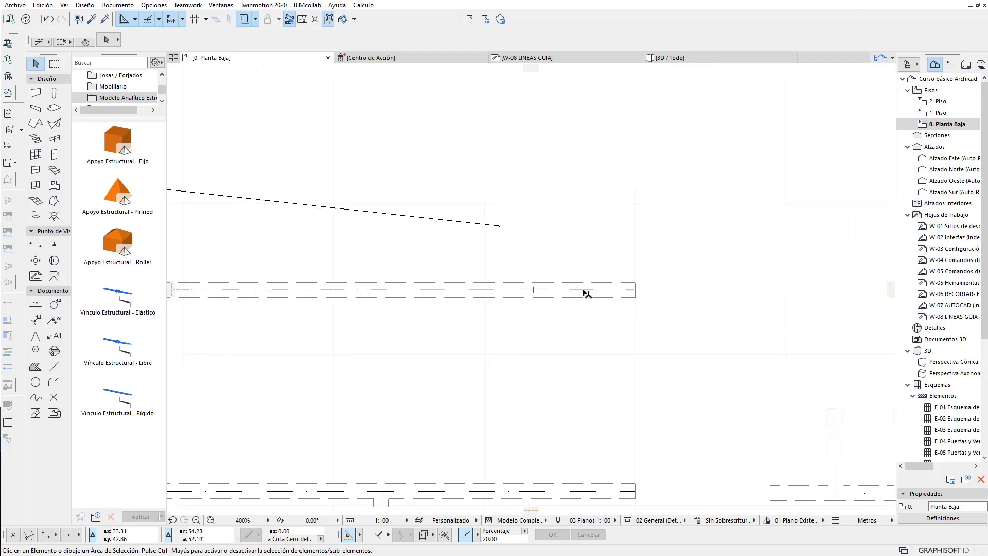
pyautogui.moveTo(494, 320); pyautogui.dragTo(571, 317, button='middle')
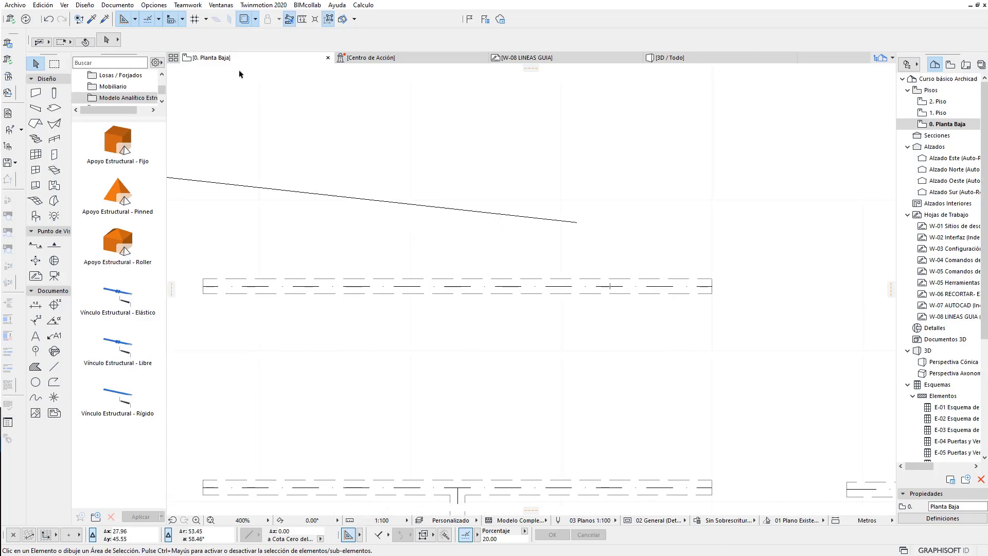
# Step: Choose A lo largo de todo el Elemento, then Empezar desde Punto Medio, viewing the polyline
pyautogui.click(158, 20)
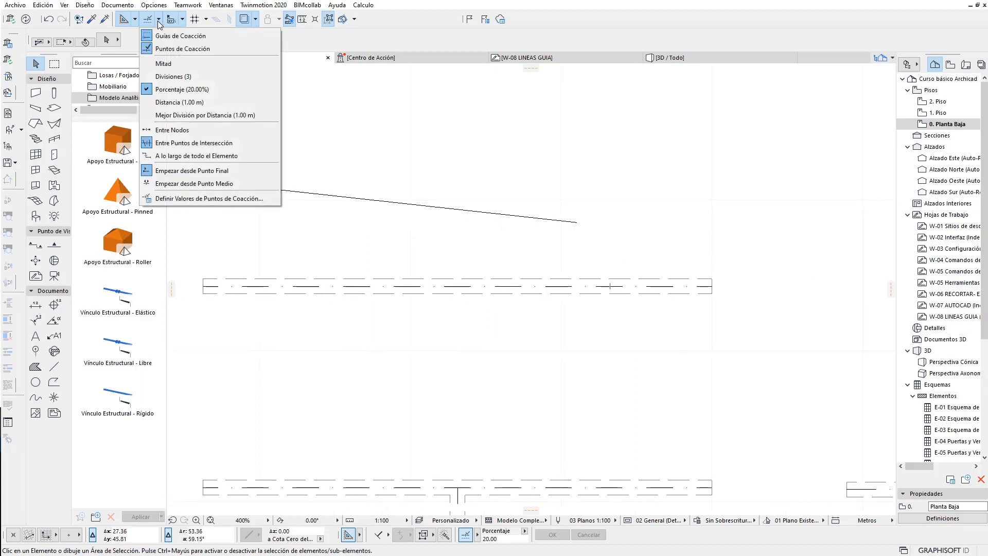
pyautogui.click(226, 154)
pyautogui.scroll(-5, 346, 265)
pyautogui.scroll(2, 330, 242)
pyautogui.scroll(2, 330, 244)
pyautogui.scroll(1, 330, 244)
pyautogui.moveTo(330, 244); pyautogui.dragTo(396, 250, button='middle')
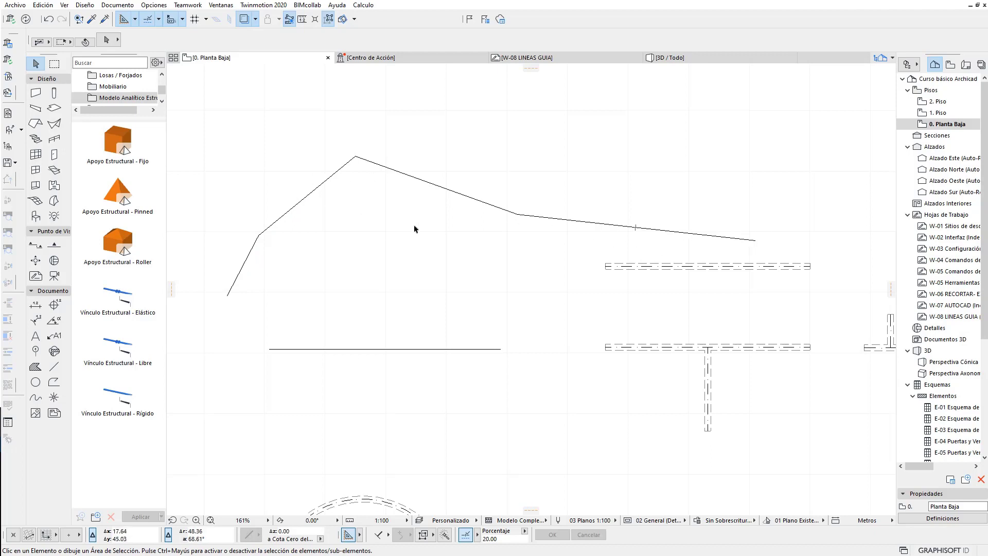
pyautogui.click(157, 20)
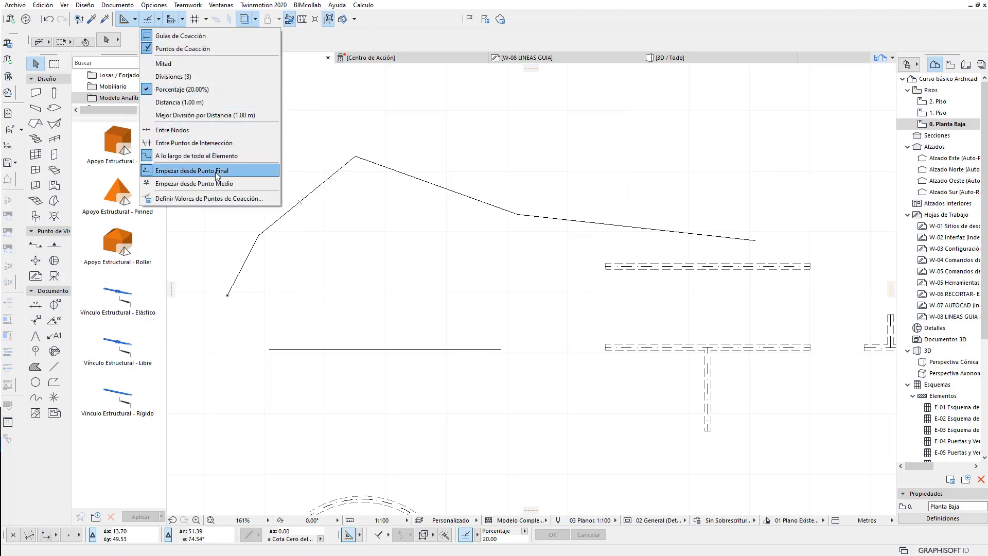
pyautogui.click(201, 184)
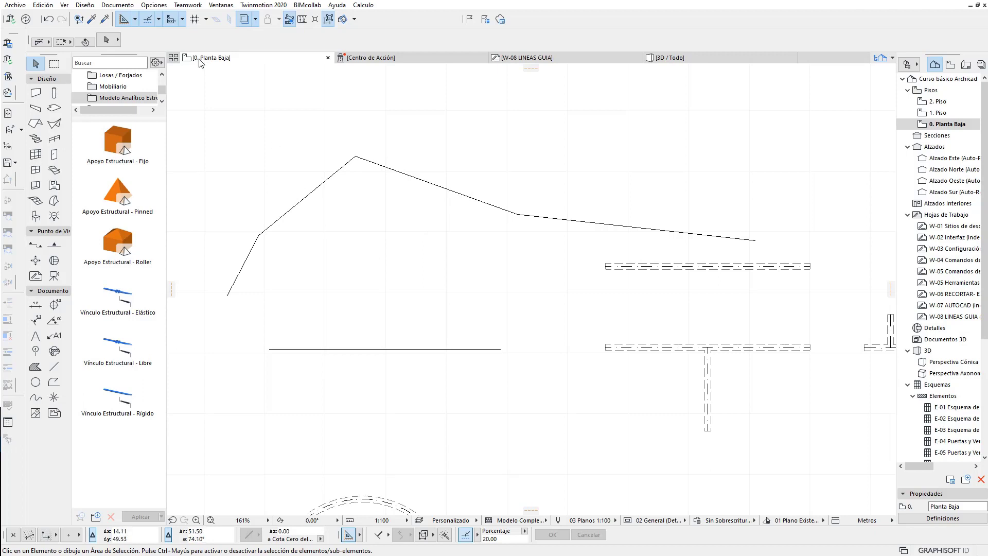
# Step: Set snap points to Distancia 1.00 m, starting from the end point, between nodes
pyautogui.click(159, 20)
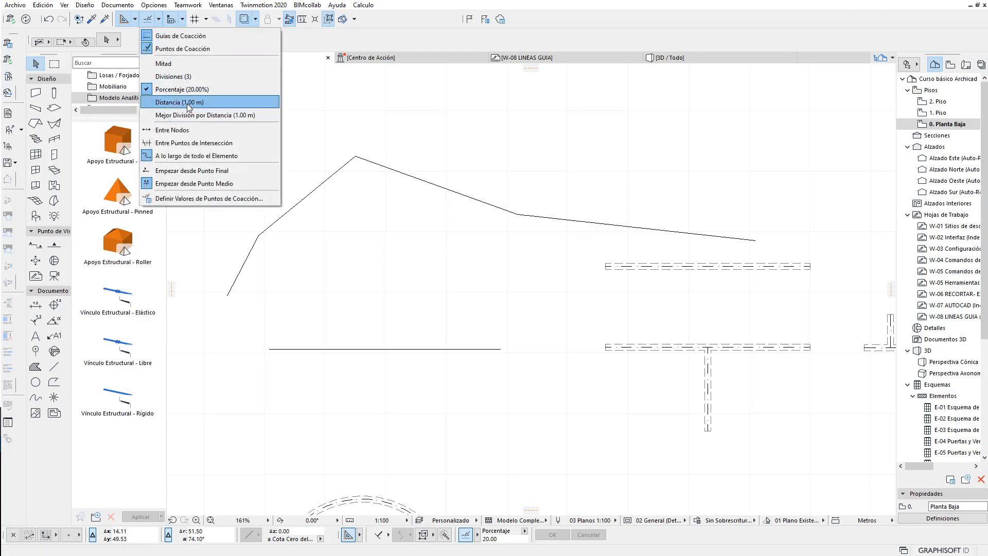
pyautogui.click(187, 104)
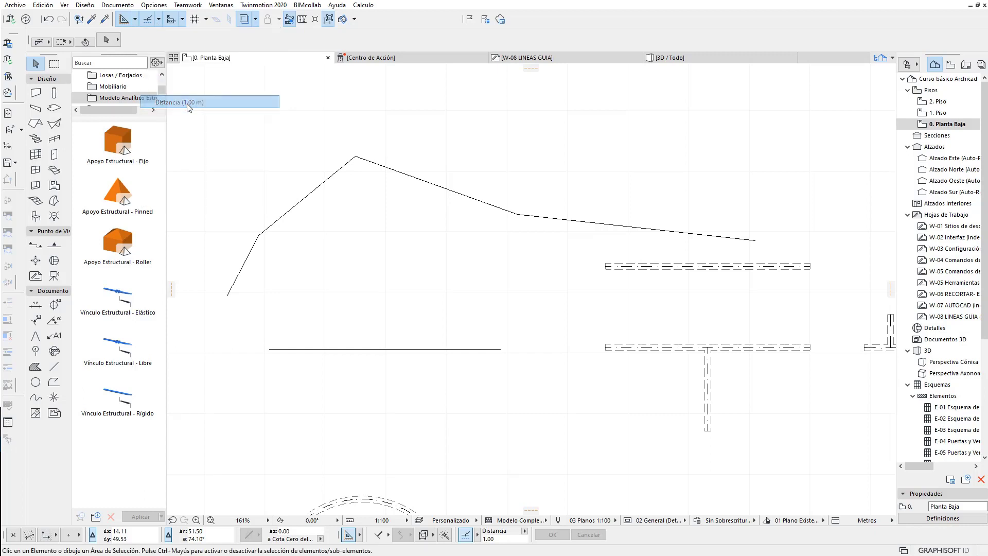
pyautogui.click(158, 20)
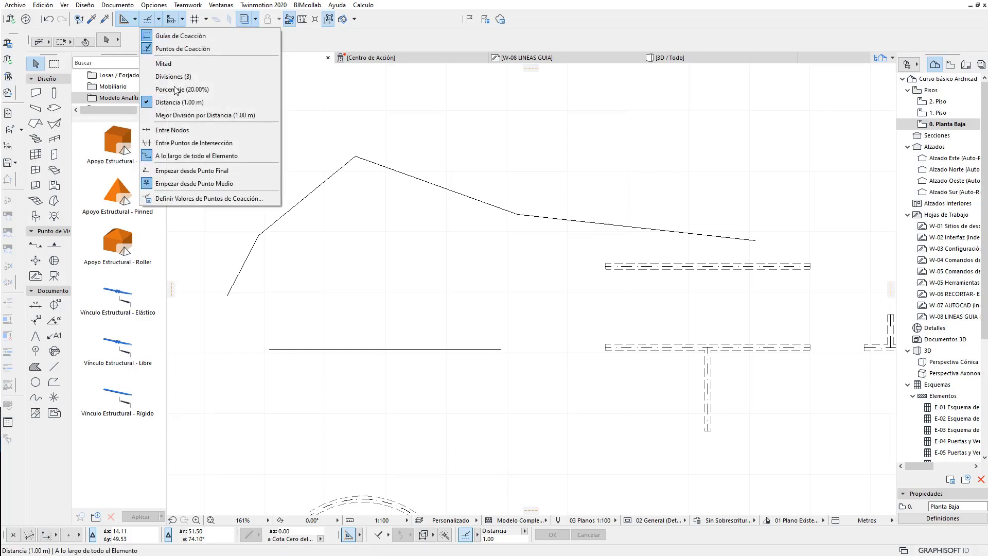
pyautogui.click(195, 172)
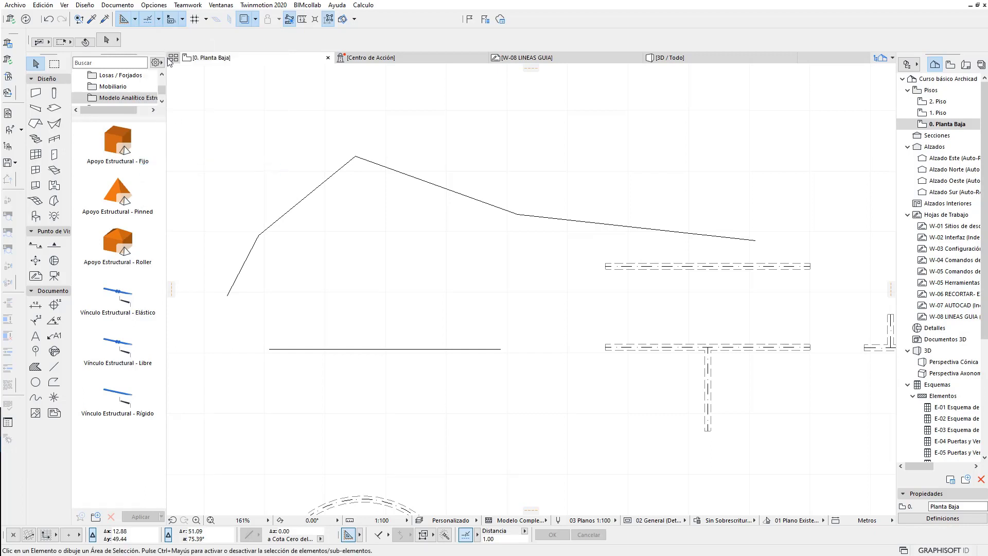
pyautogui.click(158, 20)
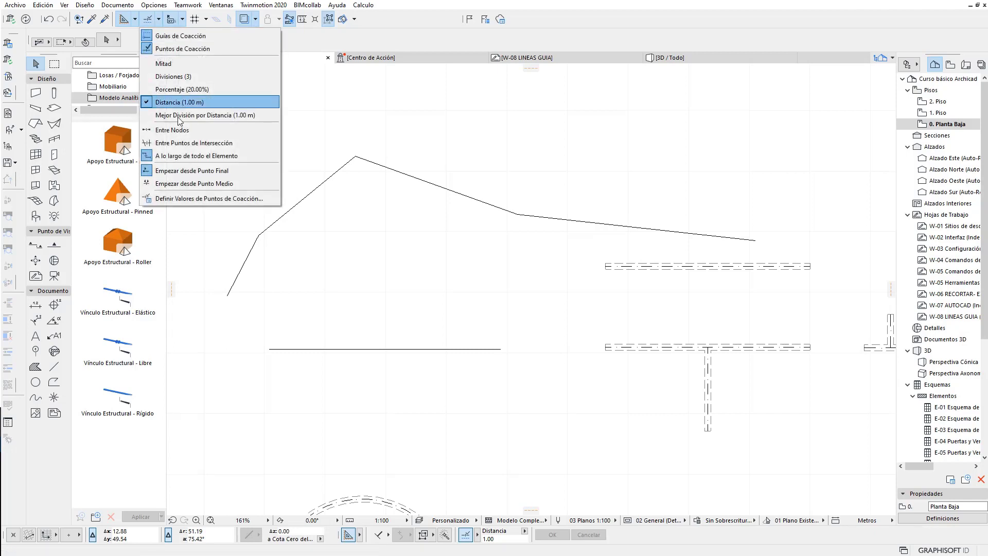
pyautogui.click(175, 129)
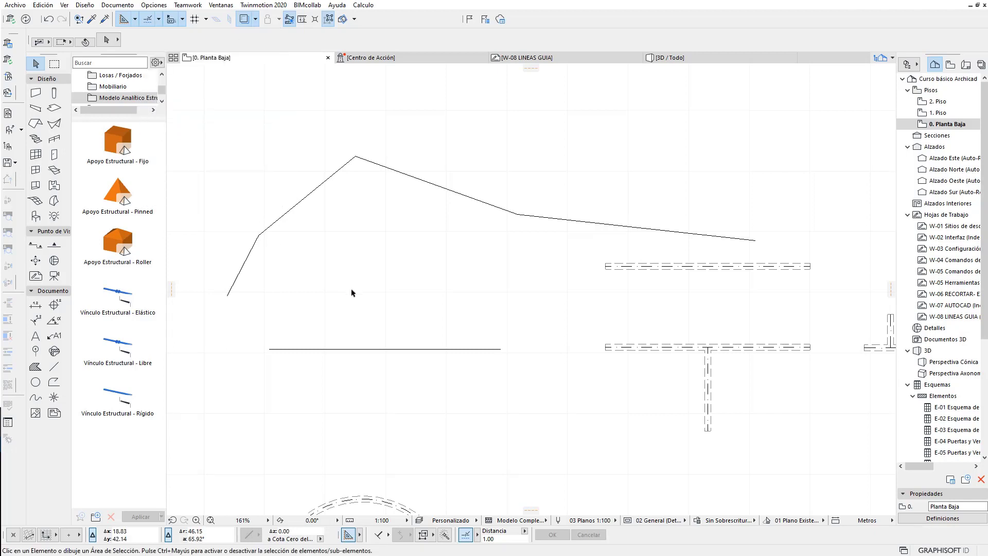
pyautogui.scroll(1, 298, 243)
pyautogui.scroll(1, 297, 242)
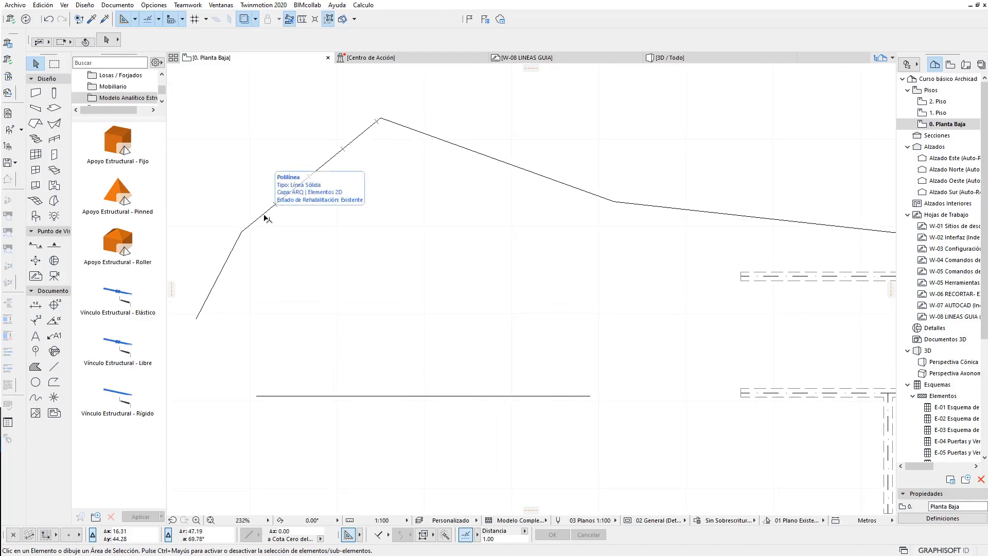
pyautogui.scroll(2, 268, 242)
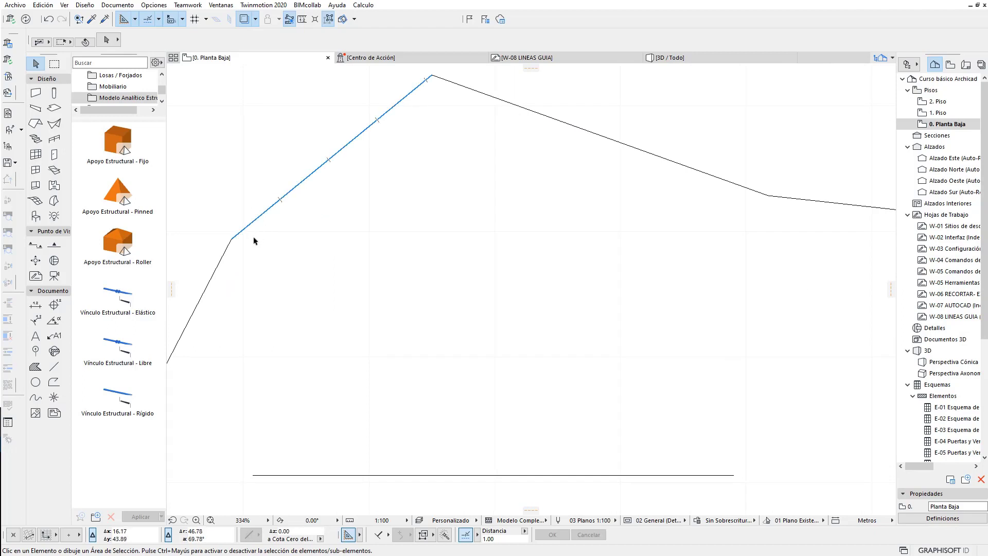
# Step: Measure along the polyline's sloped segment to check the 1.00 m snap spacing
pyautogui.press('m')
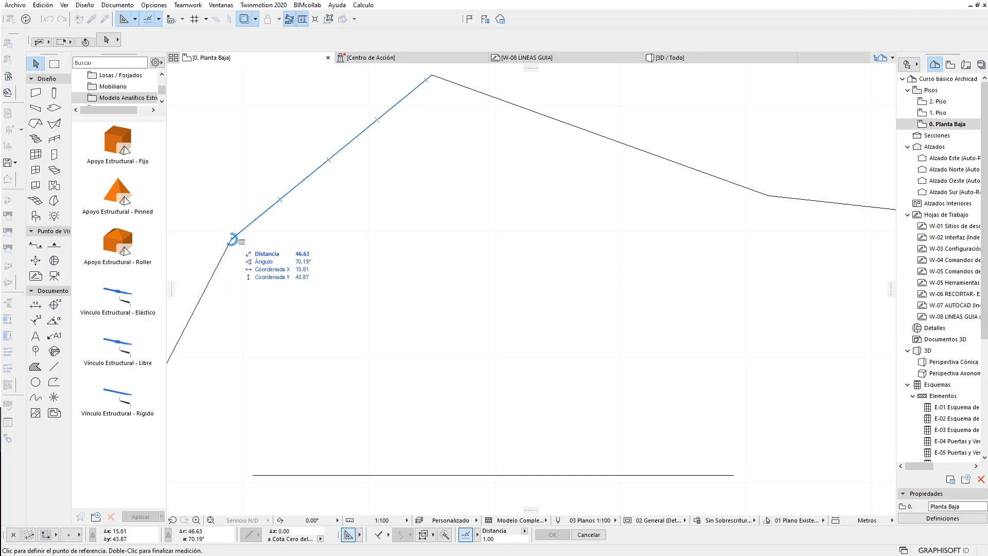
pyautogui.click(231, 239)
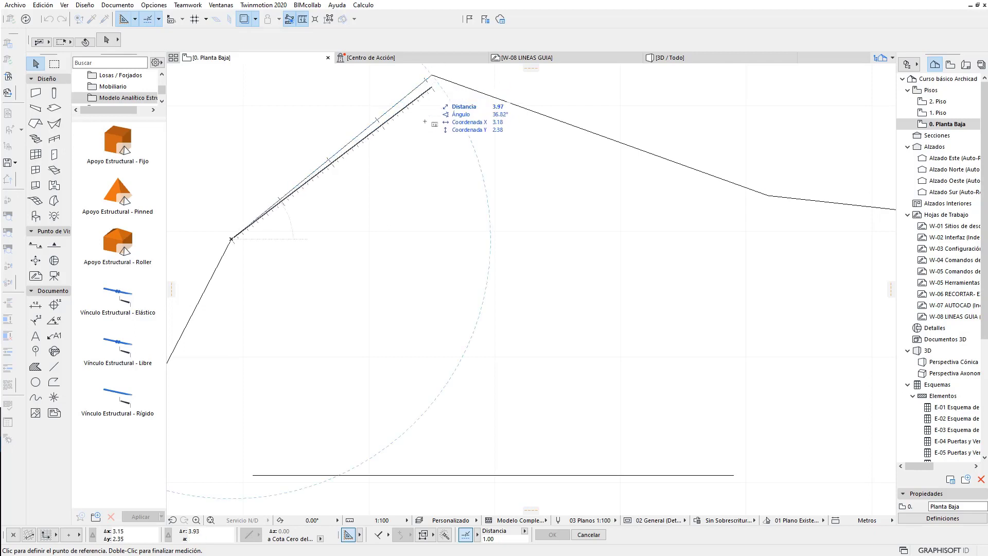
pyautogui.doubleClick(432, 76)
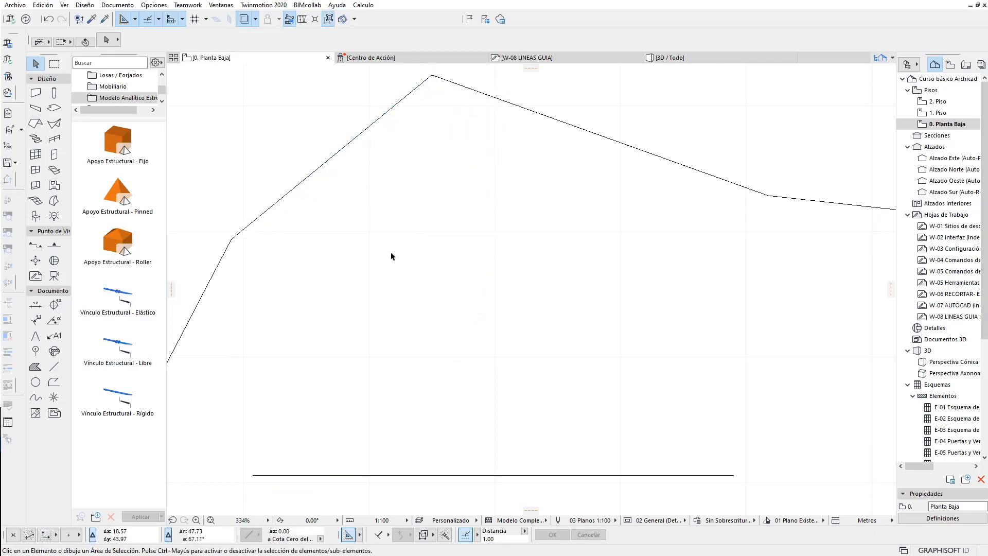
pyautogui.click(159, 20)
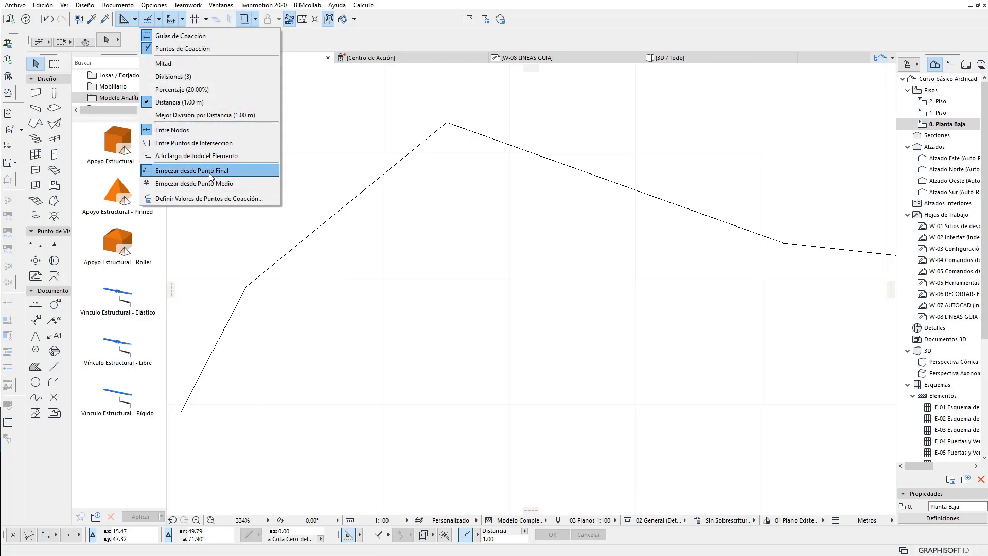
# Step: Space the 1.00 m snap points between intersection points
pyautogui.click(188, 144)
pyautogui.scroll(-3, 251, 203)
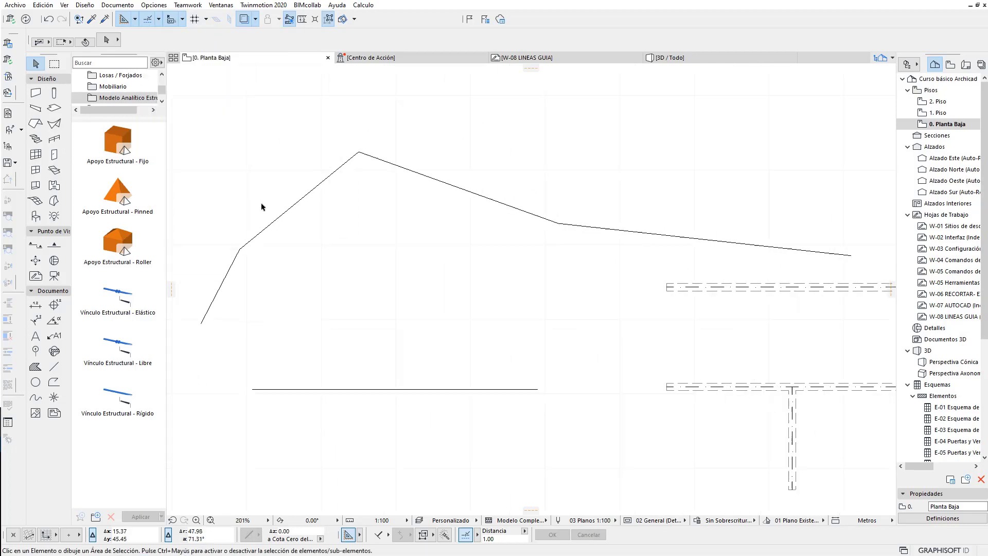
pyautogui.scroll(-2, 252, 203)
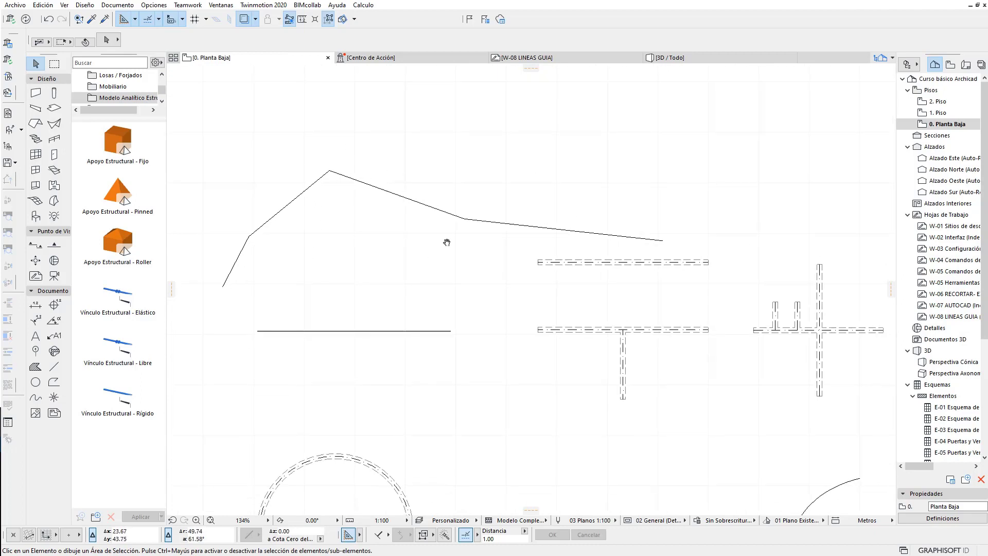
pyautogui.moveTo(453, 237)
pyautogui.mouseDown(button='middle')
pyautogui.moveTo(380, 221)
pyautogui.moveTo(354, 204)
pyautogui.moveTo(379, 223)
pyautogui.moveTo(292, 216)
pyautogui.moveTo(514, 253)
pyautogui.moveTo(187, 280)
pyautogui.moveTo(265, 275)
pyautogui.mouseUp(button='middle')
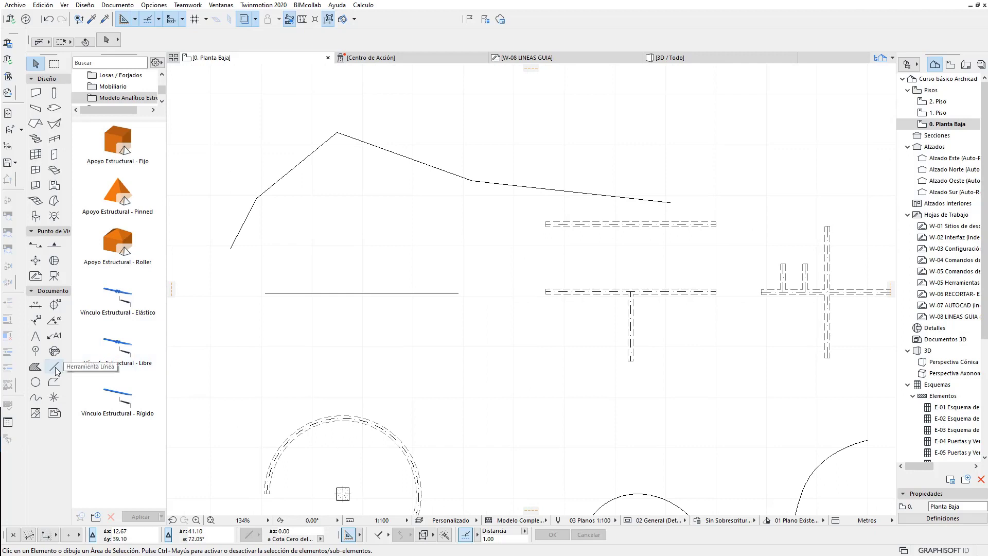
# Step: Draw a straight line from below the polyline crossing its slope
pyautogui.click(54, 367)
pyautogui.click(375, 234)
pyautogui.click(403, 109)
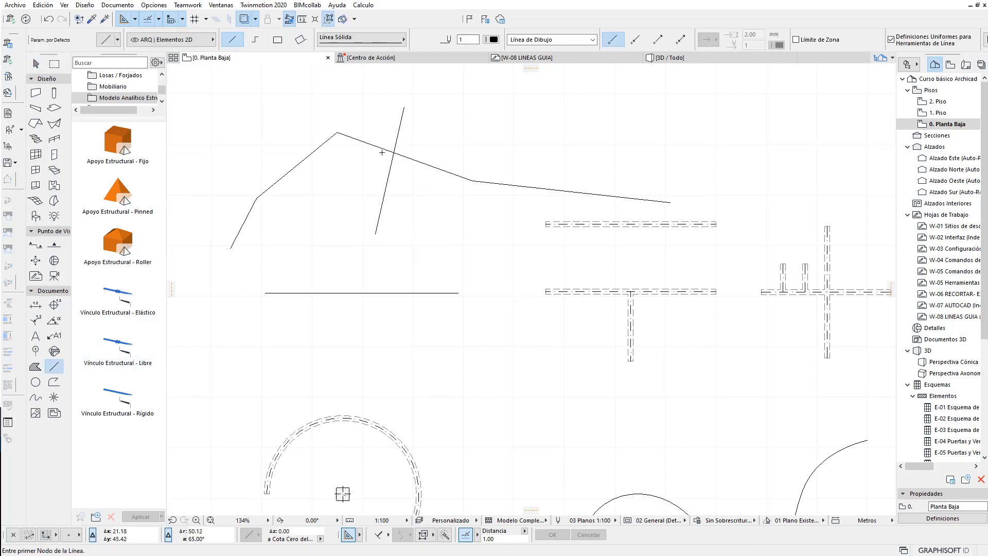
pyautogui.scroll(1, 383, 149)
pyautogui.scroll(3, 383, 149)
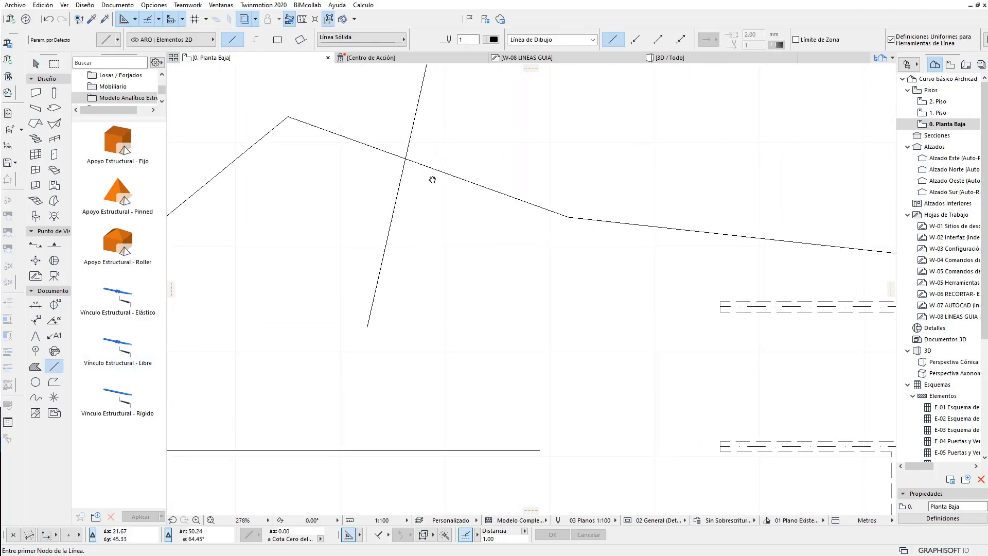
pyautogui.moveTo(433, 181); pyautogui.dragTo(453, 159, button='middle')
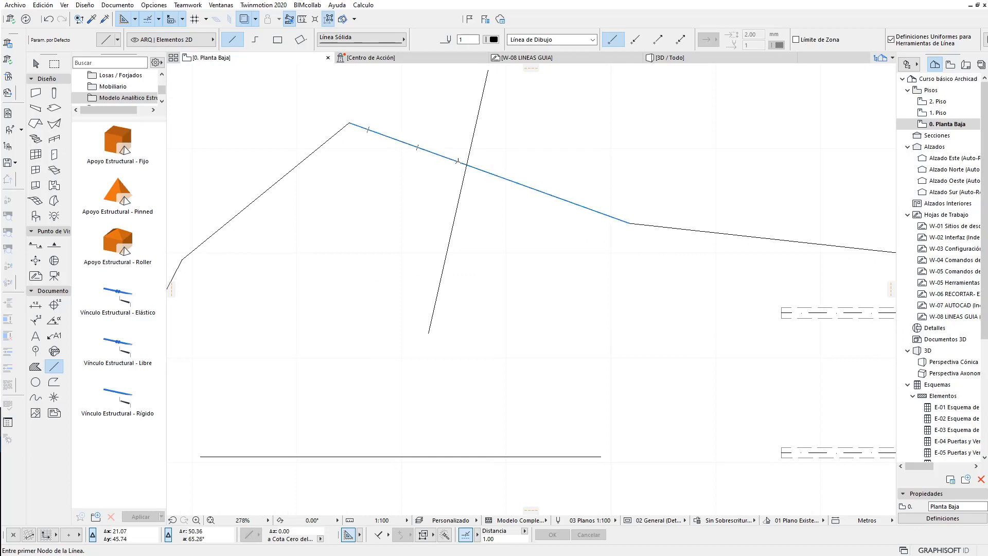
pyautogui.scroll(1, 458, 159)
pyautogui.scroll(1, 458, 159)
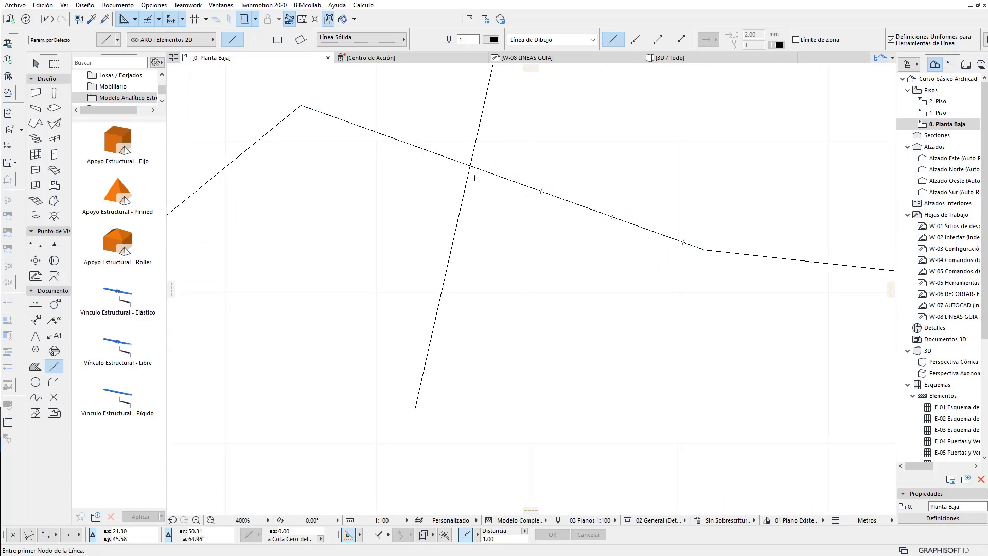
# Step: Measure twice from the two lines' intersection to check the snap point spacing
pyautogui.press('m')
pyautogui.click(470, 166)
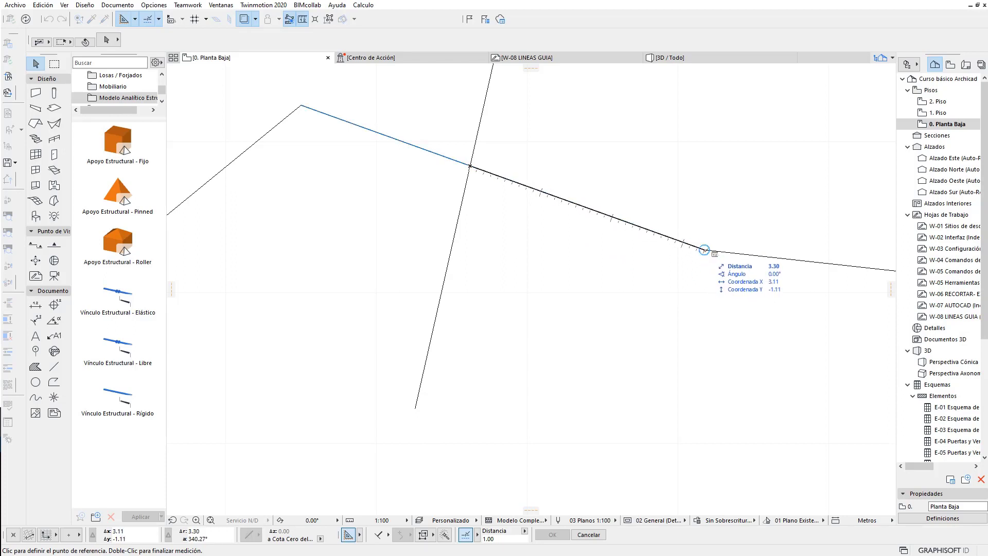
pyautogui.press('Escape')
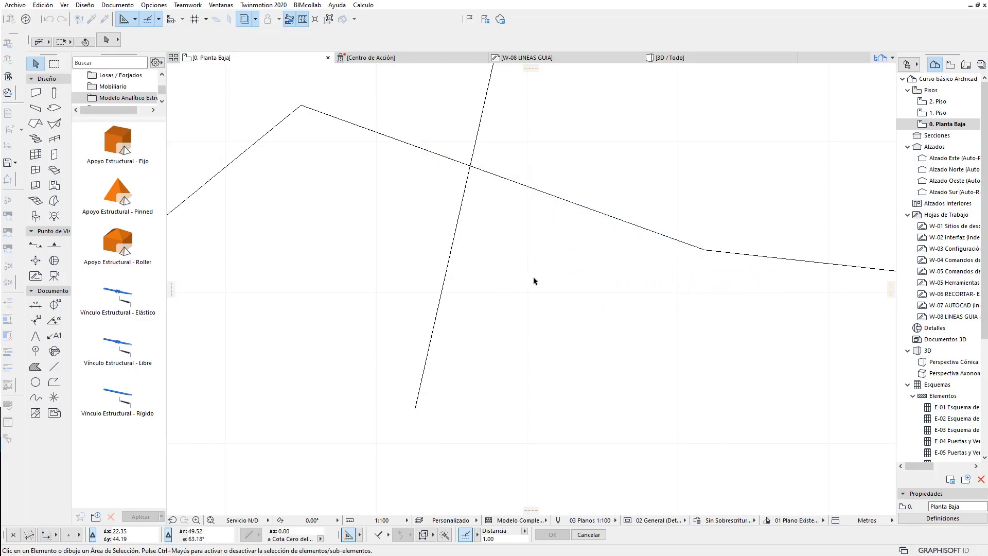
pyautogui.scroll(2, 493, 287)
pyautogui.scroll(2, 493, 287)
pyautogui.hscroll(1, 493, 287)
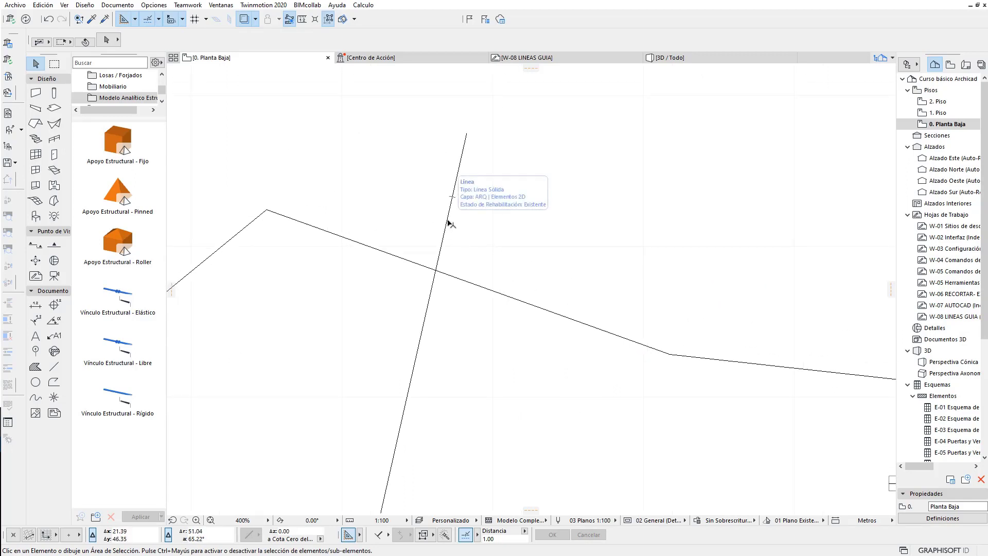
pyautogui.press('m')
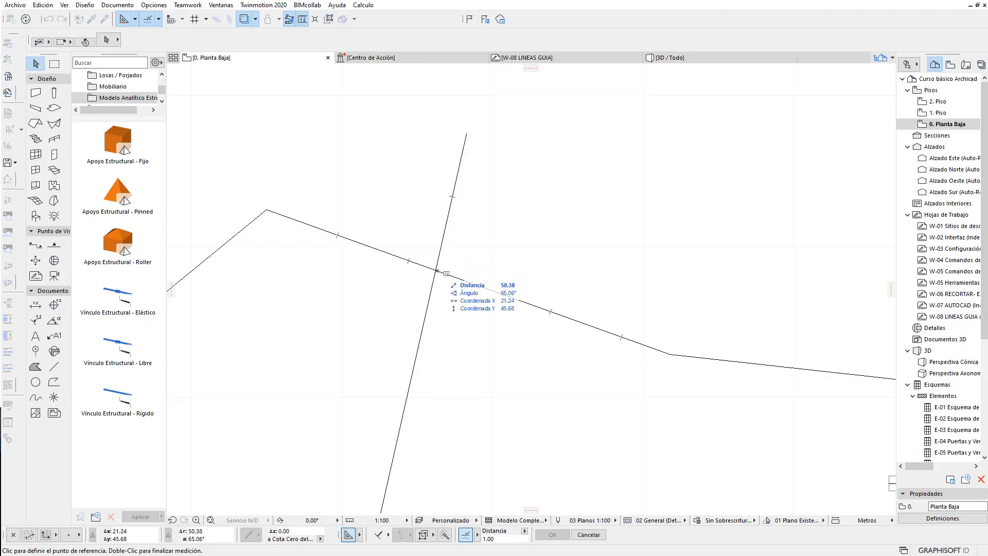
pyautogui.click(435, 269)
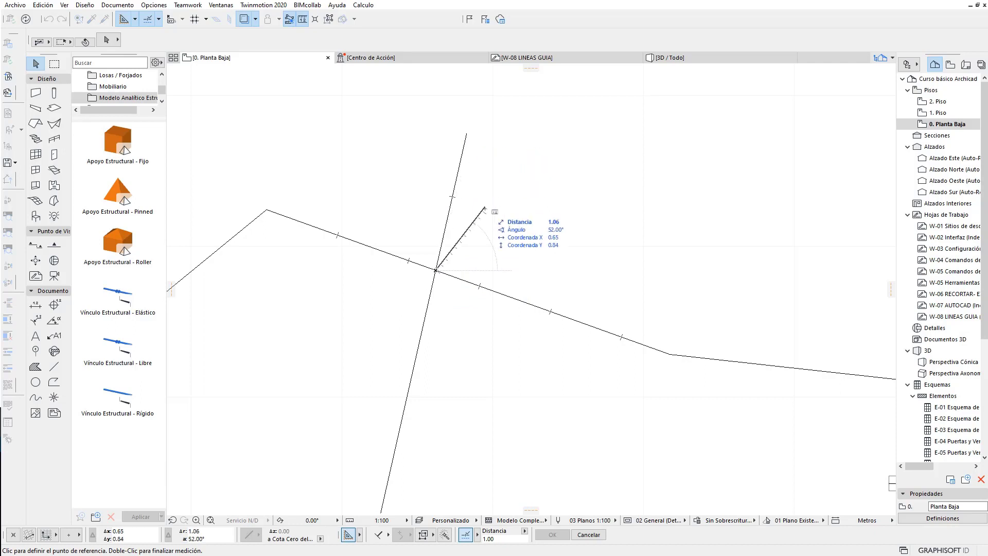
pyautogui.press('Escape')
pyautogui.click(159, 18)
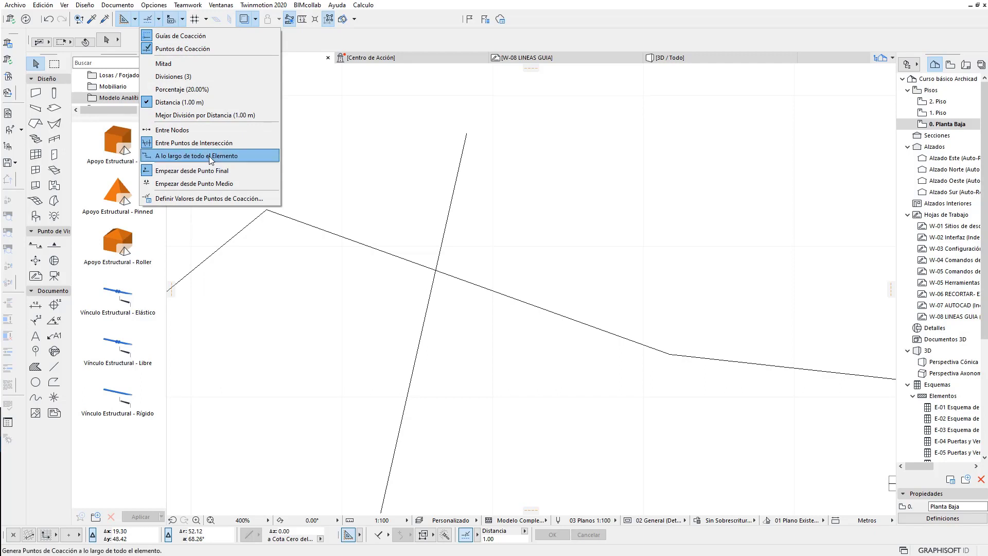
pyautogui.click(195, 156)
pyautogui.scroll(-3, 309, 216)
pyautogui.scroll(-2, 513, 254)
pyautogui.scroll(-1, 513, 254)
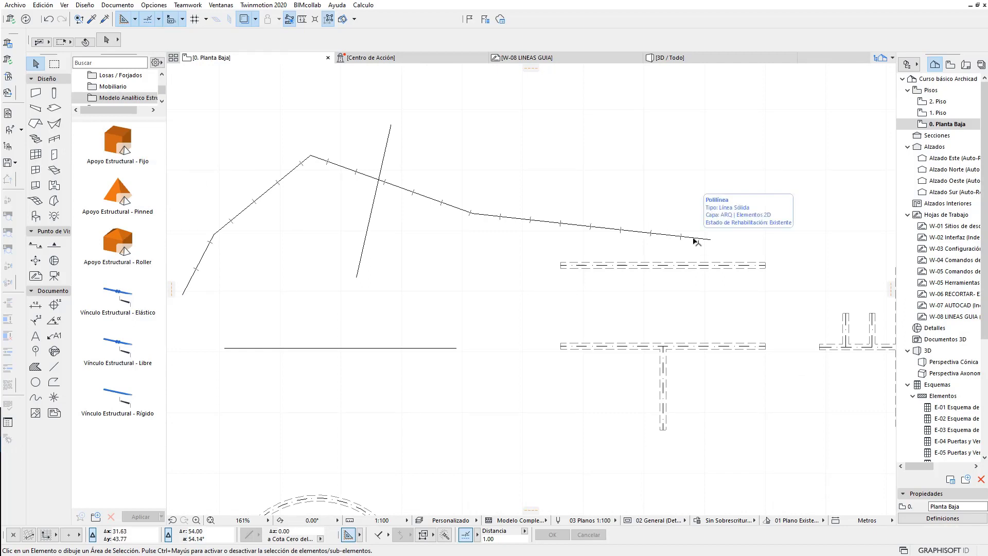
pyautogui.scroll(1, 696, 242)
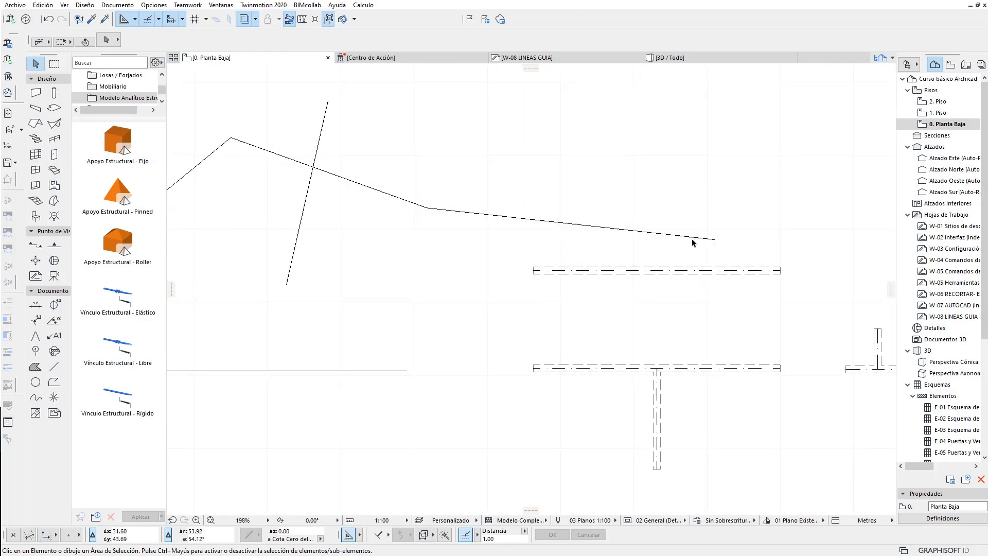
pyautogui.scroll(1, 695, 242)
pyautogui.press('m')
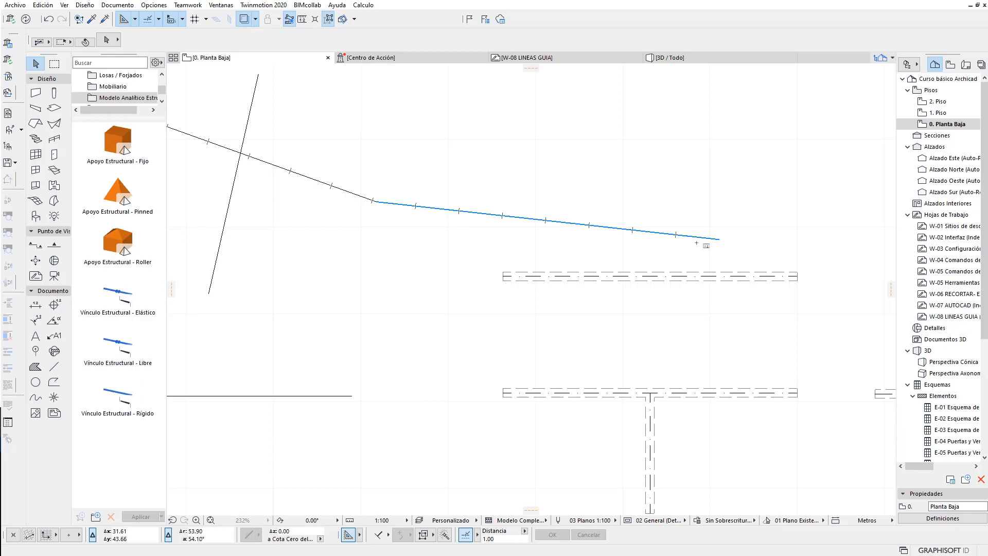
pyautogui.click(718, 239)
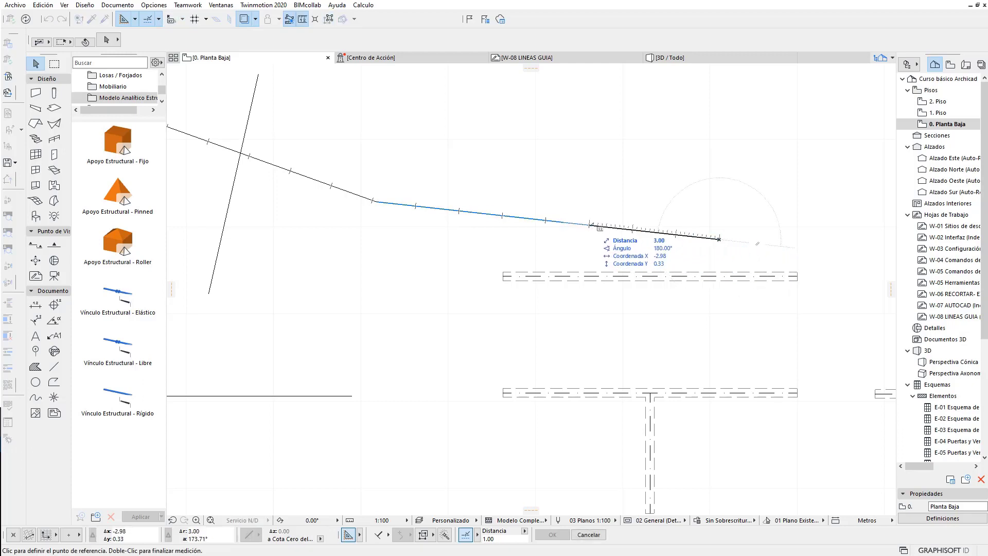
pyautogui.press('Escape')
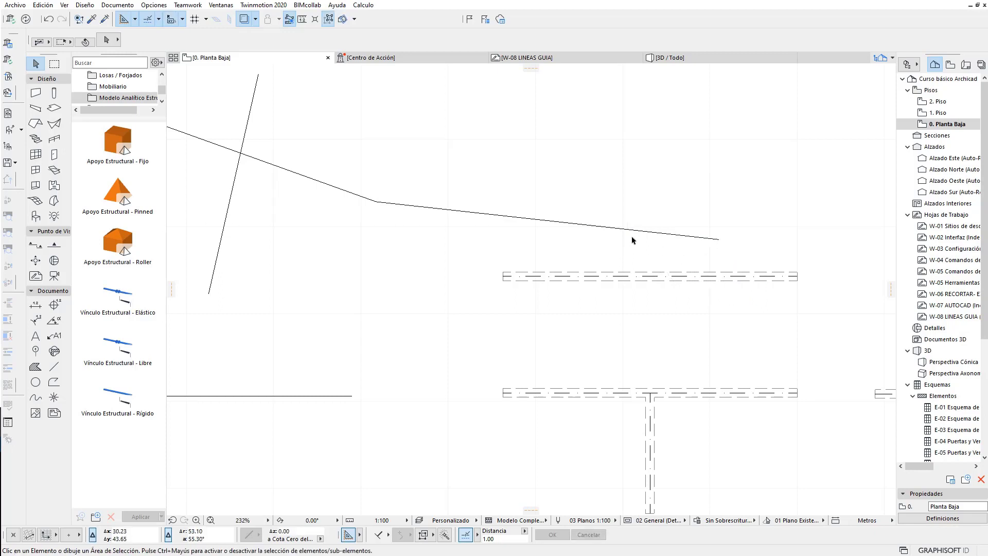
pyautogui.click(54, 92)
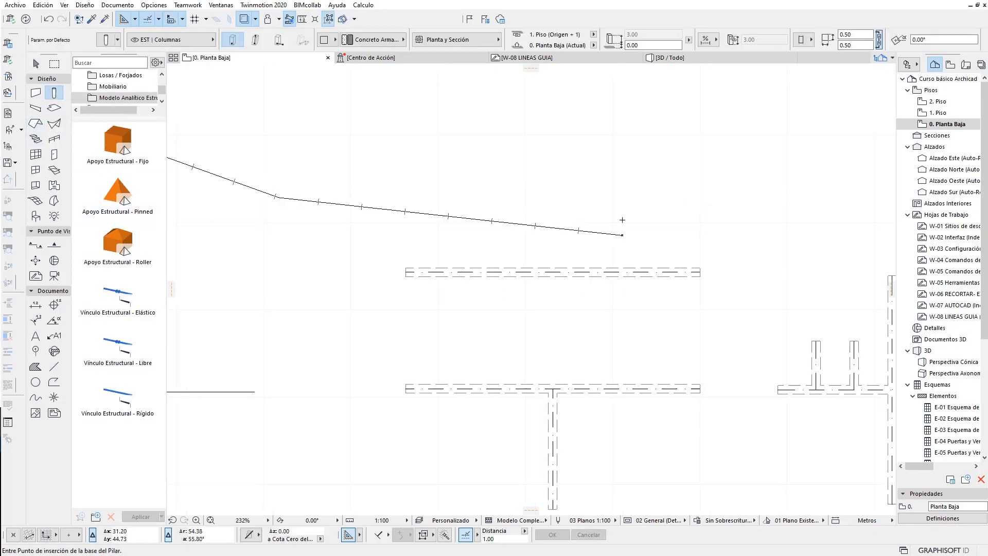
pyautogui.click(335, 43)
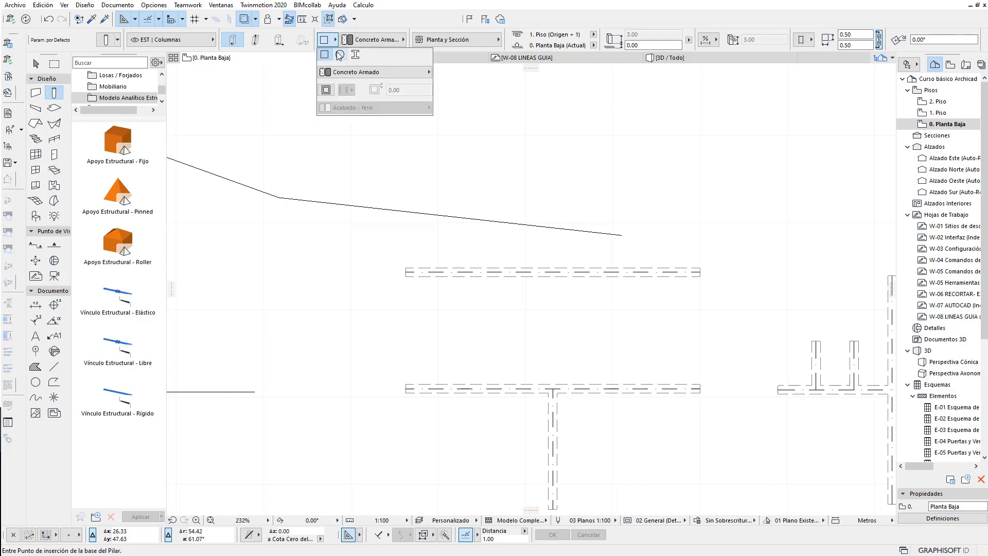
pyautogui.click(341, 54)
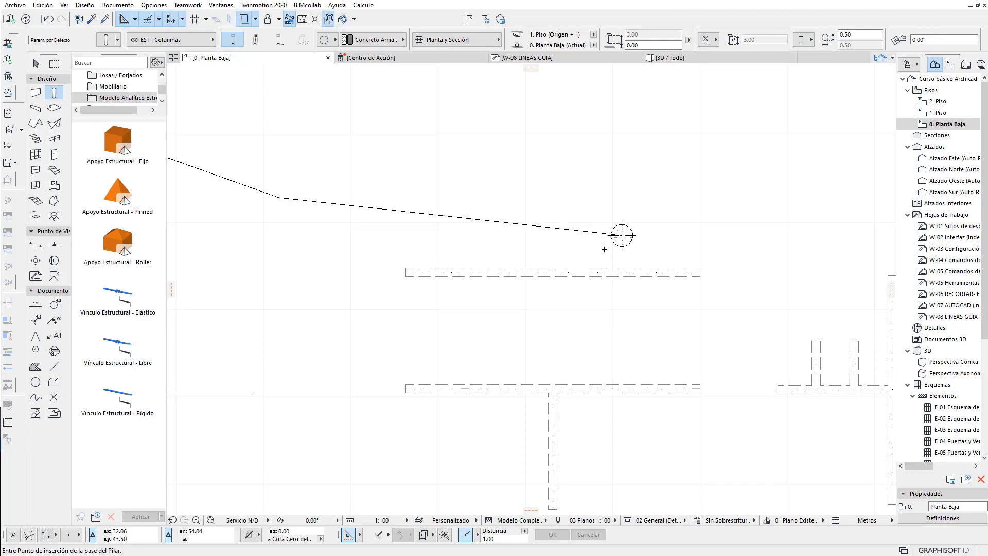
pyautogui.click(622, 235)
pyautogui.click(578, 230)
pyautogui.click(535, 226)
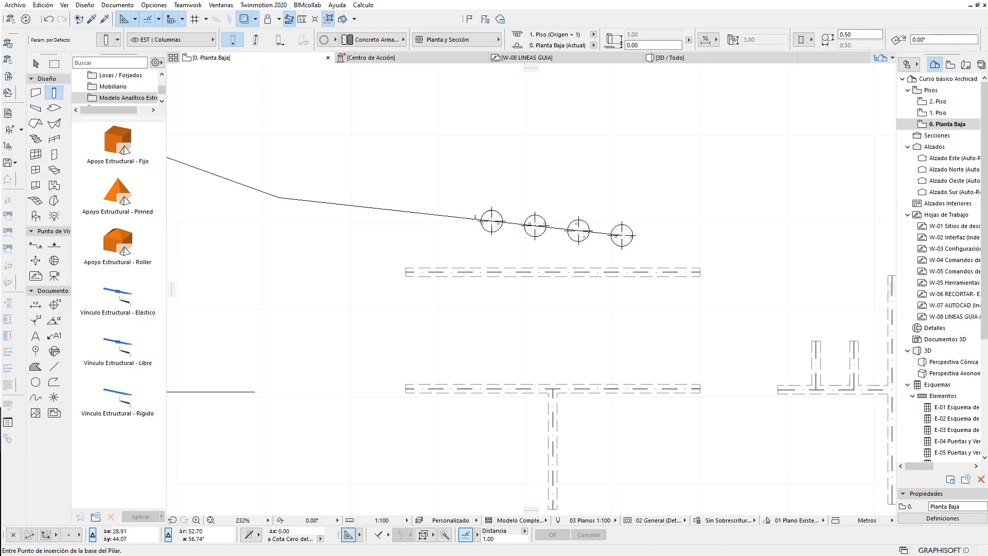
pyautogui.click(491, 221)
pyautogui.click(405, 210)
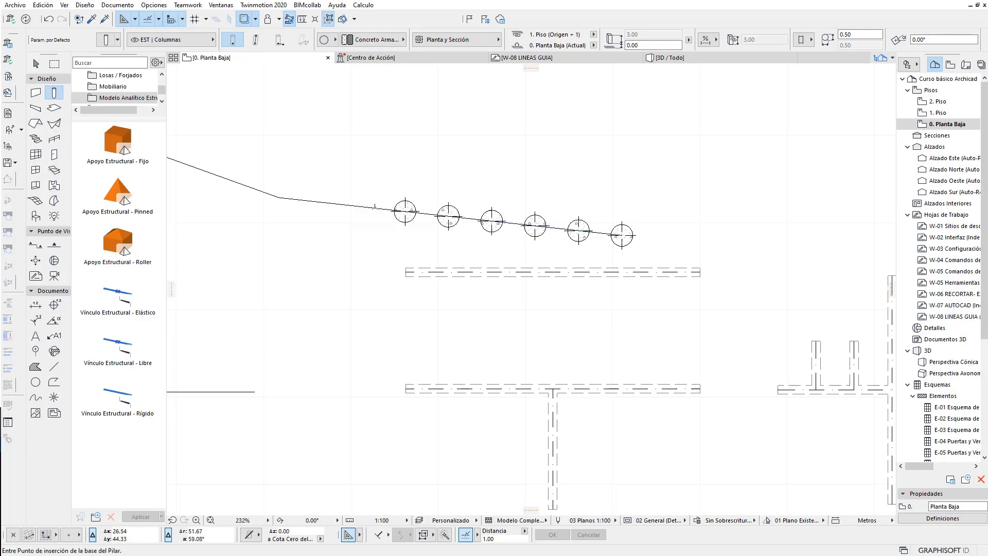
pyautogui.click(362, 205)
pyautogui.moveTo(462, 248); pyautogui.dragTo(506, 250, button='middle')
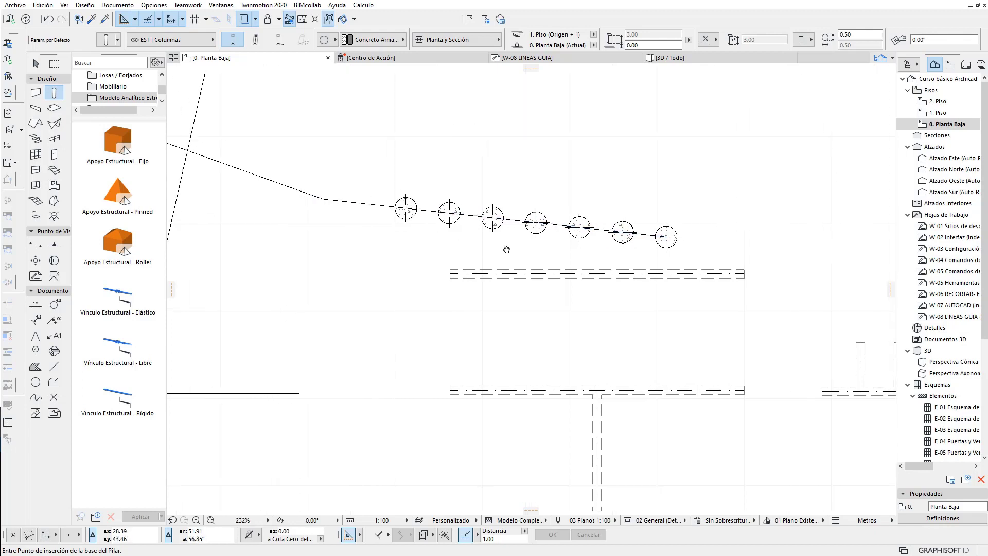
pyautogui.hotkey('ctrl', 'z')
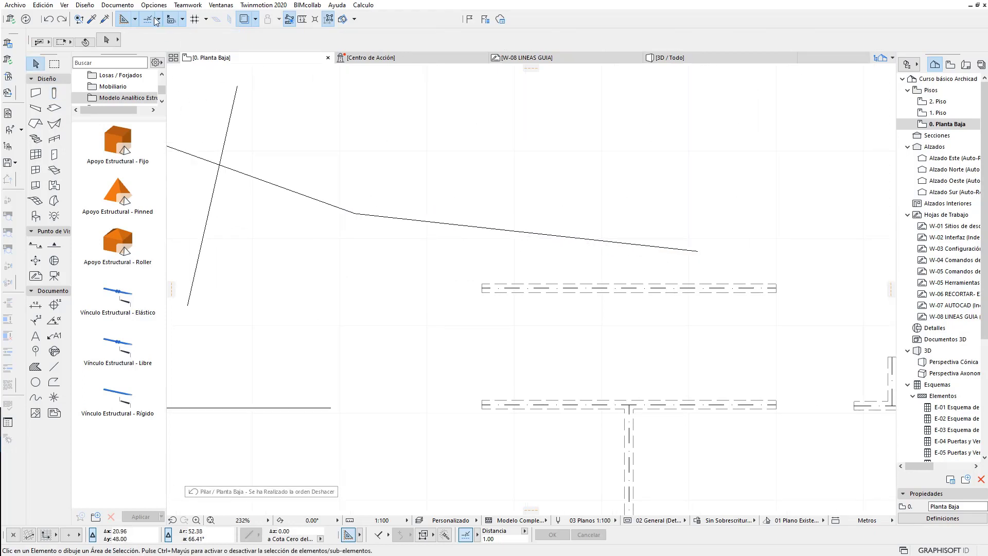
# Step: Make snap divisions start from the midpoint ('Empezar desde Punto Medio')
pyautogui.click(156, 19)
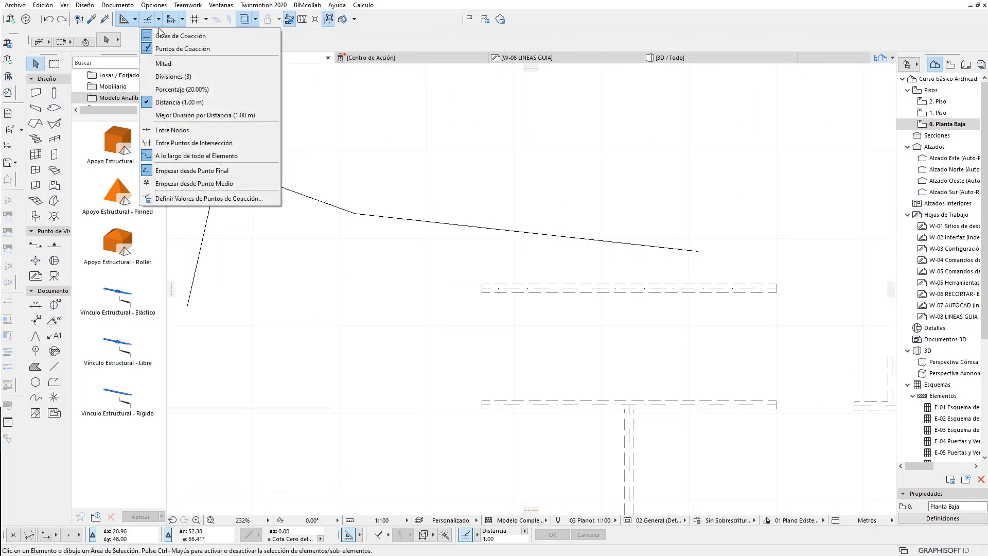
pyautogui.click(202, 184)
pyautogui.scroll(-2, 418, 187)
pyautogui.scroll(-2, 418, 187)
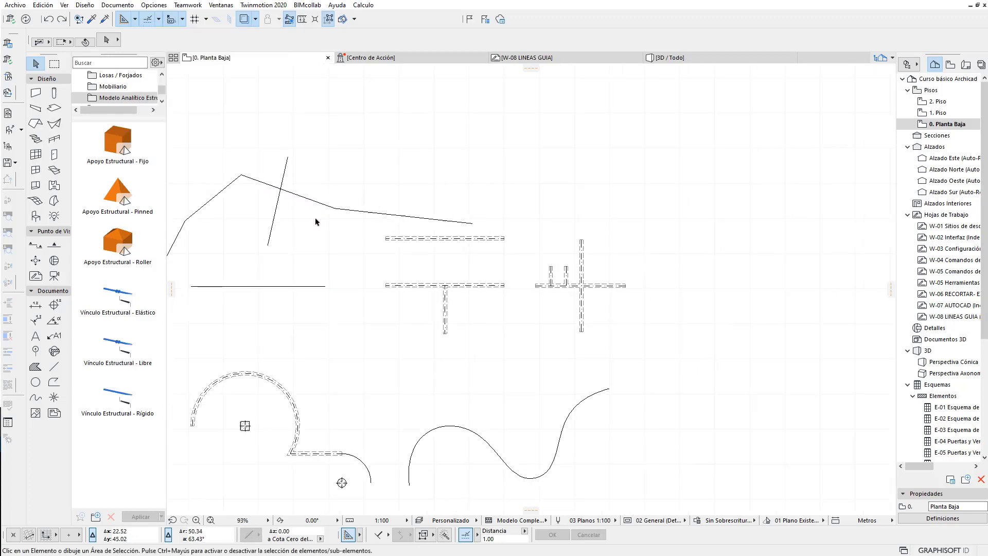
pyautogui.scroll(-2, 418, 187)
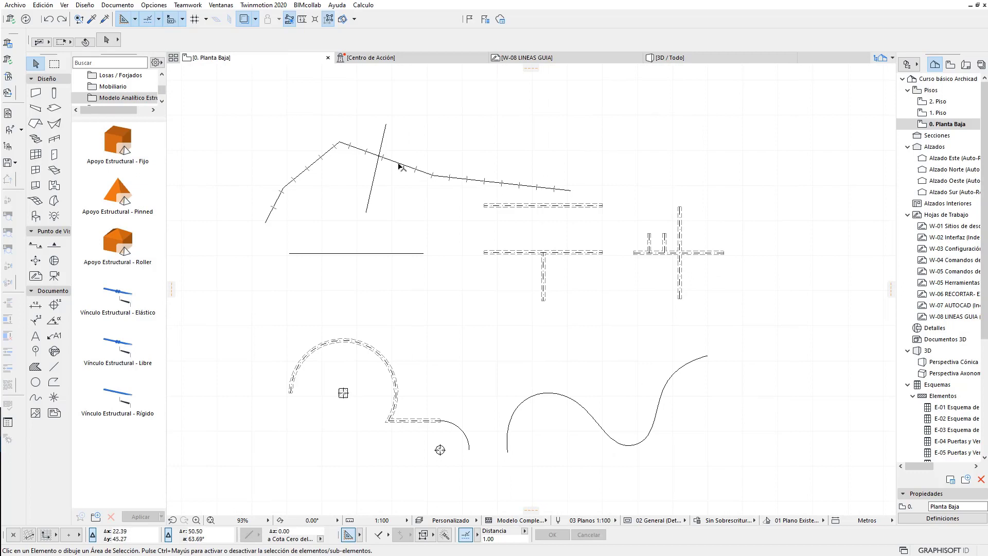
pyautogui.scroll(1, 401, 167)
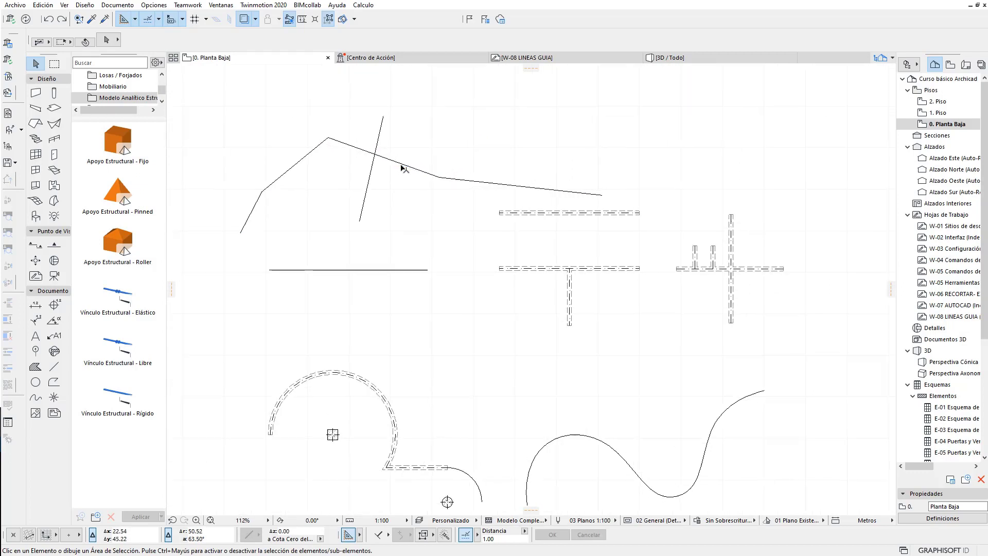
pyautogui.scroll(1, 403, 168)
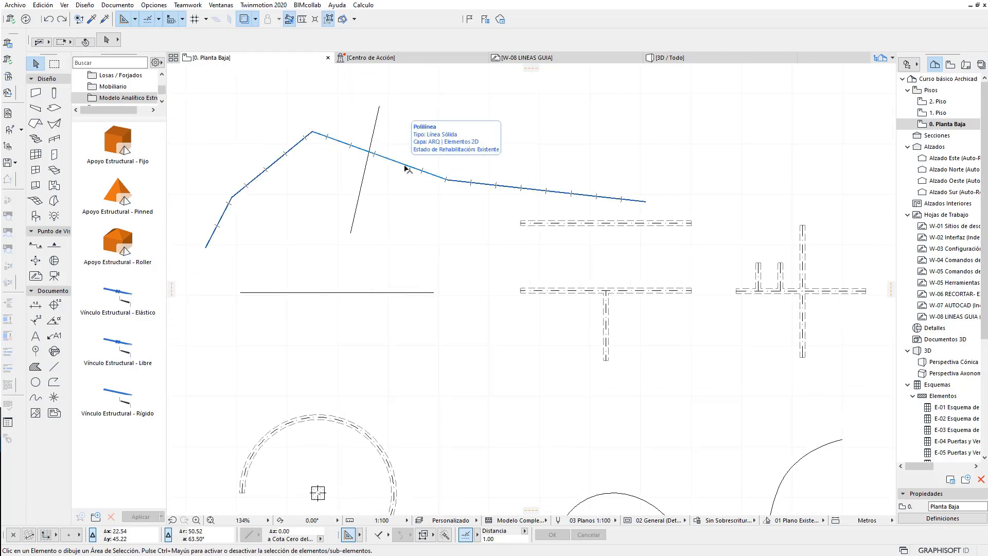
# Step: Switch snap points to 'Mejor División por Distancia (1.00 m)'
pyautogui.click(158, 19)
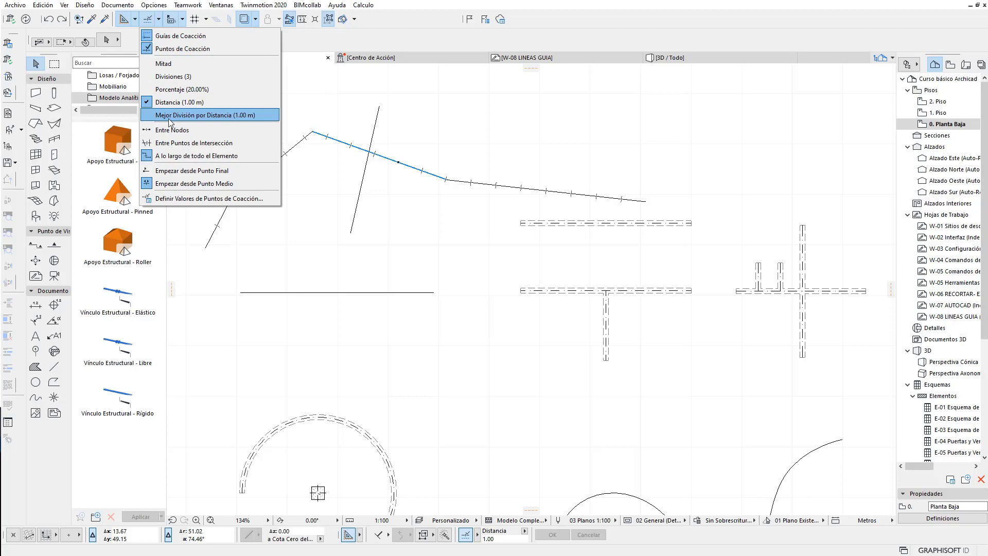
pyautogui.click(203, 116)
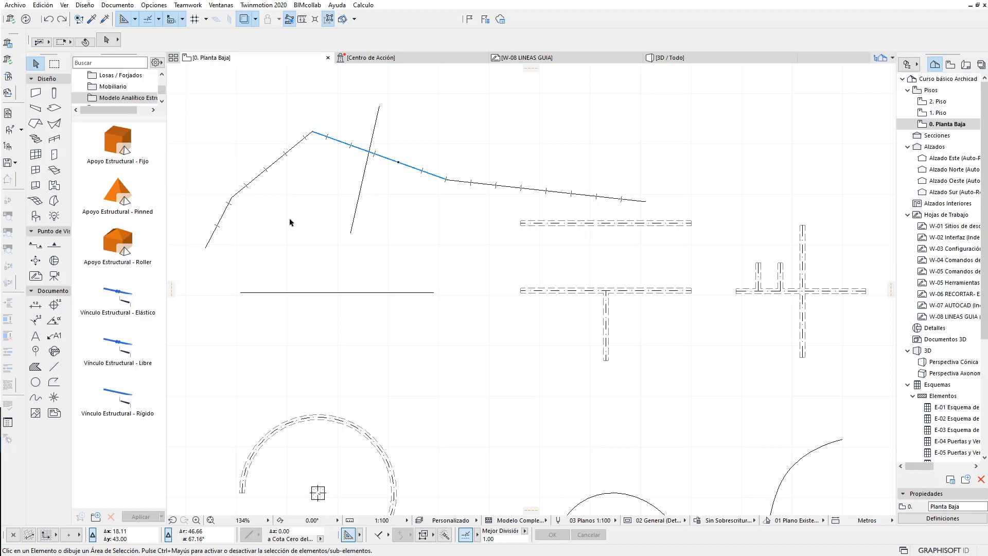
pyautogui.scroll(1, 377, 175)
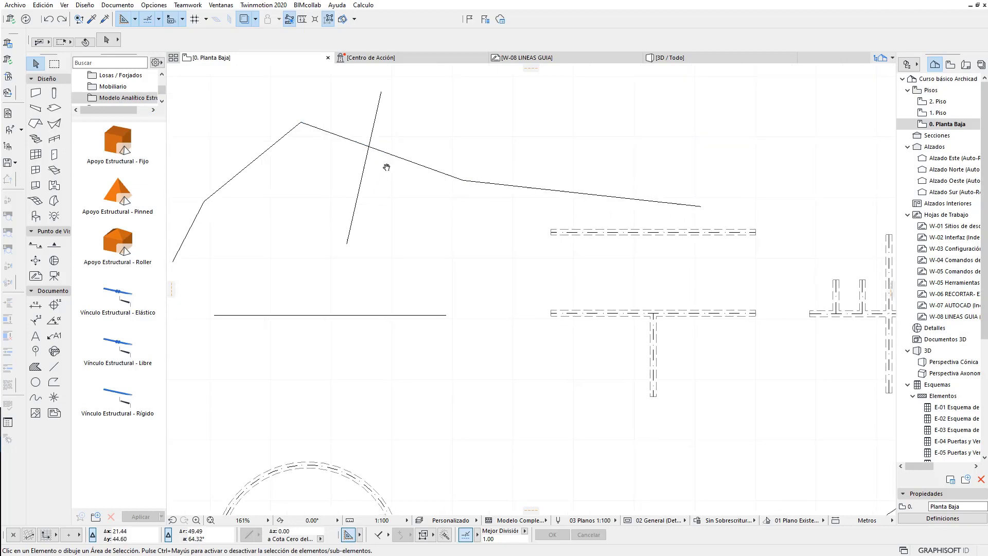
# Step: Measure along the horizontal line twice to inspect the snap marks
pyautogui.scroll(1, 386, 165)
pyautogui.scroll(2, 417, 268)
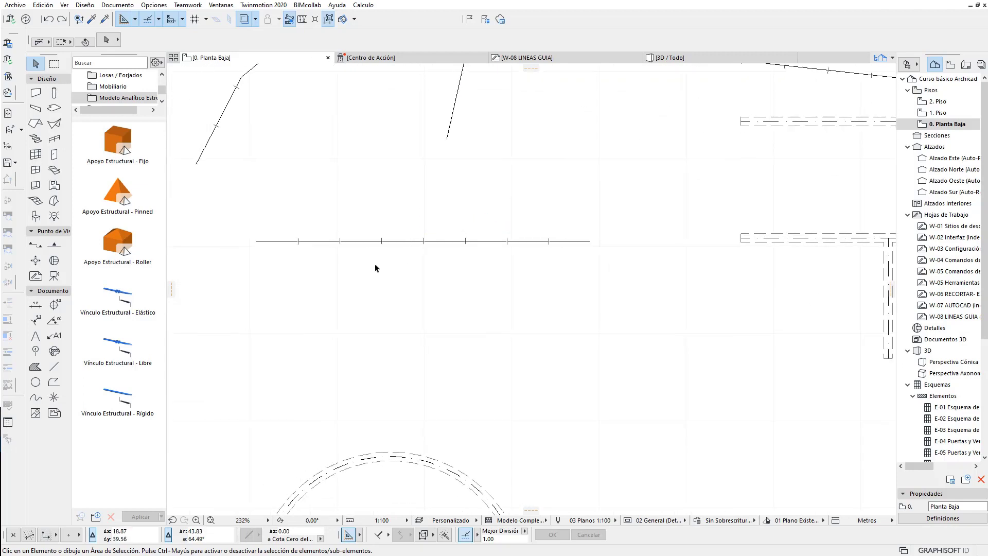
pyautogui.press('m')
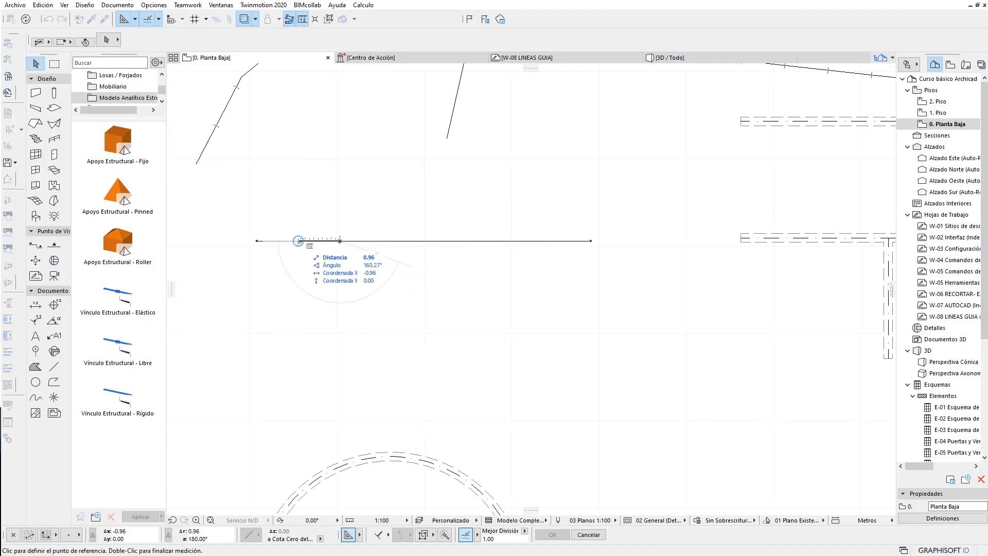
pyautogui.press('Escape')
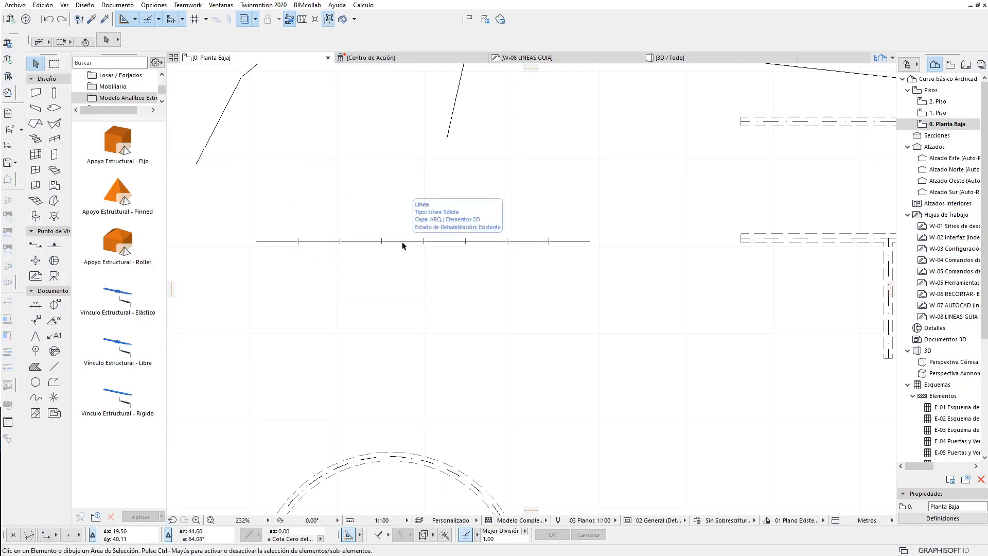
pyautogui.press('m')
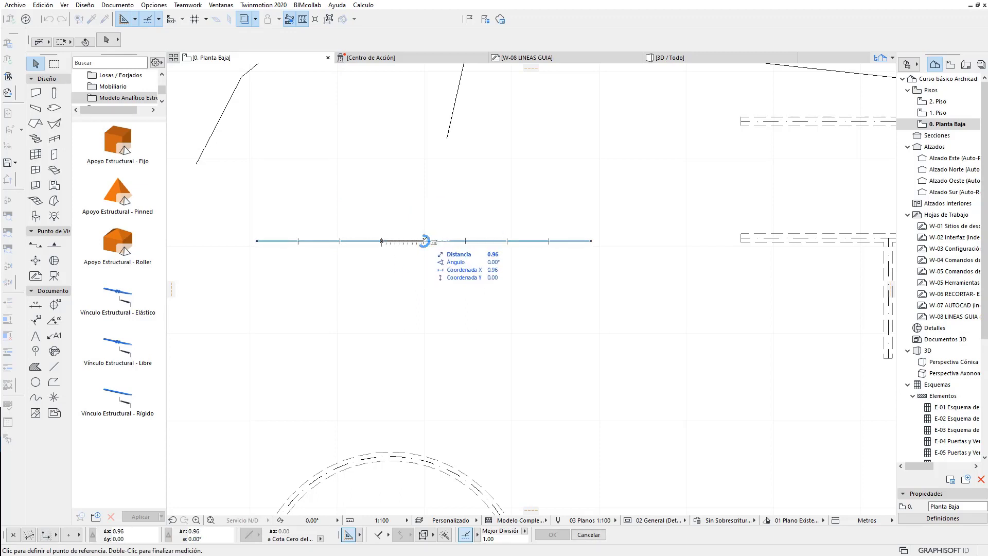
pyautogui.press('Escape')
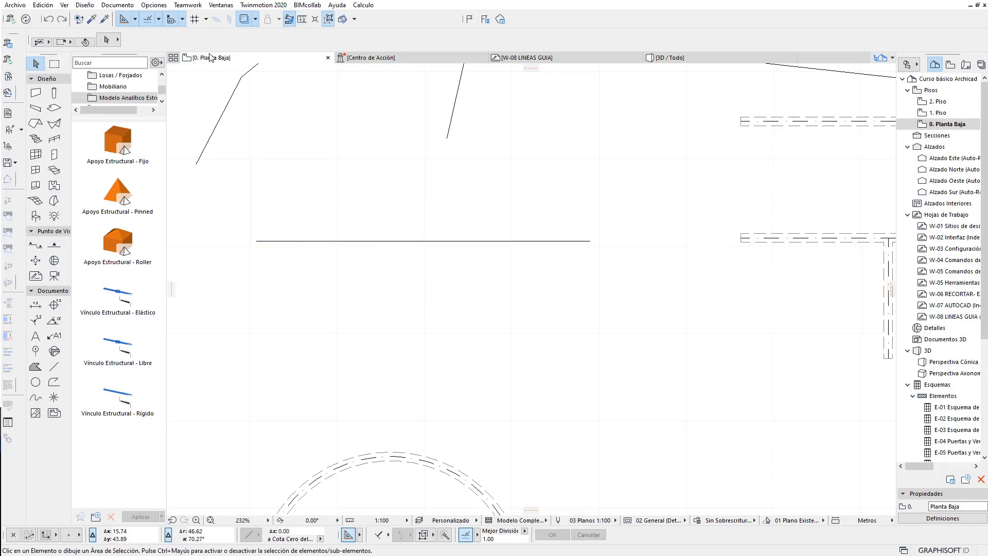
# Step: Try 'A lo largo de todo el Elemento' snap points, then switch to 'Entre Nodos'
pyautogui.click(184, 20)
pyautogui.click(159, 21)
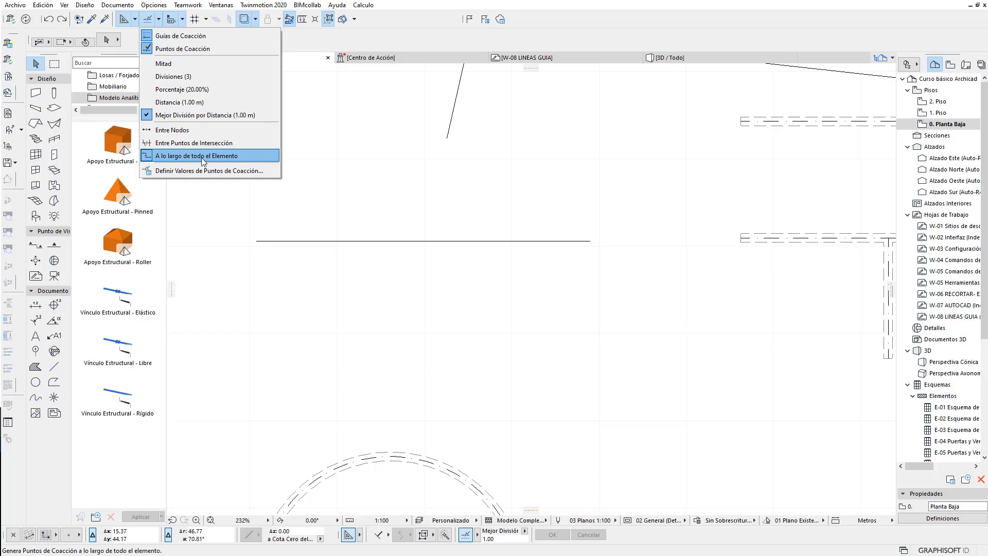
pyautogui.click(242, 156)
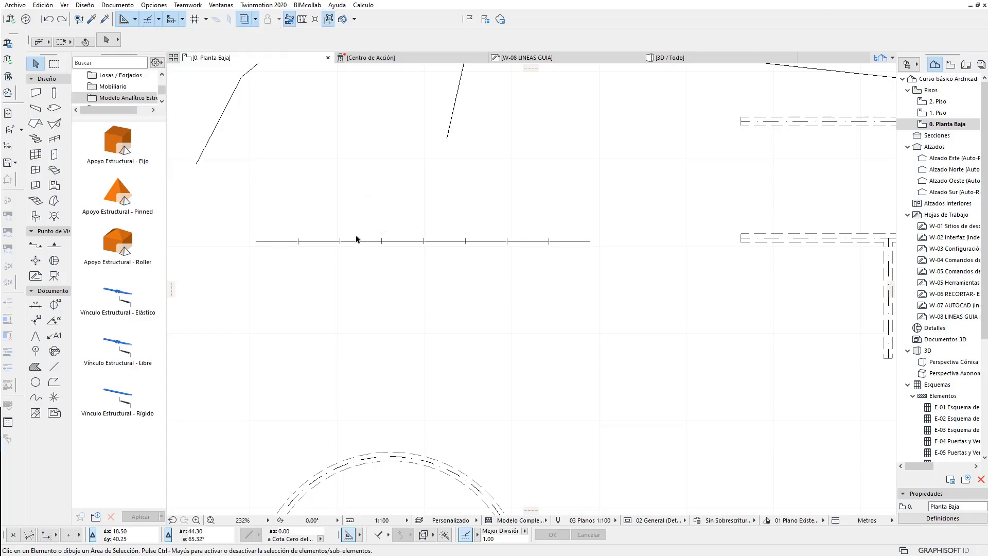
pyautogui.click(159, 21)
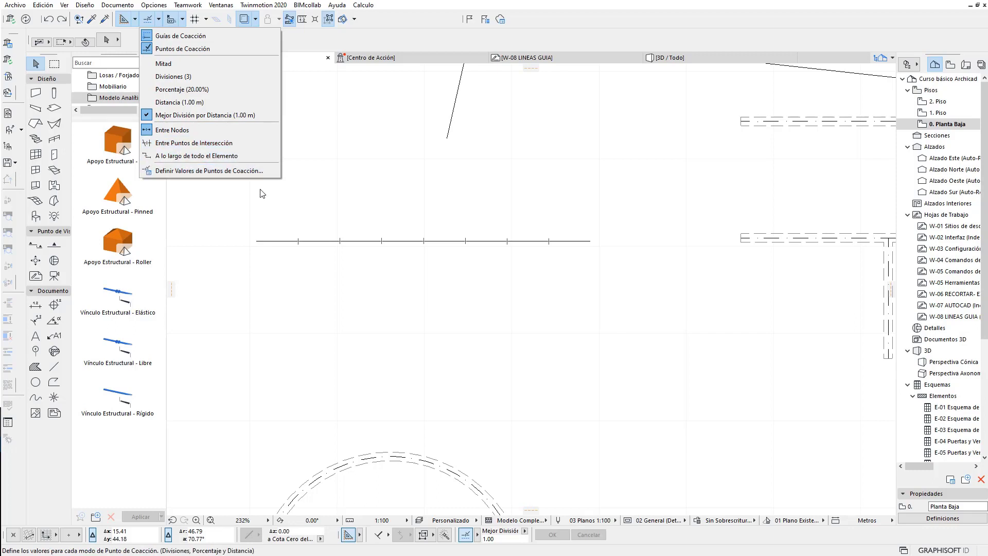
pyautogui.click(297, 197)
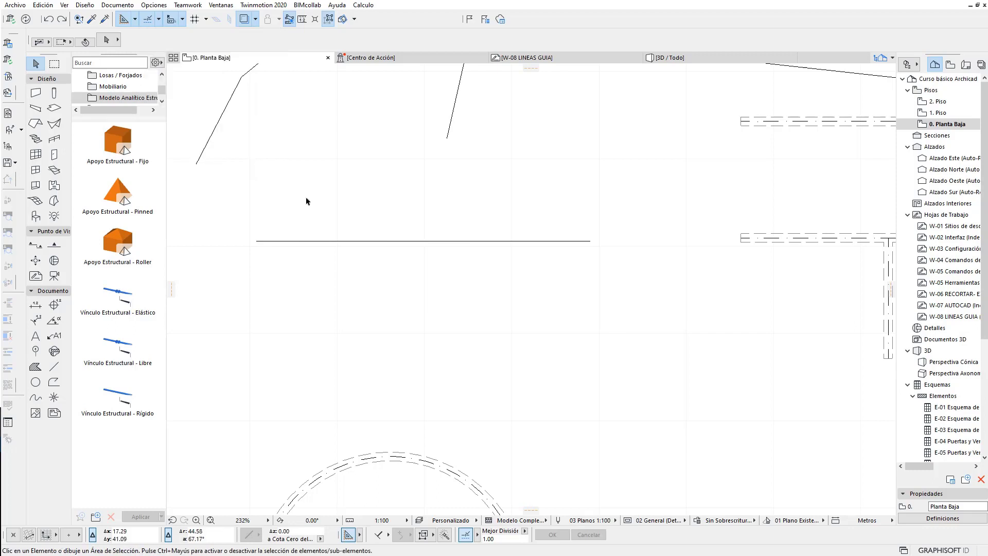
# Step: Select the horizontal line and pull a temporary guide left from its left end, reading 1.74 m
pyautogui.scroll(-2, 390, 184)
pyautogui.scroll(-1, 386, 187)
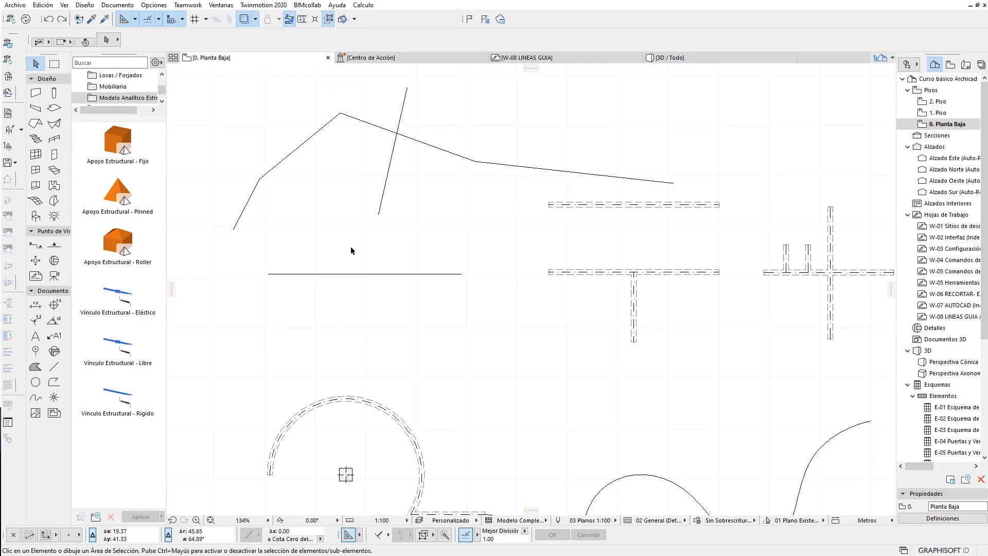
pyautogui.scroll(1, 330, 252)
pyautogui.scroll(1, 324, 256)
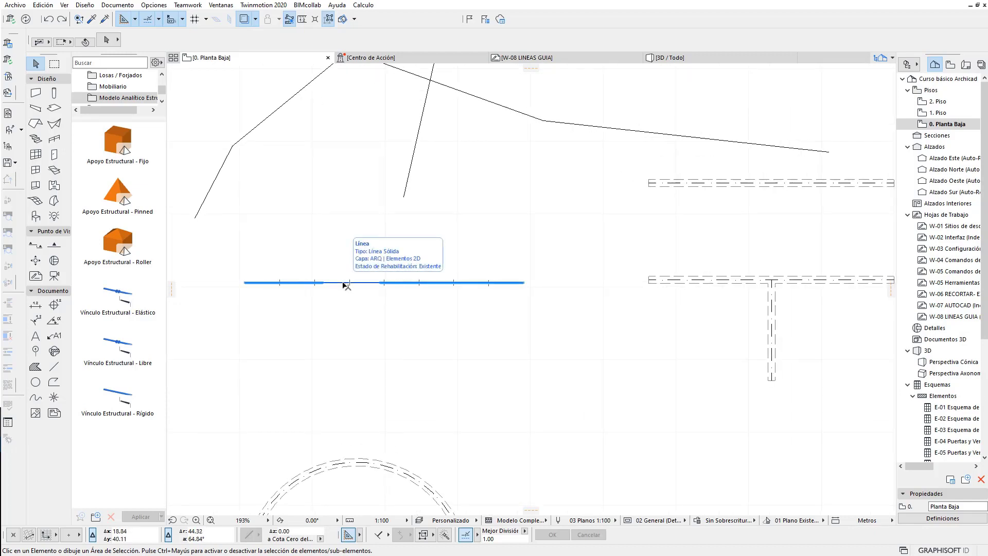
pyautogui.moveTo(345, 285); pyautogui.dragTo(546, 286, button='middle')
pyautogui.click(546, 284)
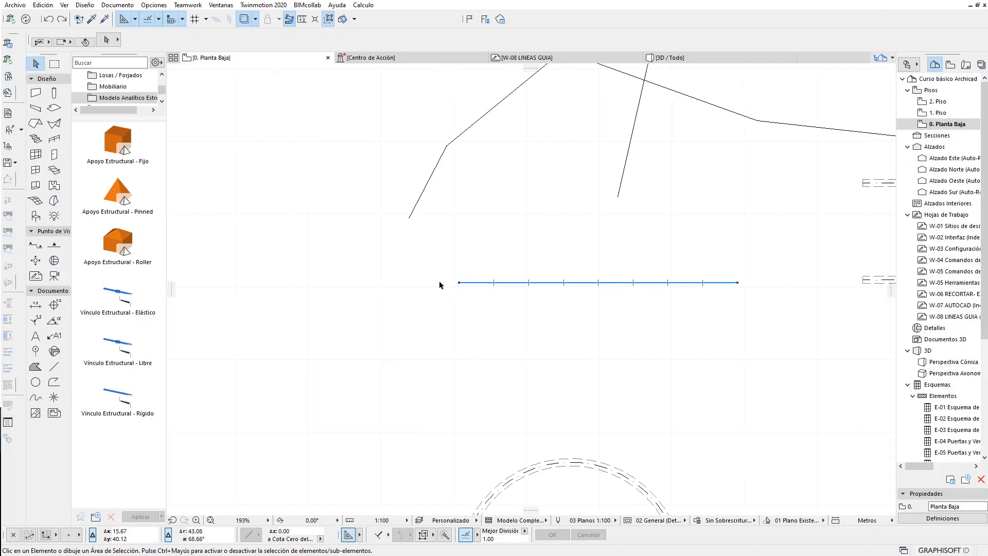
pyautogui.moveTo(459, 283); pyautogui.dragTo(385, 284)
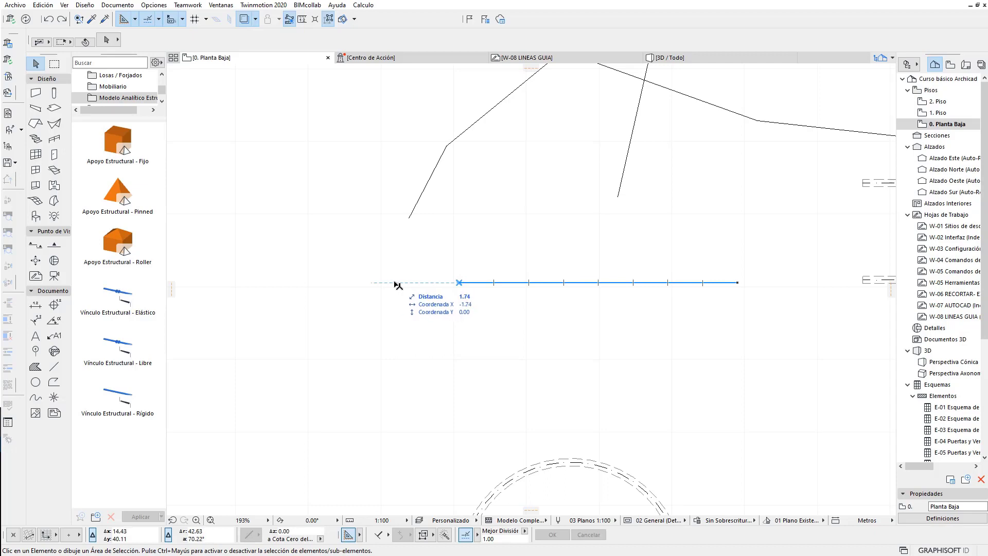
# Step: Anchor a horizontal guide line at the horizontal line's left end (Anclar Guía de Coacción)
pyautogui.rightClick(397, 283)
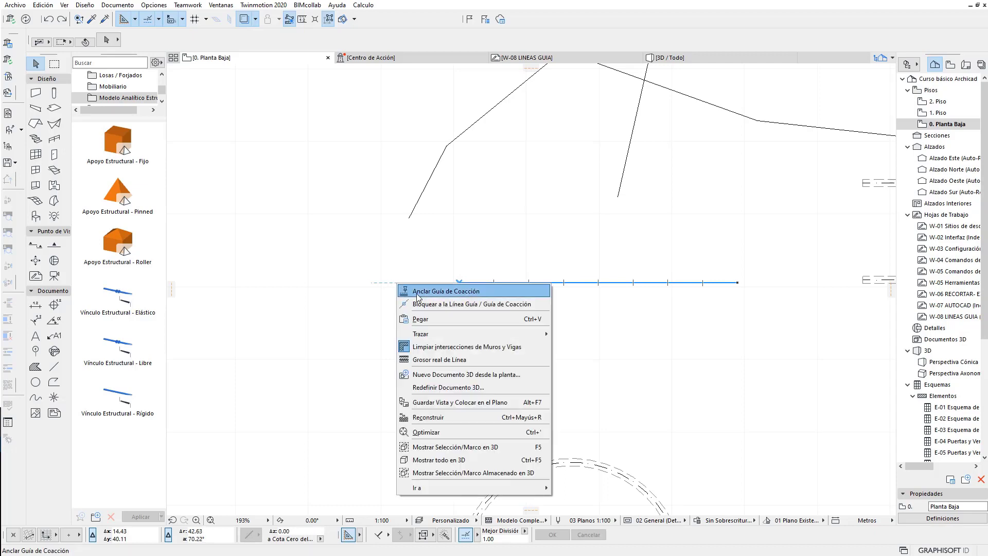
pyautogui.click(446, 292)
pyautogui.scroll(-3, 426, 302)
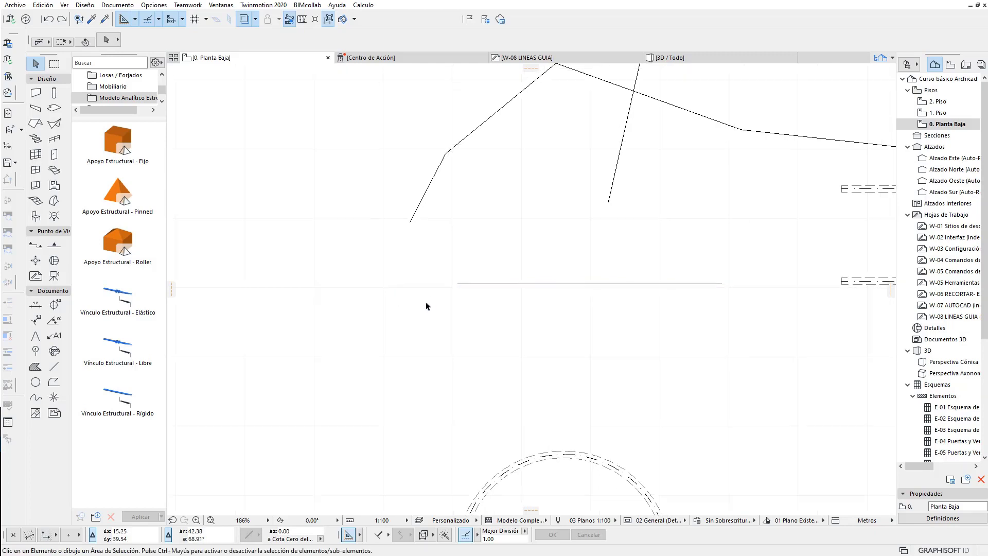
pyautogui.scroll(-3, 421, 317)
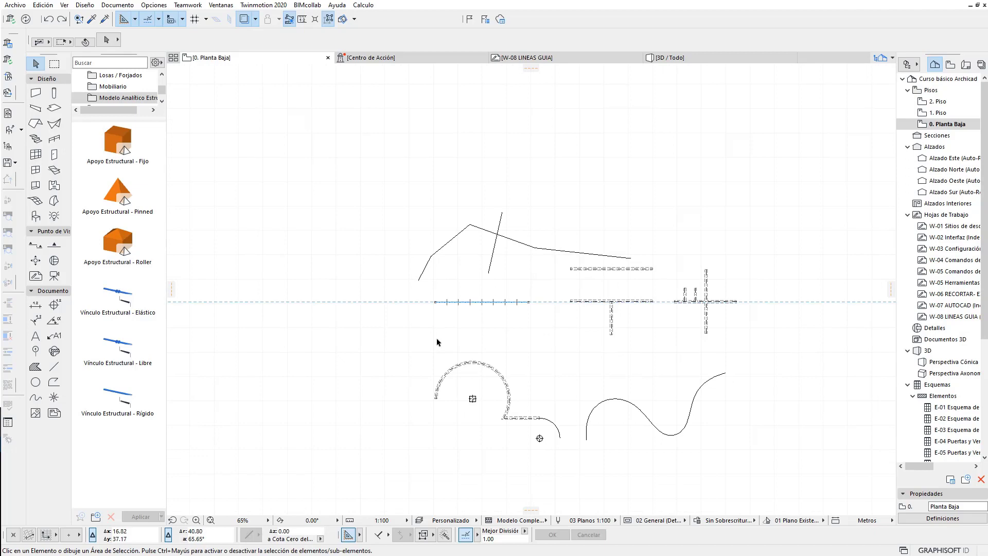
pyautogui.moveTo(436, 340); pyautogui.dragTo(397, 252, button='middle')
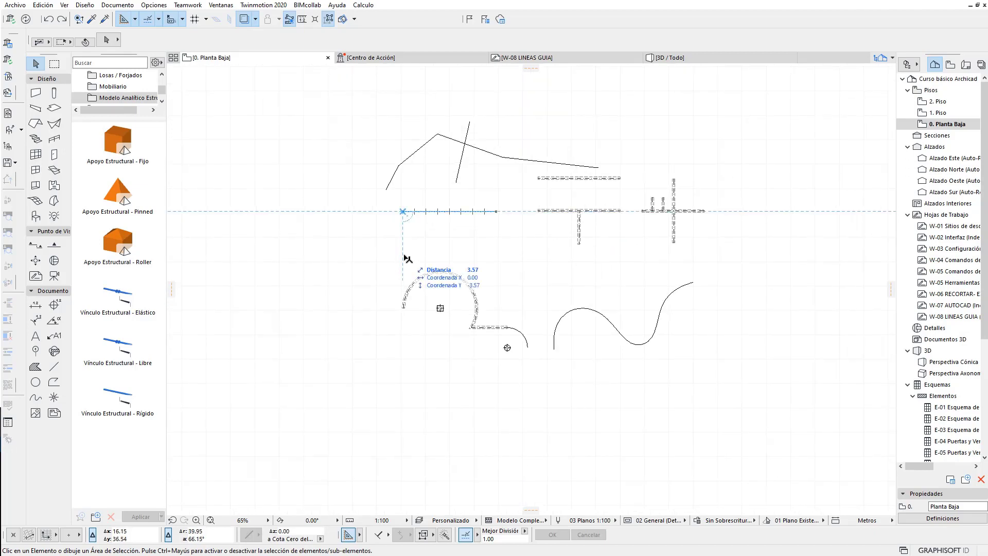
# Step: Anchor a vertical guide line through the same endpoint and recentre the drawing
pyautogui.rightClick(405, 255)
pyautogui.click(425, 264)
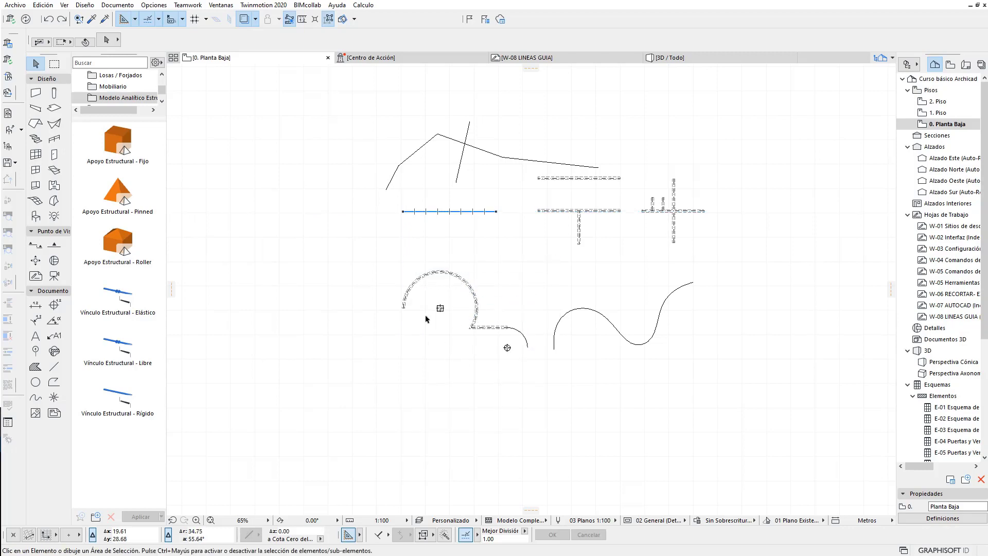
pyautogui.scroll(-1, 404, 239)
pyautogui.scroll(-4, 411, 245)
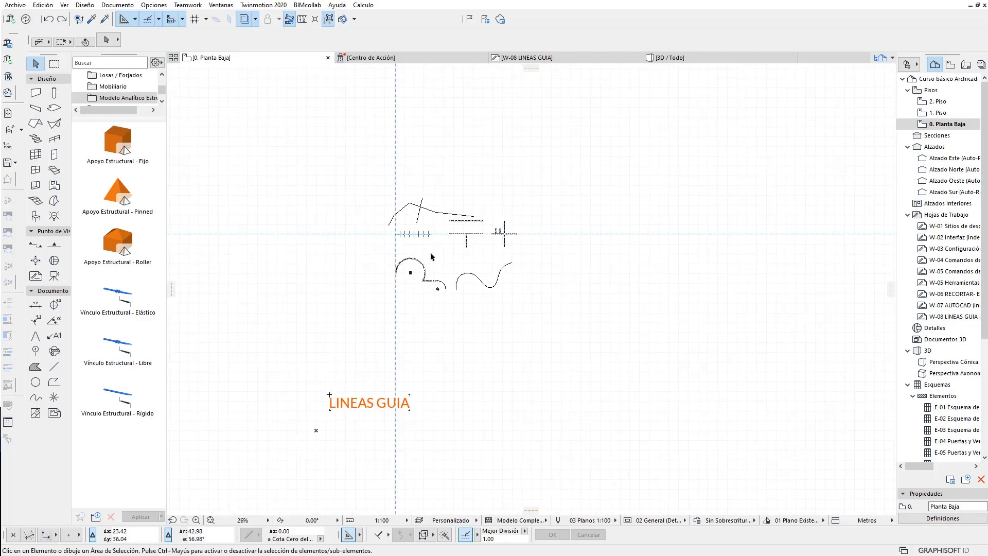
pyautogui.scroll(-3, 432, 260)
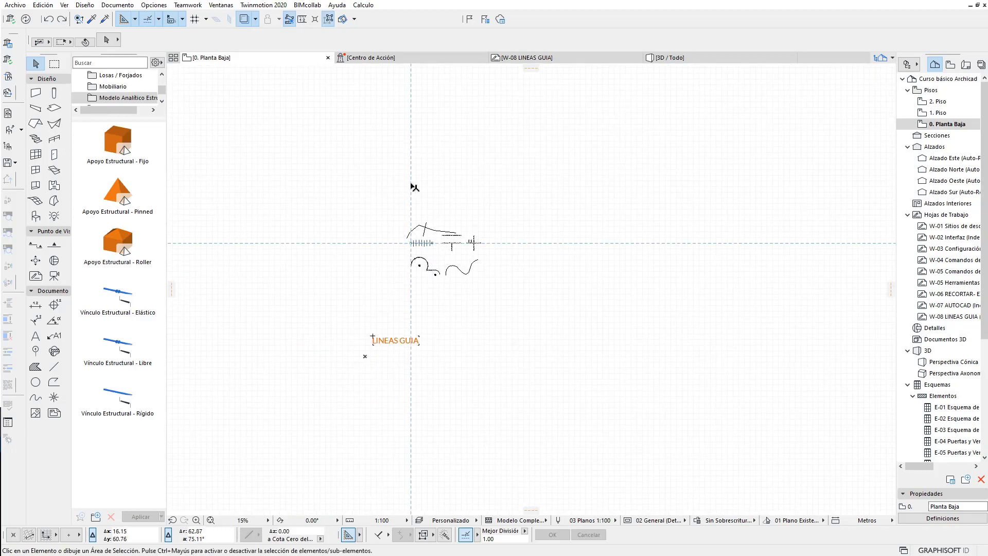
pyautogui.scroll(5, 416, 252)
pyautogui.scroll(1, 418, 241)
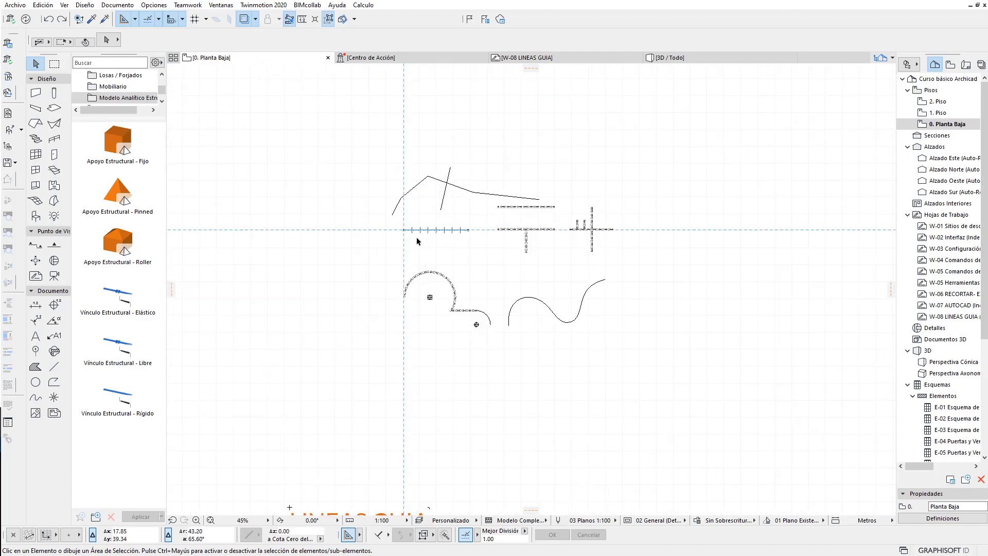
pyautogui.moveTo(494, 264)
pyautogui.mouseDown(button='middle')
pyautogui.moveTo(633, 260)
pyautogui.moveTo(228, 305)
pyautogui.mouseUp(button='middle')
pyautogui.moveTo(470, 304); pyautogui.dragTo(514, 293, button='middle')
pyautogui.scroll(1, 488, 262)
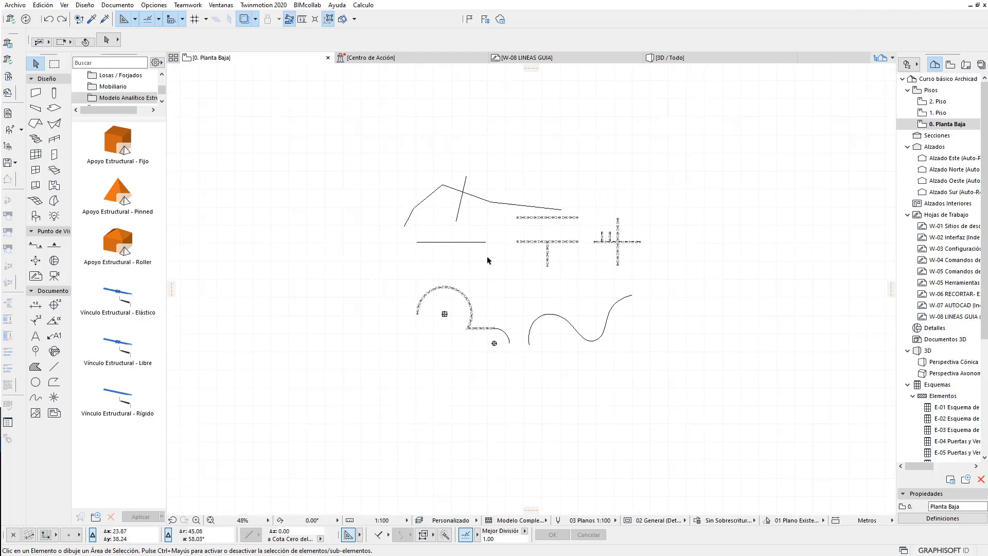
pyautogui.scroll(1, 488, 262)
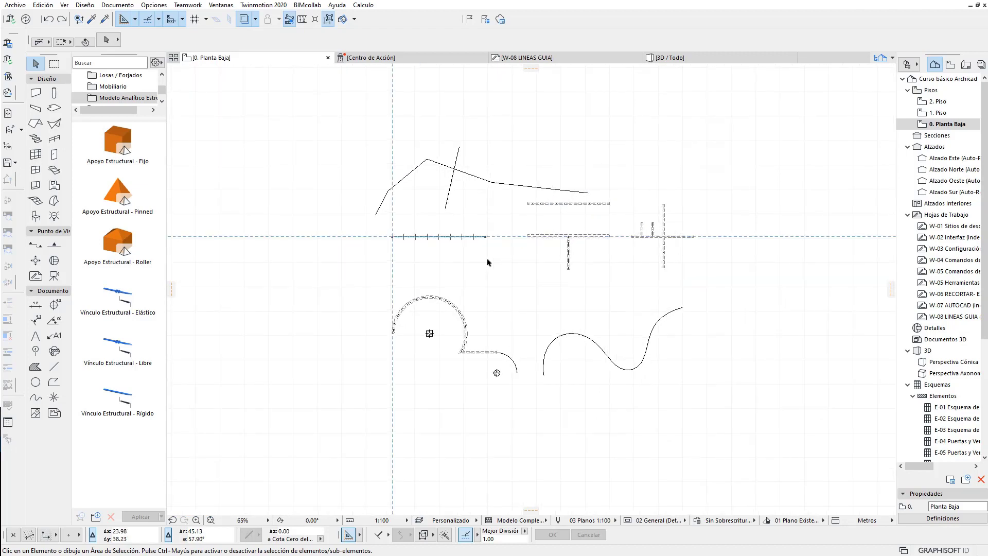
# Step: Draw a 13.83 m vertical beam along the vertical guide, from above the line to below the arc
pyautogui.click(35, 107)
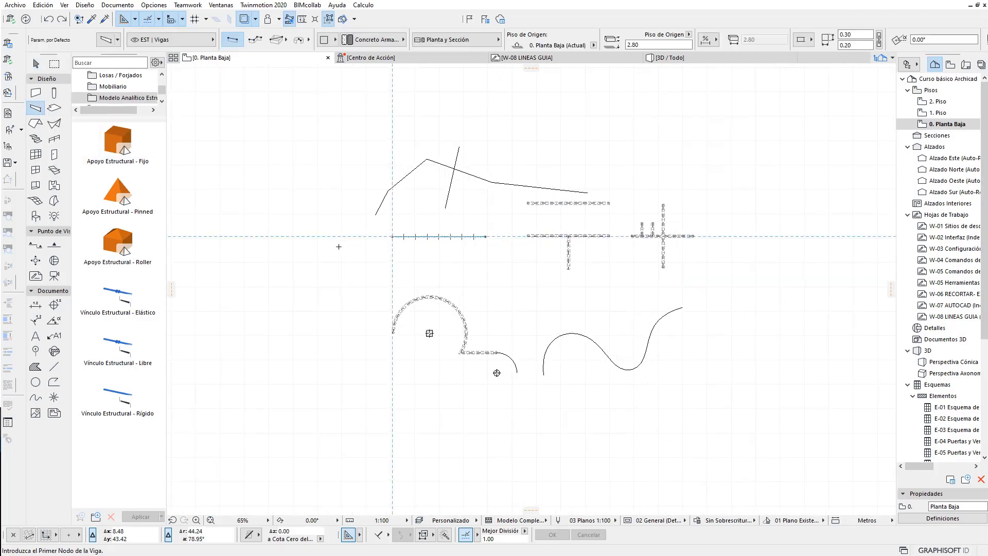
pyautogui.scroll(1, 375, 251)
pyautogui.scroll(1, 380, 250)
pyautogui.moveTo(397, 247); pyautogui.dragTo(411, 247, button='middle')
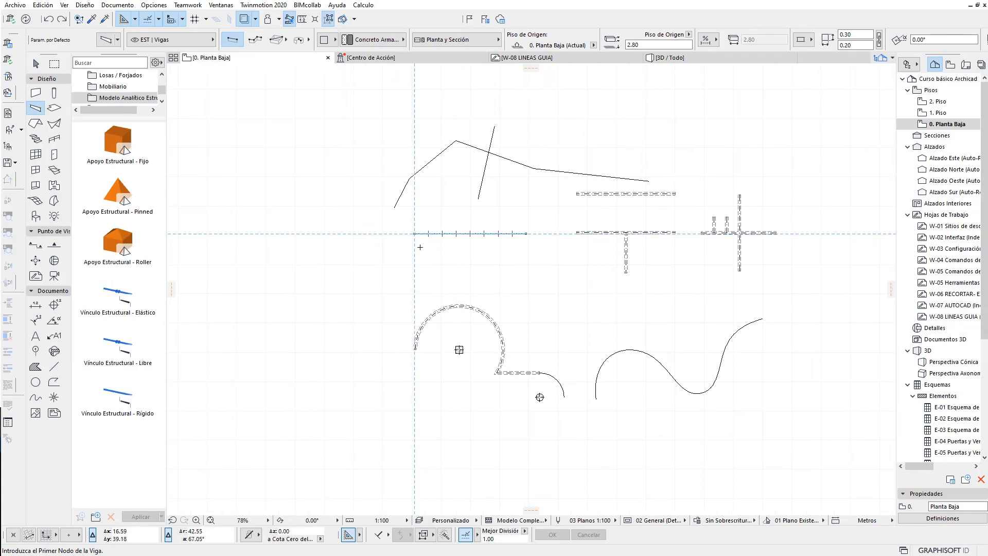
pyautogui.click(415, 197)
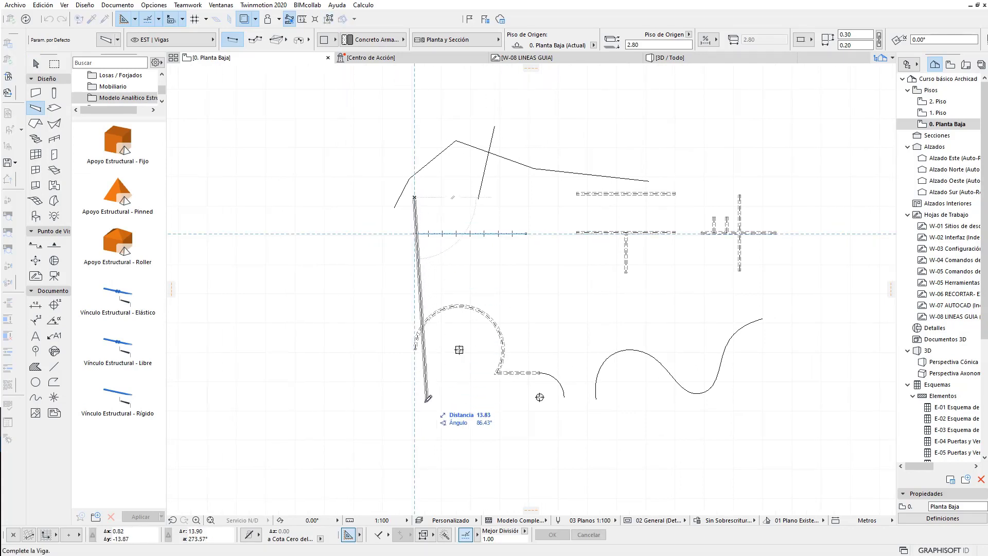
pyautogui.click(419, 405)
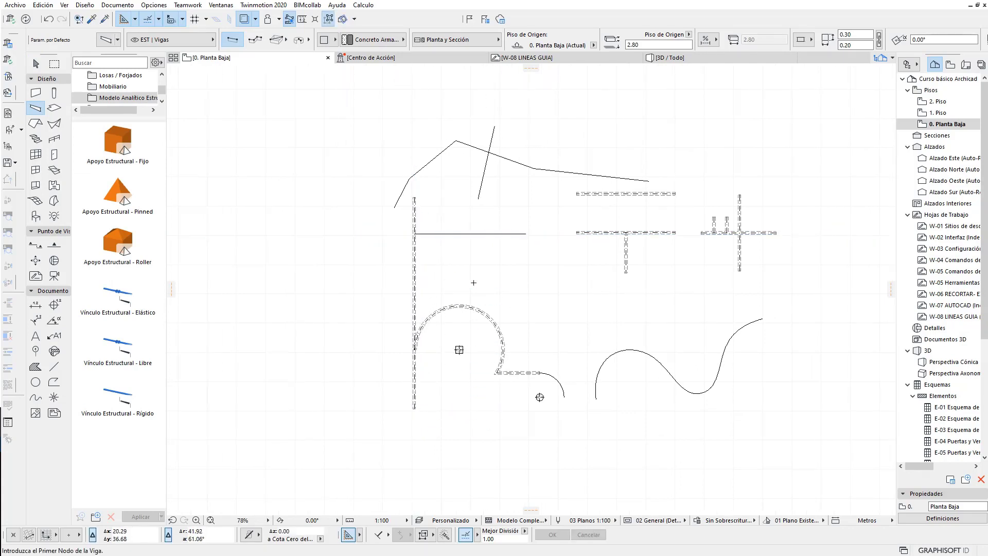
pyautogui.scroll(-3, 471, 286)
pyautogui.scroll(4, 477, 257)
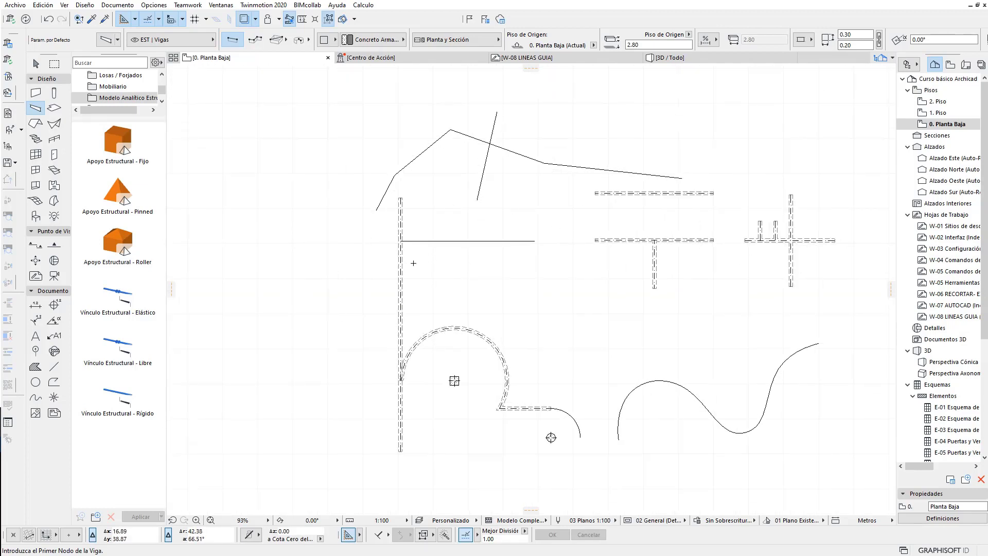
pyautogui.moveTo(550, 438); pyautogui.dragTo(507, 436, button='middle')
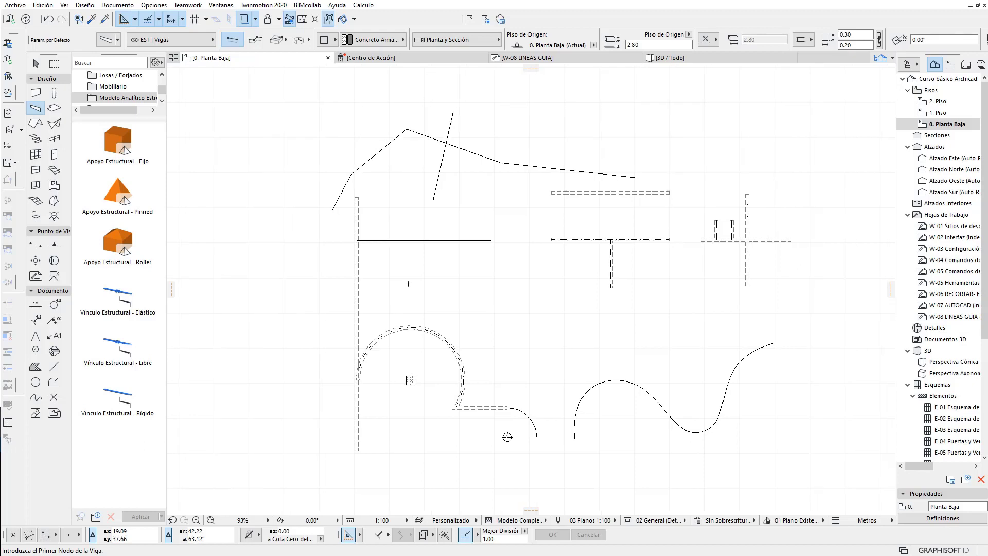
pyautogui.click(35, 63)
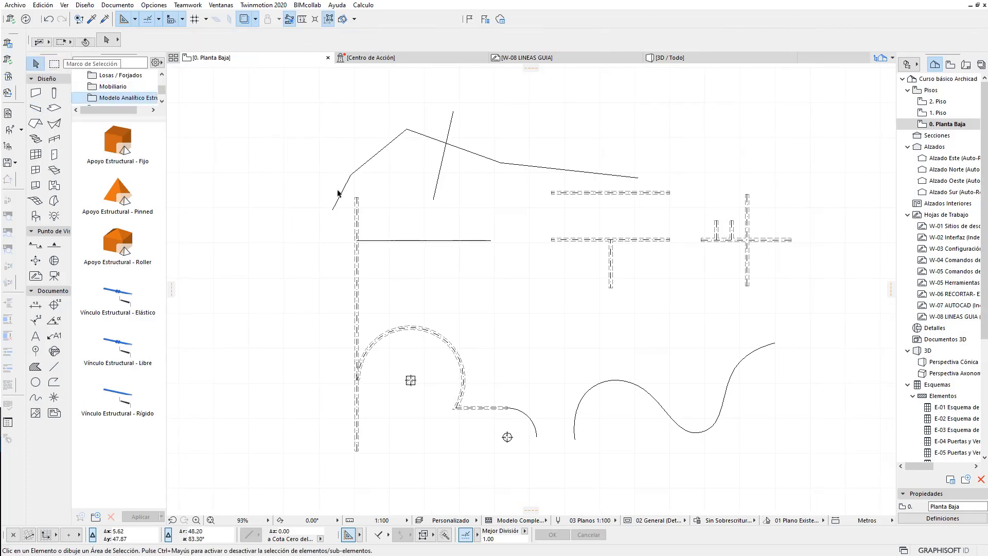
pyautogui.moveTo(404, 250)
pyautogui.mouseDown(button='middle')
pyautogui.moveTo(374, 206)
pyautogui.moveTo(386, 282)
pyautogui.mouseUp(button='middle')
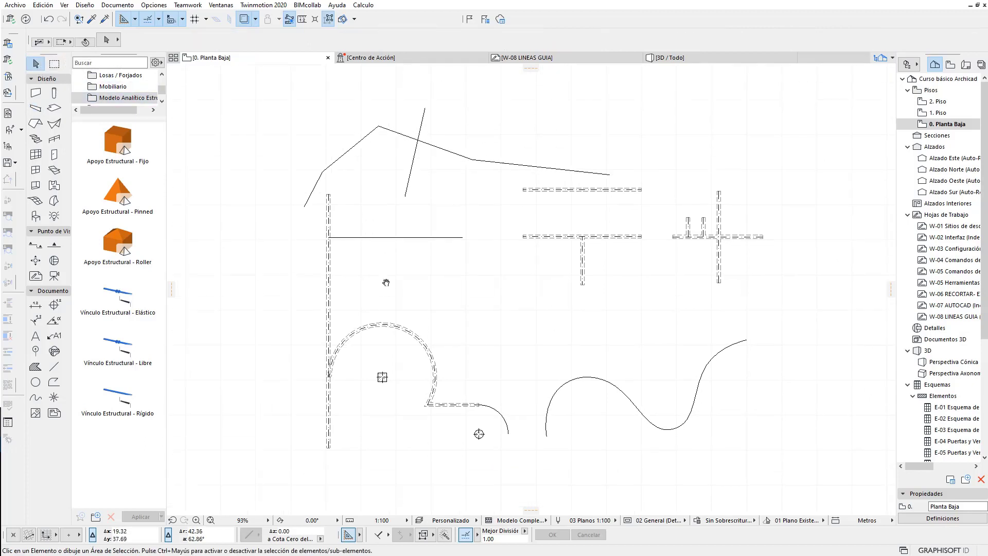
pyautogui.scroll(2, 365, 207)
pyautogui.scroll(2, 324, 187)
pyautogui.scroll(1, 376, 218)
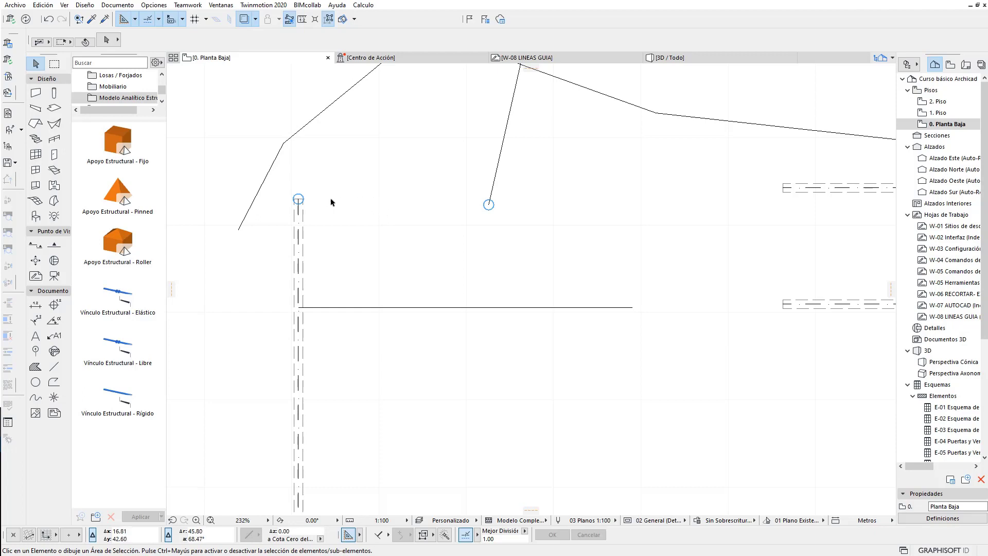
pyautogui.scroll(-2, 379, 201)
pyautogui.scroll(5, 376, 200)
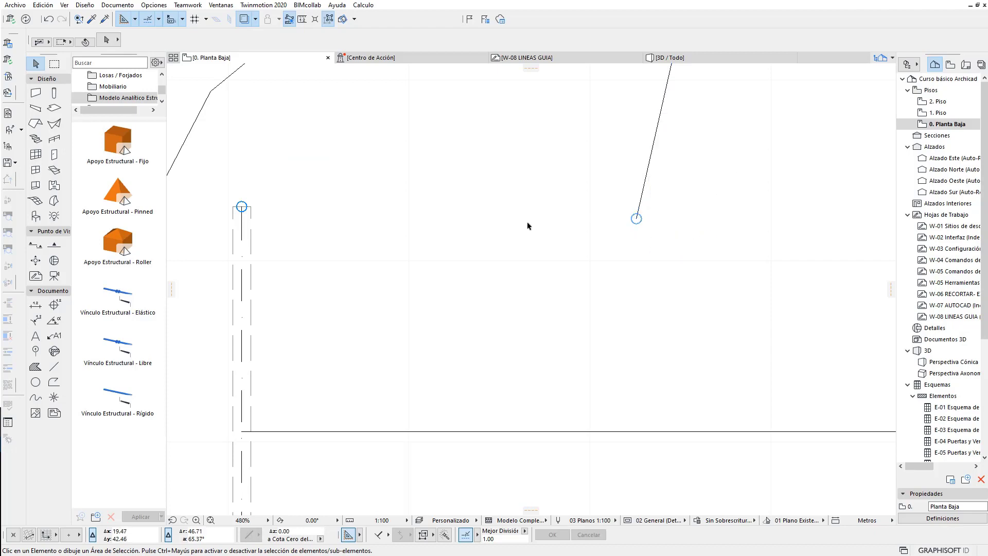
pyautogui.scroll(2, 328, 217)
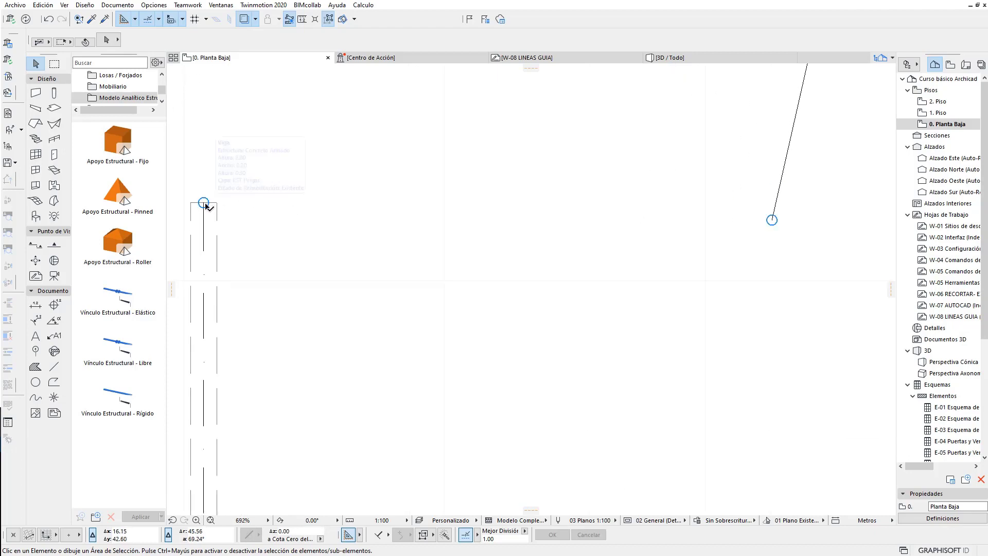
pyautogui.scroll(-2, 367, 246)
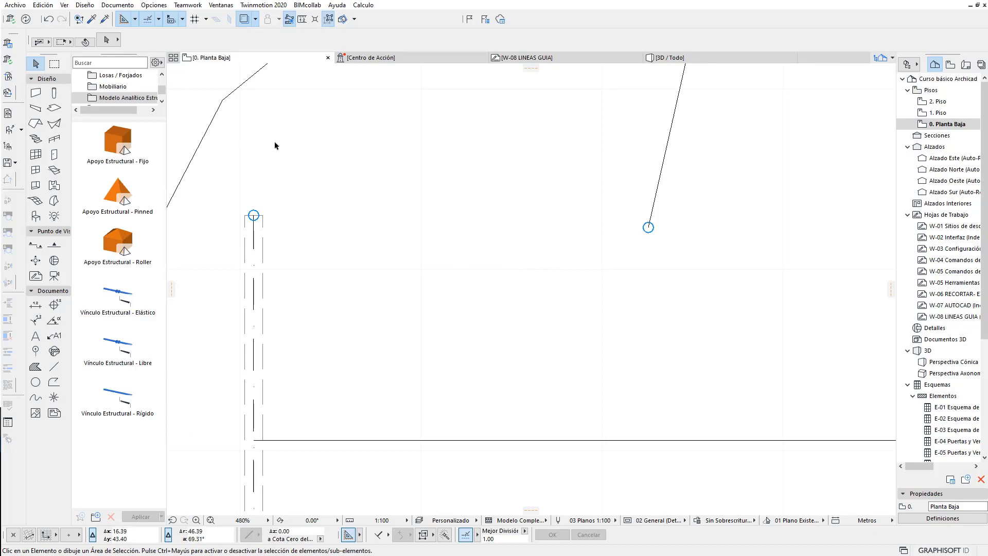
pyautogui.click(157, 7)
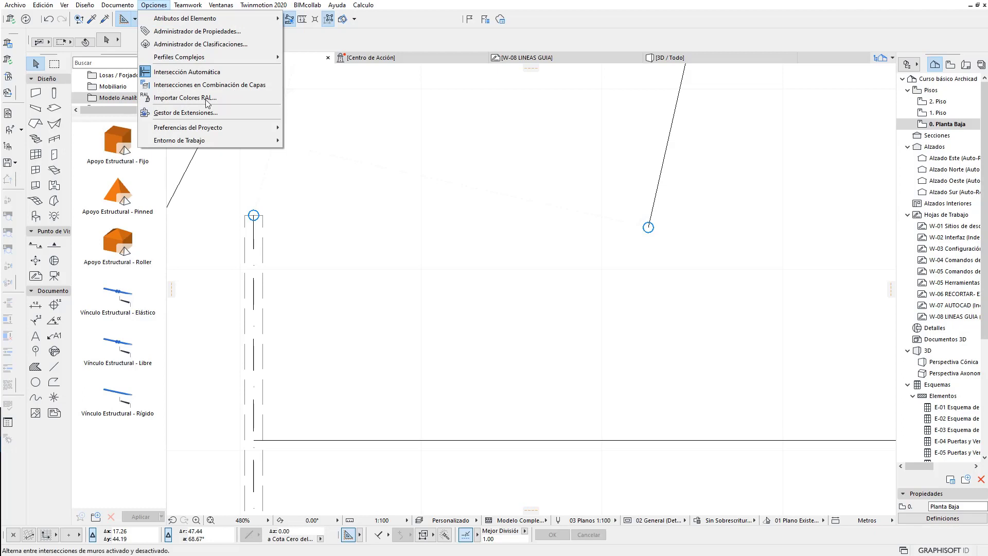
pyautogui.moveTo(179, 140)
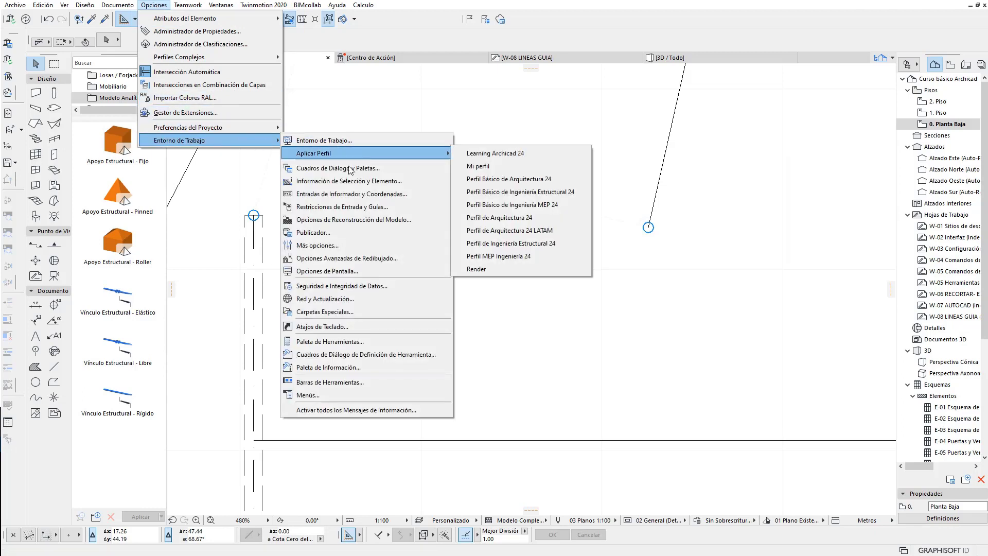
pyautogui.click(357, 208)
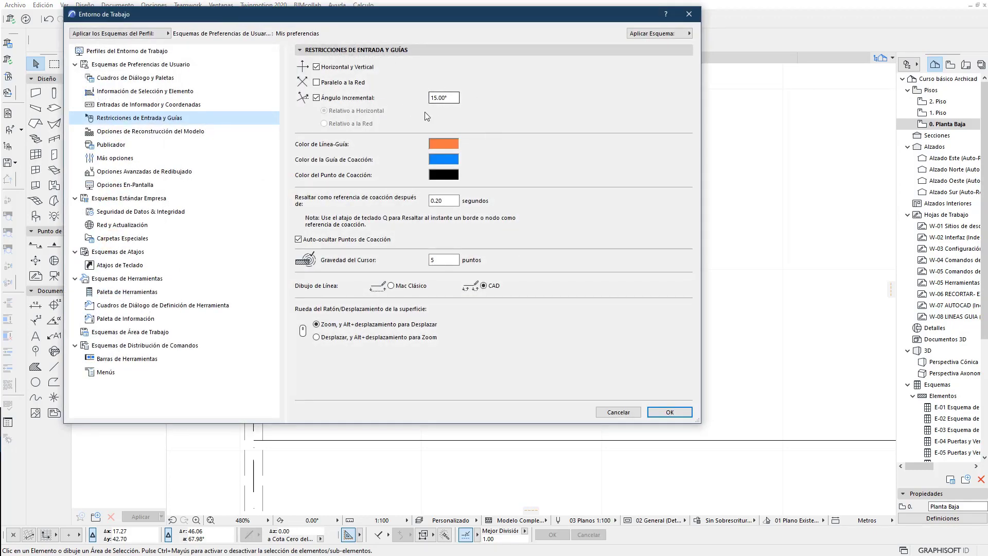
pyautogui.click(669, 411)
# Step: Trace a guide from the beam's top end and set Special Snap to Mitad (2 divisions)
pyautogui.scroll(-2, 525, 320)
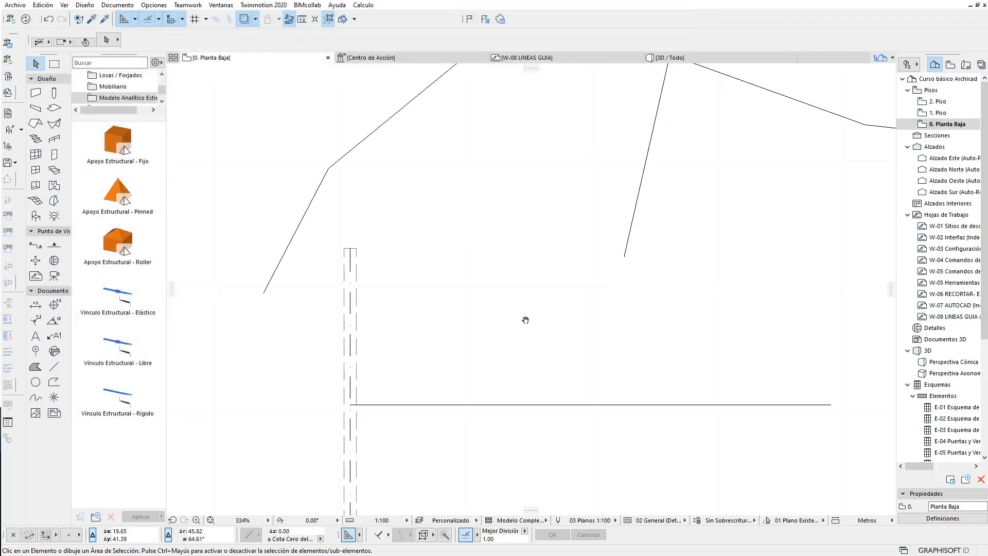
pyautogui.moveTo(525, 320); pyautogui.dragTo(522, 253, button='middle')
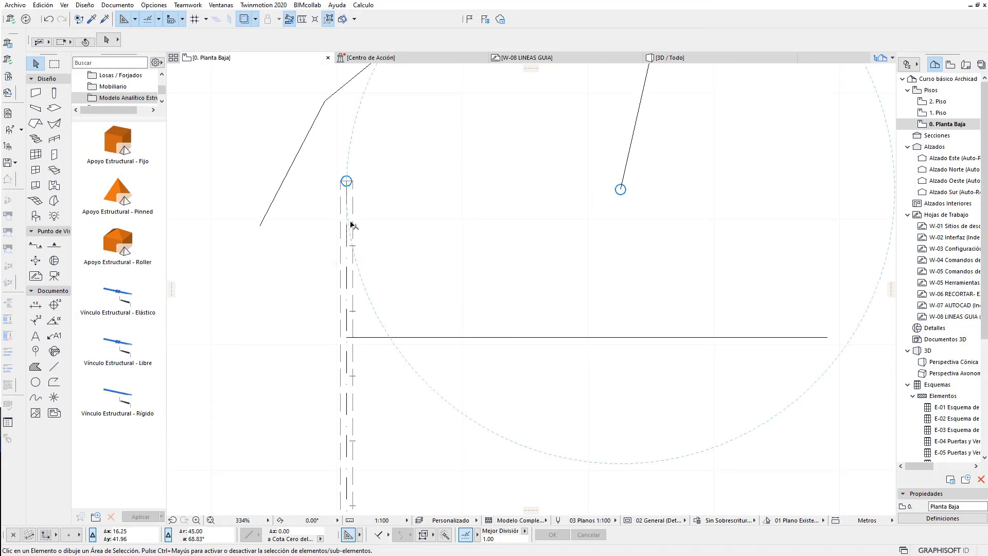
pyautogui.scroll(2, 473, 231)
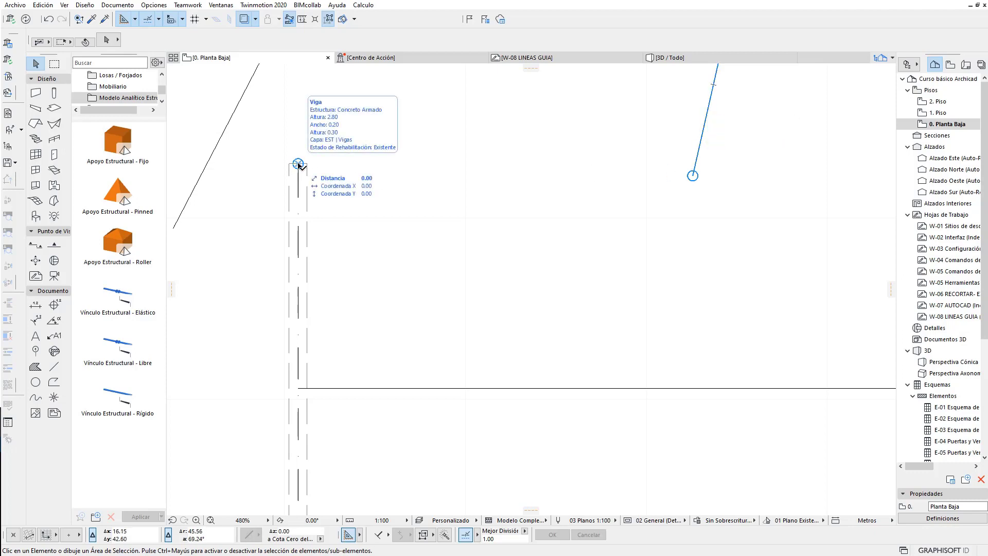
pyautogui.moveTo(300, 165); pyautogui.dragTo(695, 163)
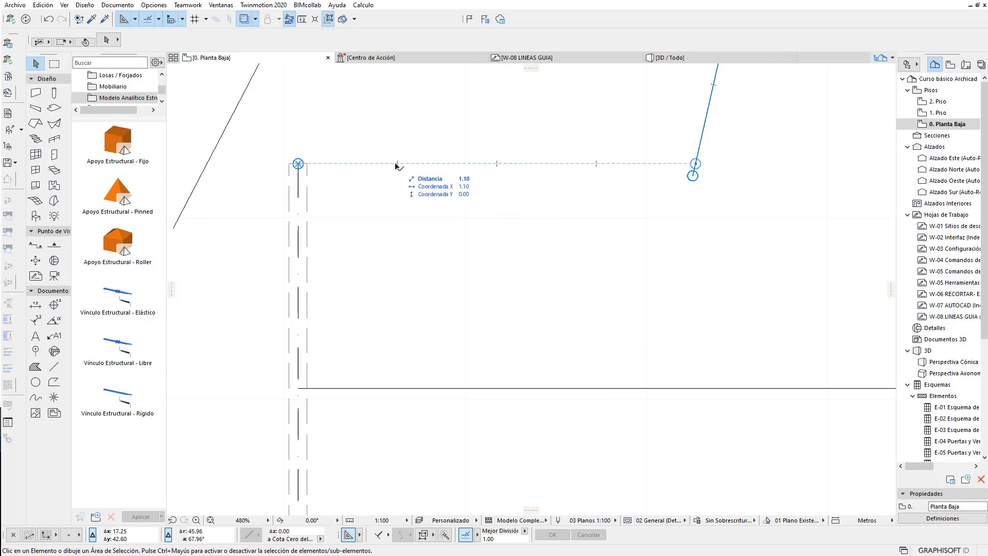
pyautogui.click(158, 19)
pyautogui.click(170, 63)
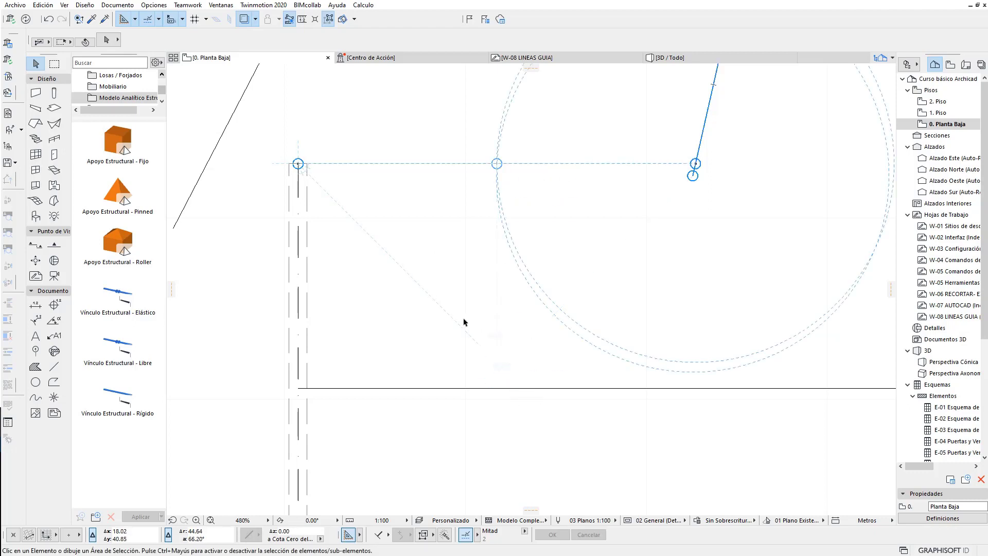
pyautogui.moveTo(524, 324); pyautogui.dragTo(495, 342, button='middle')
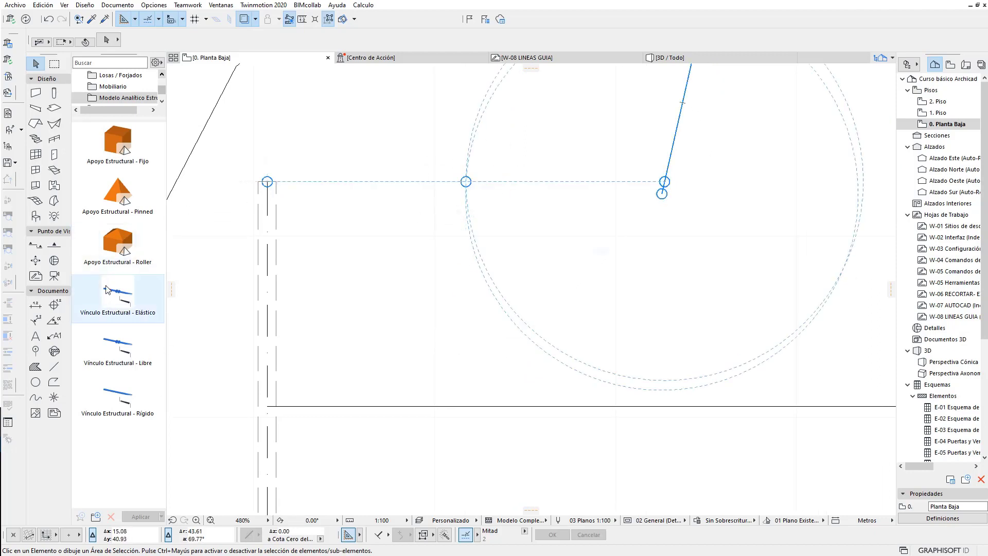
# Step: Place a round column at the midpoint snap beside the beam's top end, then zoom out
pyautogui.click(54, 94)
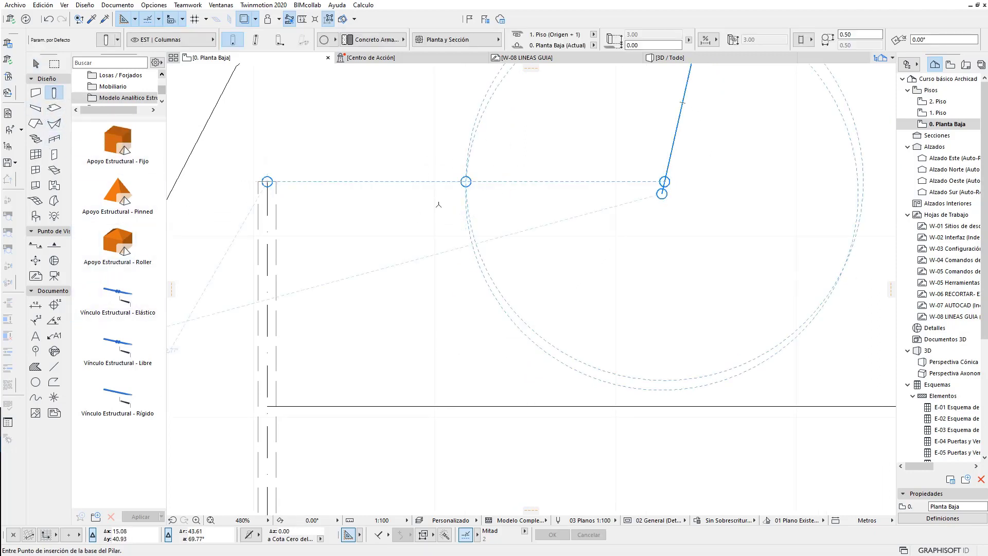
pyautogui.click(465, 182)
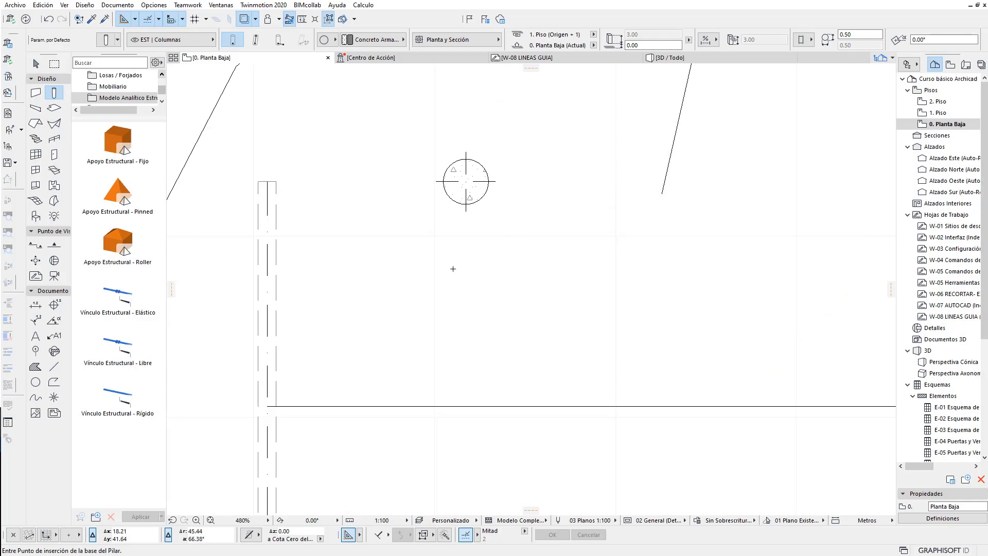
pyautogui.scroll(-2, 480, 317)
pyautogui.moveTo(532, 308); pyautogui.dragTo(510, 281, button='middle')
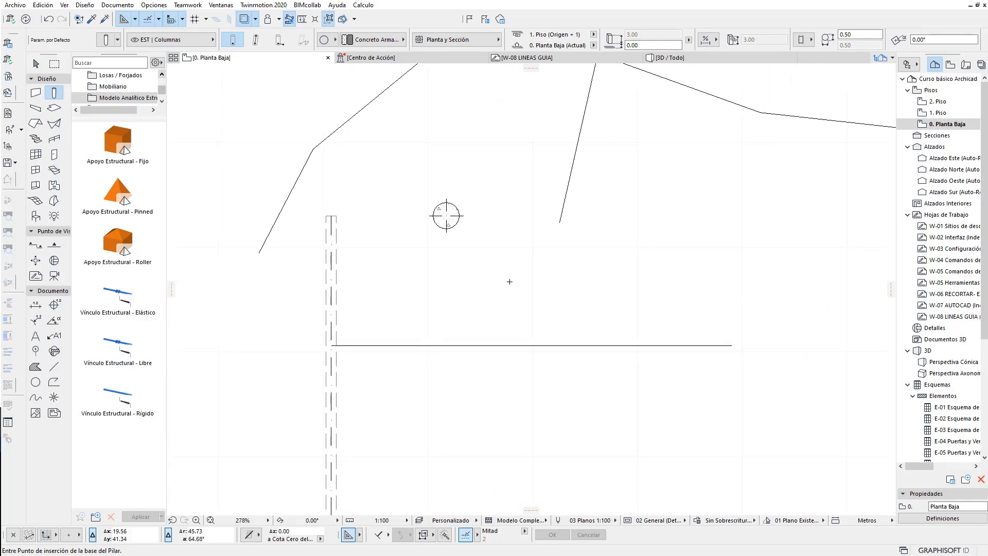
pyautogui.moveTo(488, 259); pyautogui.dragTo(465, 331, button='middle')
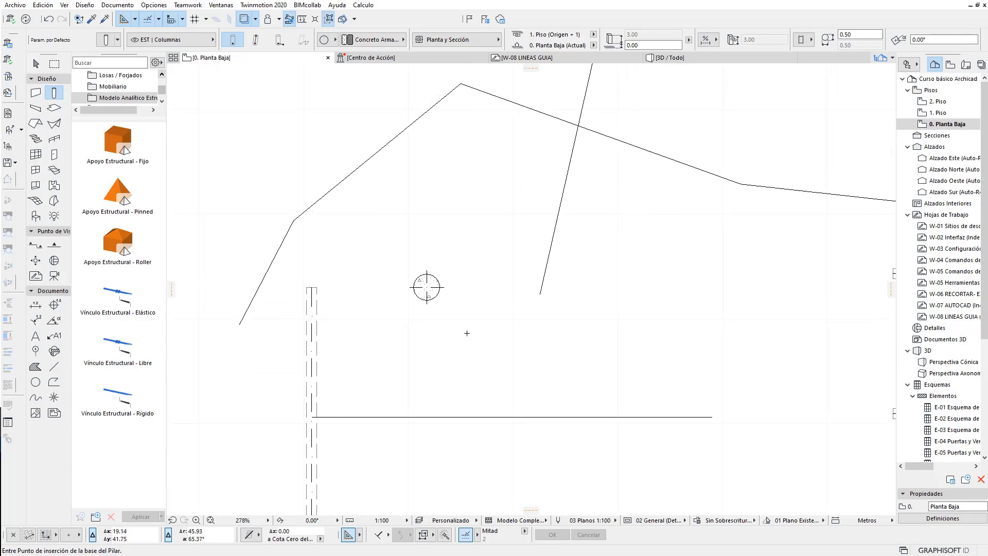
pyautogui.scroll(-2, 459, 336)
pyautogui.moveTo(426, 277); pyautogui.dragTo(431, 289, button='middle')
pyautogui.keyDown('ctrl'); pyautogui.scroll(-3, 424, 279); pyautogui.keyUp('ctrl')
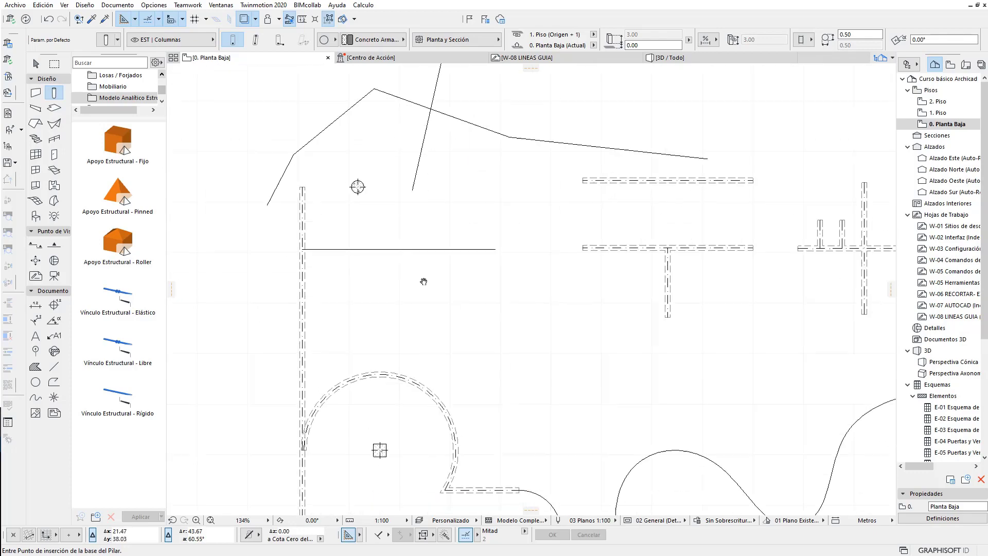
pyautogui.keyDown('ctrl'); pyautogui.scroll(-3, 419, 276); pyautogui.keyUp('ctrl')
pyautogui.scroll(-1, 442, 288)
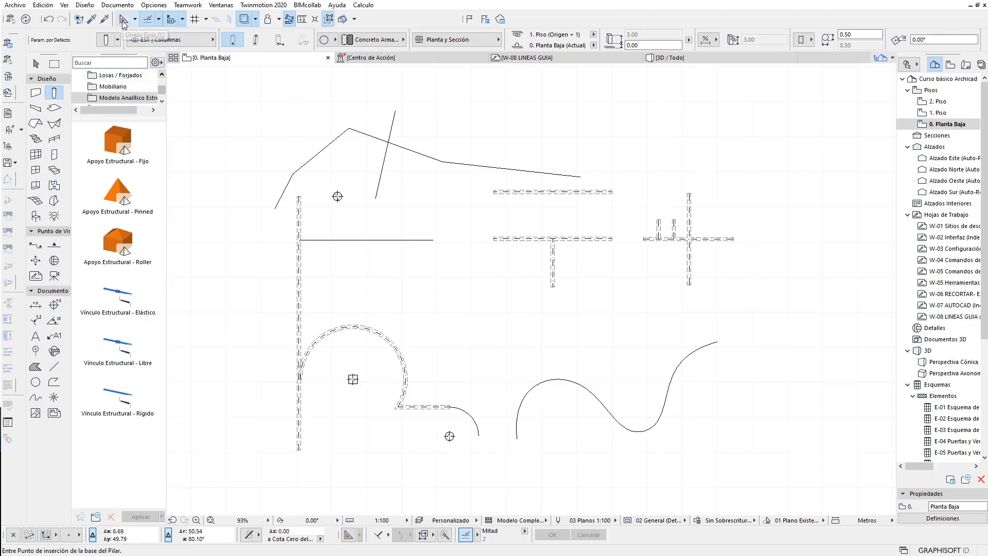
# Step: Switch on Líneas Guía, briefly opening and closing the view options
pyautogui.click(123, 22)
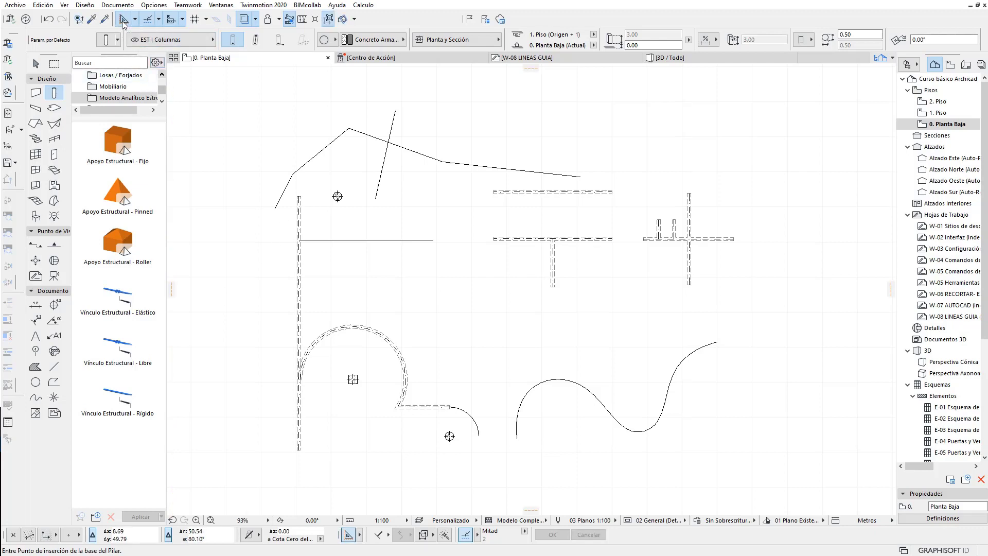
pyautogui.click(64, 5)
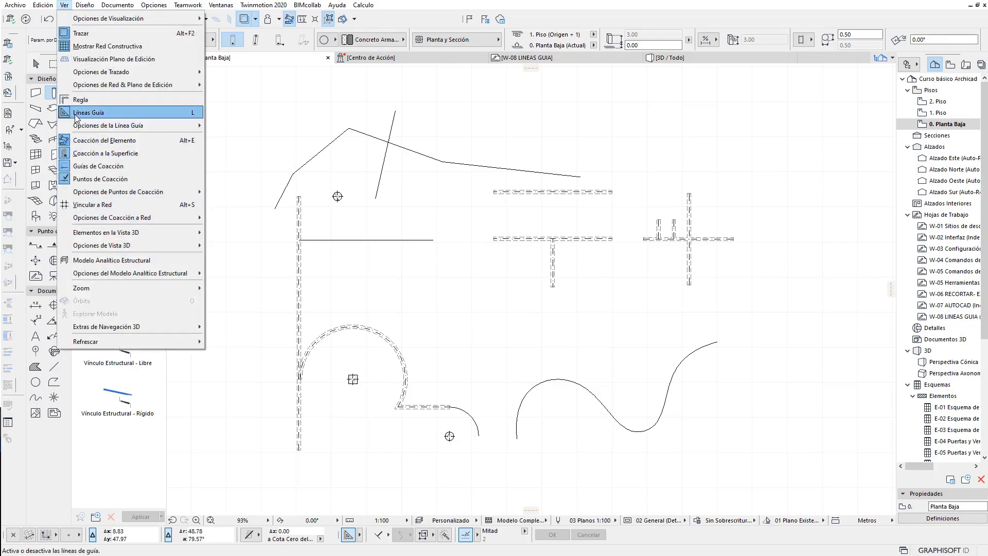
pyautogui.click(448, 8)
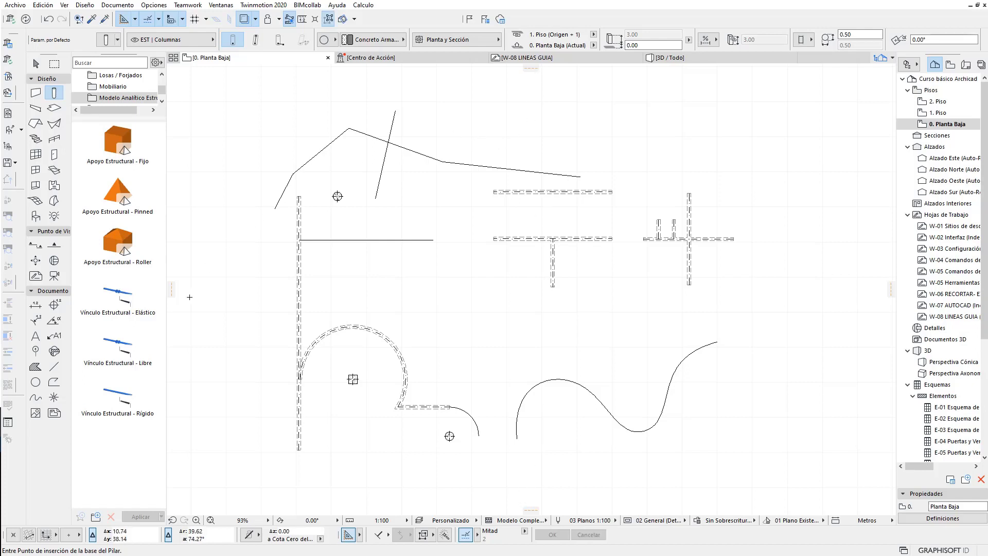
# Step: Drag a guide from the left edge onto the curved wall and place it as a full circular guide
pyautogui.click(172, 292)
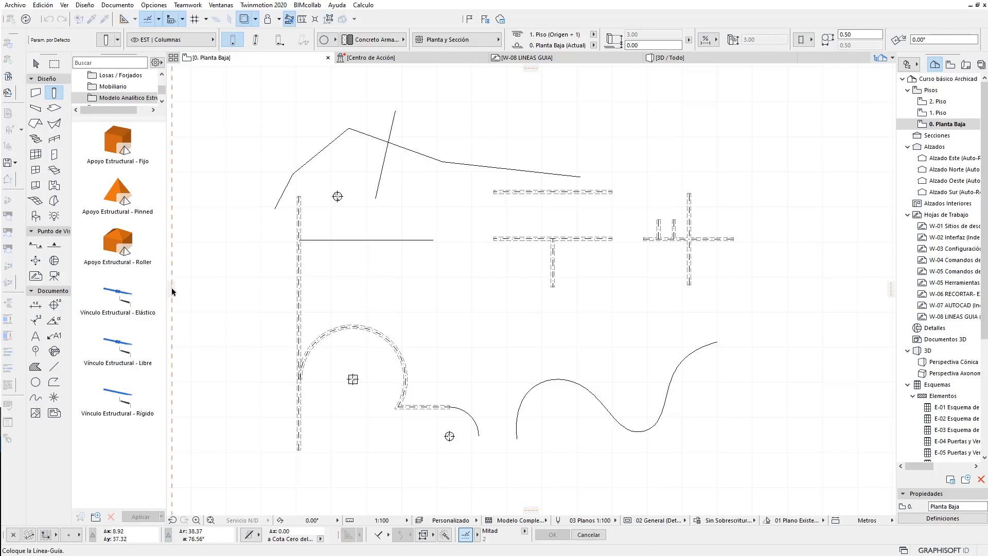
pyautogui.moveTo(173, 291); pyautogui.dragTo(306, 294)
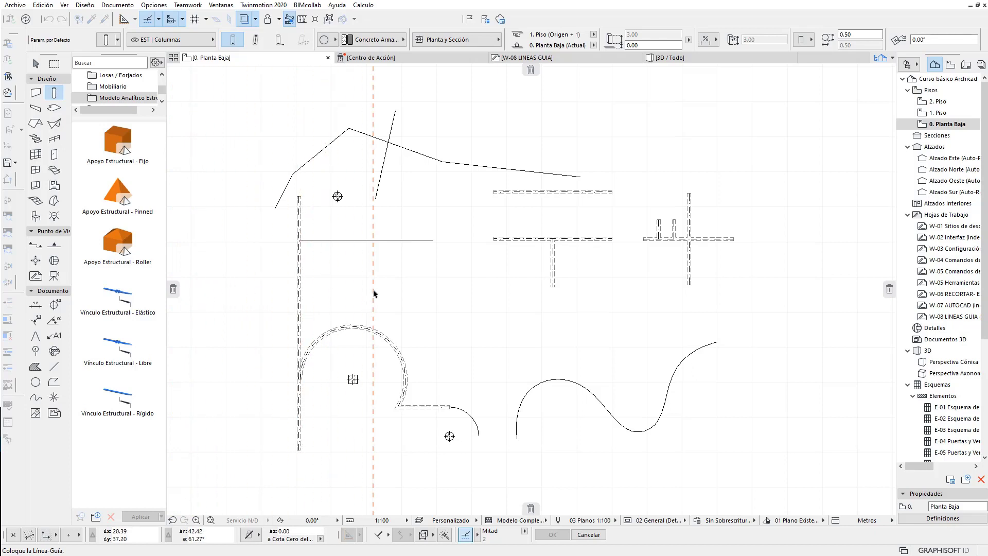
pyautogui.moveTo(374, 296); pyautogui.dragTo(298, 307)
pyautogui.moveTo(299, 309); pyautogui.dragTo(271, 294)
pyautogui.moveTo(332, 328); pyautogui.dragTo(375, 323)
pyautogui.click(300, 314)
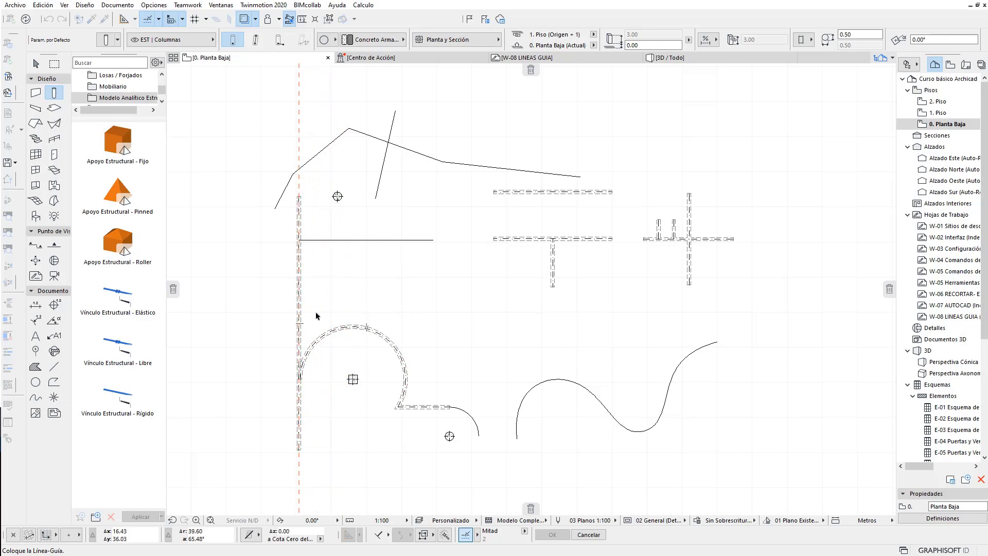
pyautogui.click(351, 328)
pyautogui.scroll(2, 411, 394)
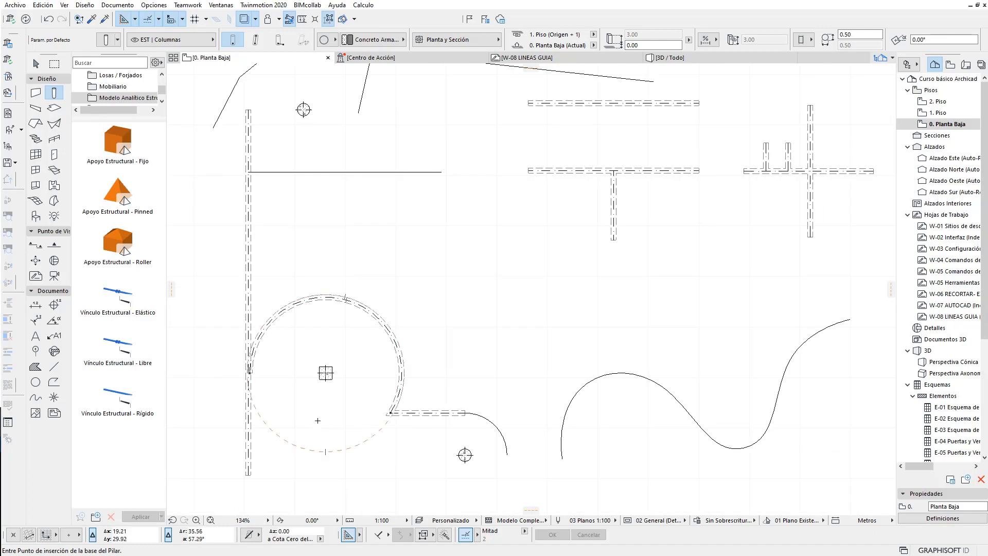
pyautogui.moveTo(318, 421); pyautogui.dragTo(393, 376, button='middle')
pyautogui.scroll(1, 392, 375)
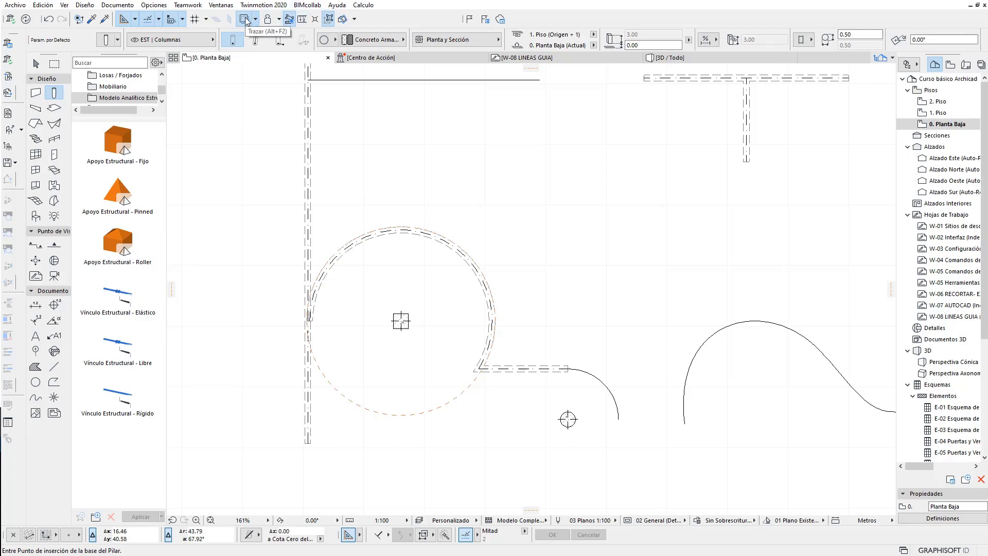
# Step: Check the 1. Piso and 2. Piso floor plans, then return to 0. Planta Baja
pyautogui.moveTo(262, 294); pyautogui.dragTo(304, 319, button='middle')
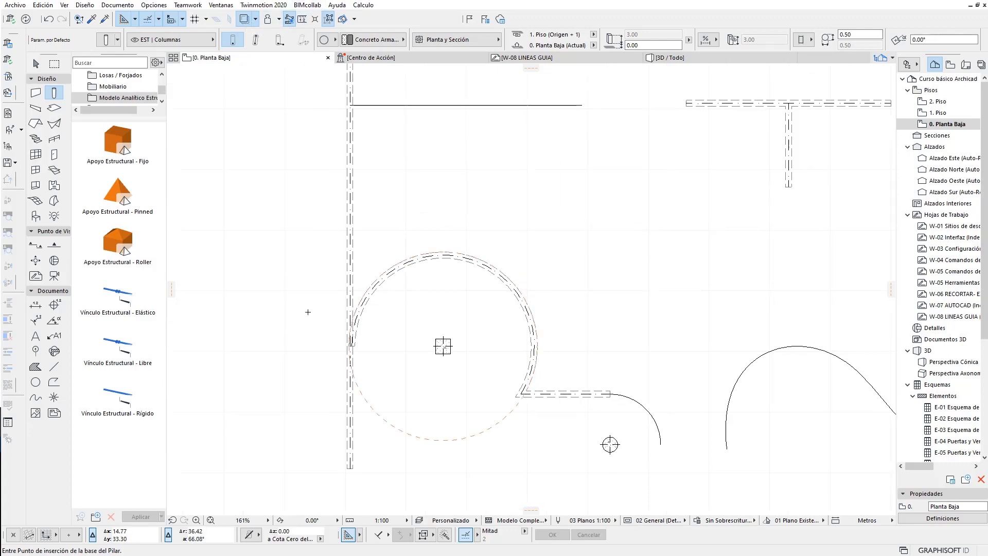
pyautogui.moveTo(371, 304); pyautogui.dragTo(259, 275, button='middle')
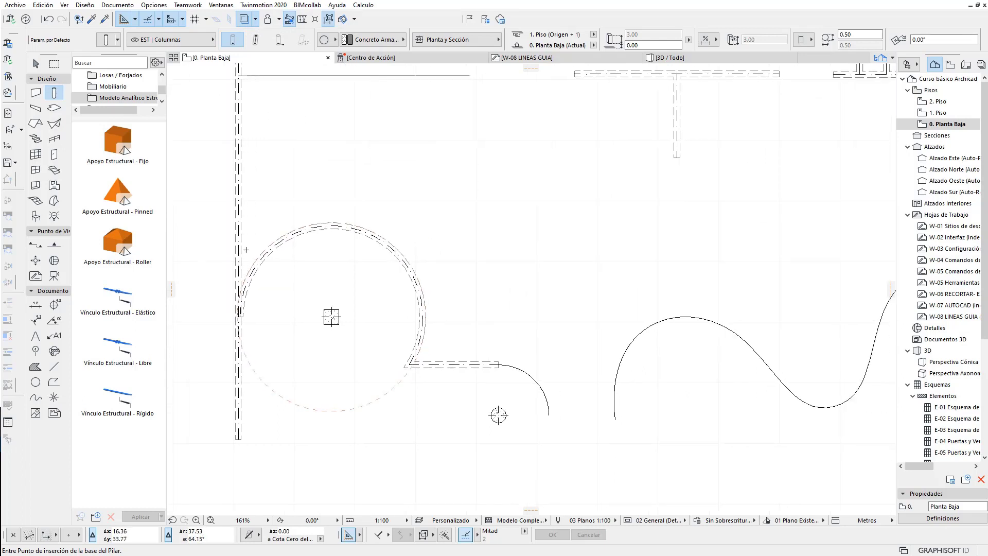
pyautogui.click(939, 113)
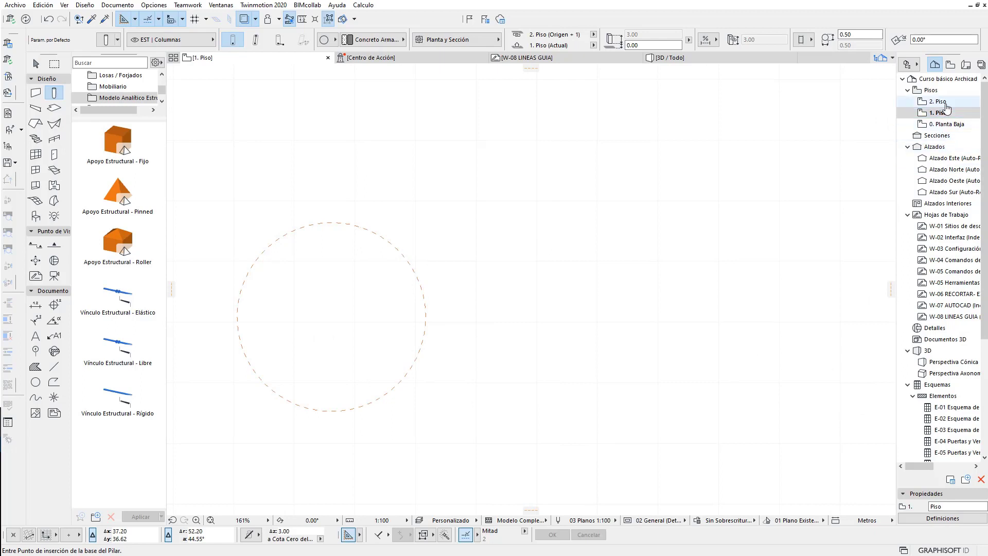
pyautogui.click(940, 102)
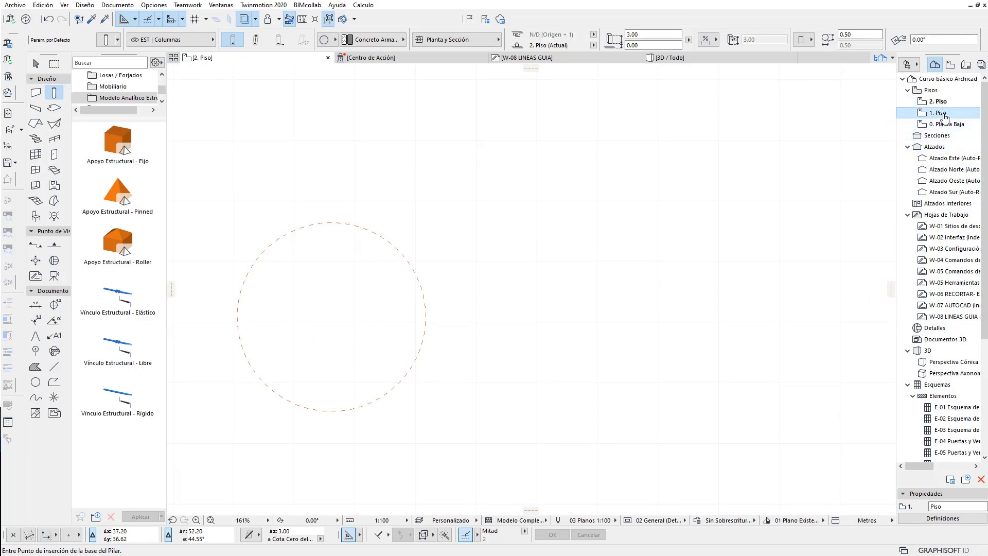
pyautogui.click(945, 124)
# Step: Add a vertical guide line on the wall and a horizontal guide line lower in the plan
pyautogui.moveTo(479, 324); pyautogui.dragTo(517, 306, button='middle')
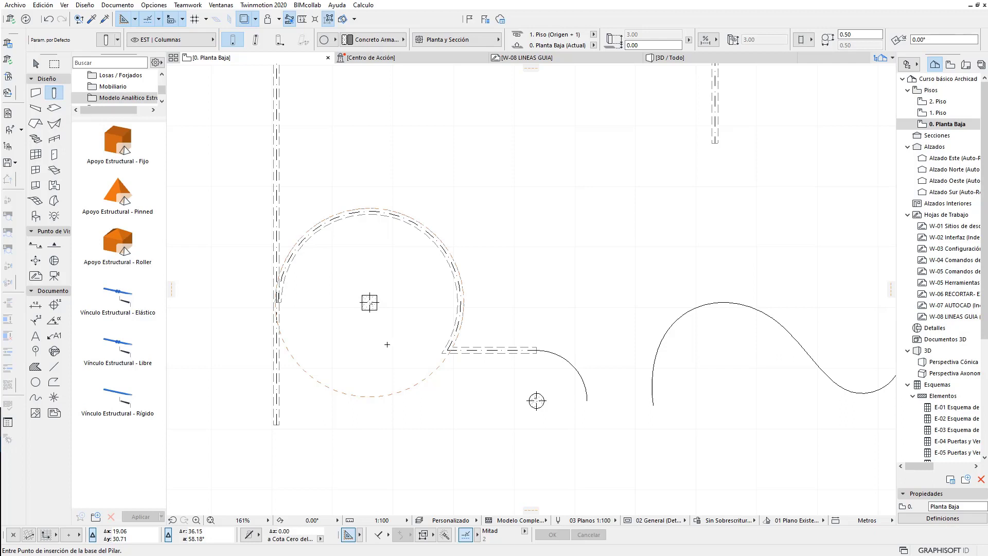
pyautogui.moveTo(394, 368); pyautogui.dragTo(400, 334, button='middle')
pyautogui.scroll(2, 401, 329)
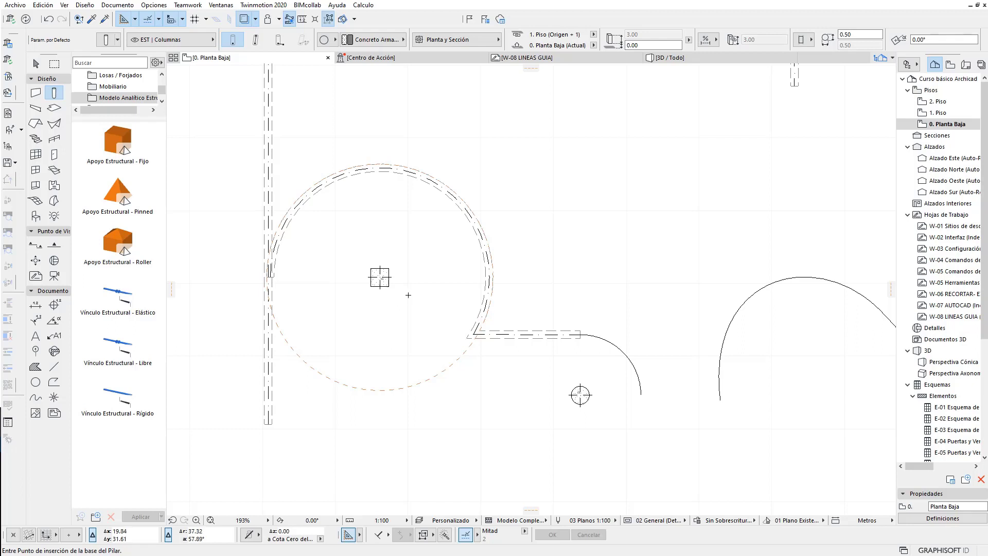
pyautogui.scroll(-2, 327, 193)
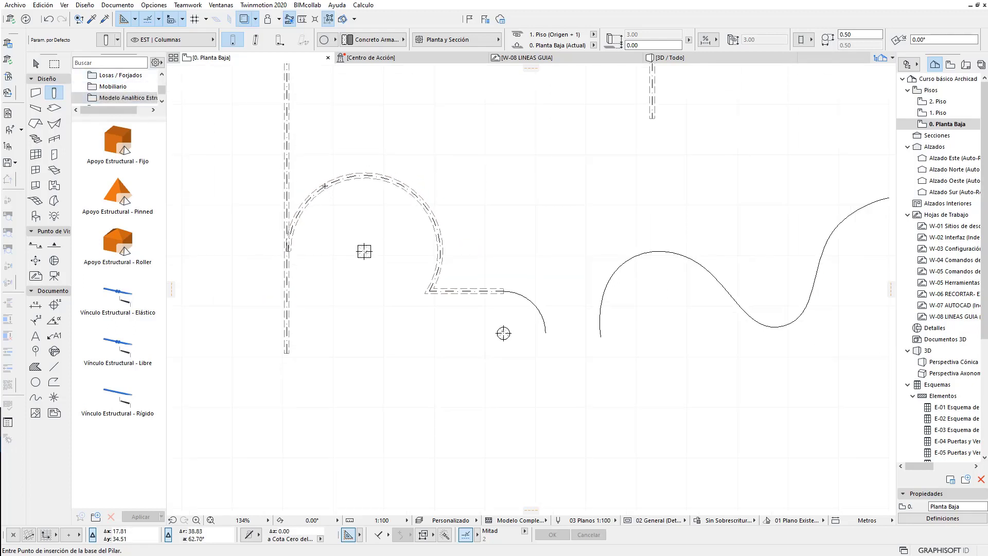
pyautogui.moveTo(172, 289); pyautogui.dragTo(230, 295)
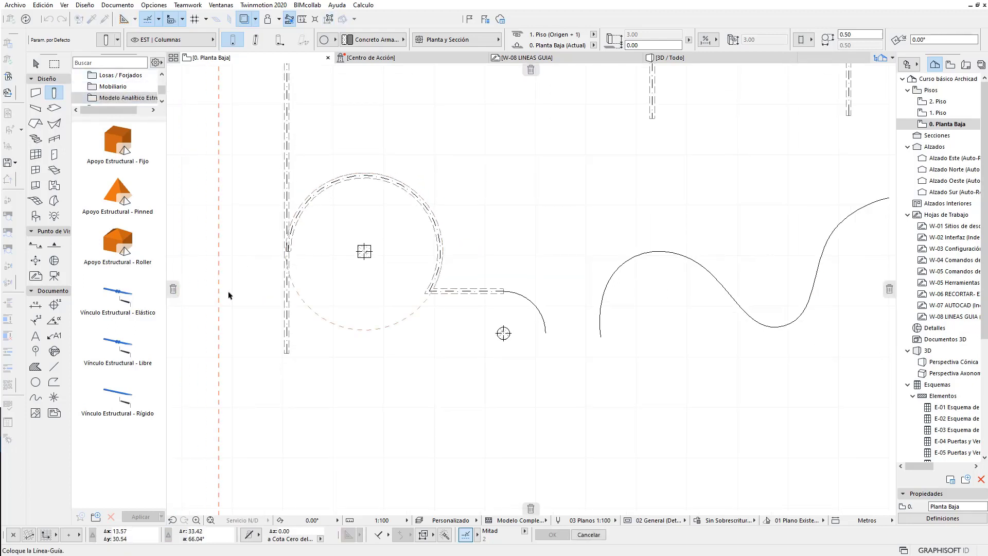
pyautogui.click(288, 354)
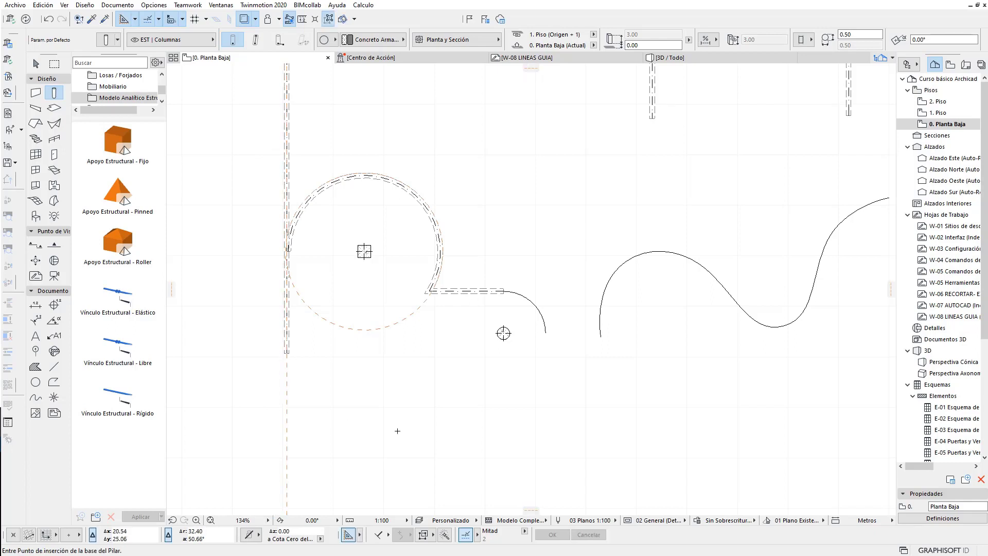
pyautogui.moveTo(433, 443); pyautogui.dragTo(437, 394, button='middle')
pyautogui.moveTo(531, 509); pyautogui.dragTo(374, 402)
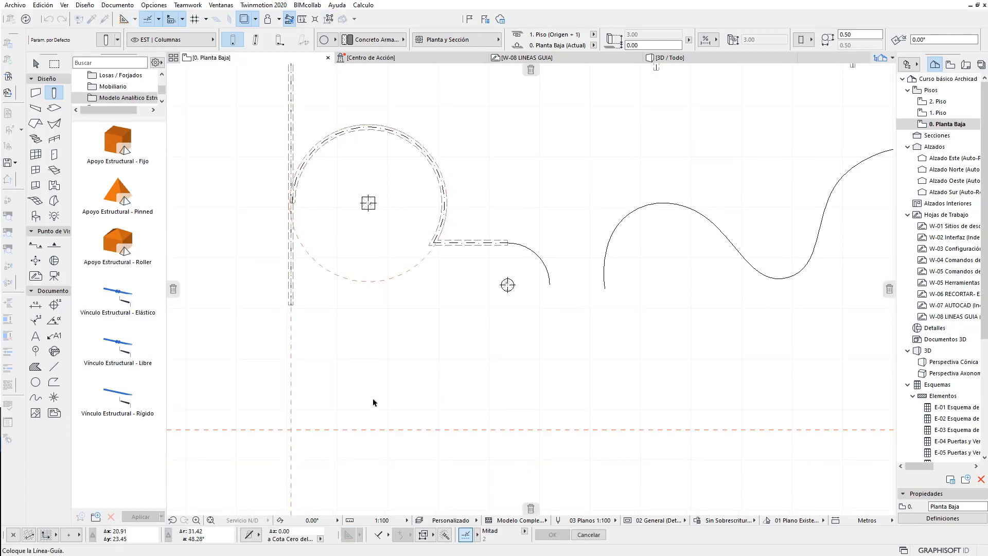
pyautogui.click(296, 327)
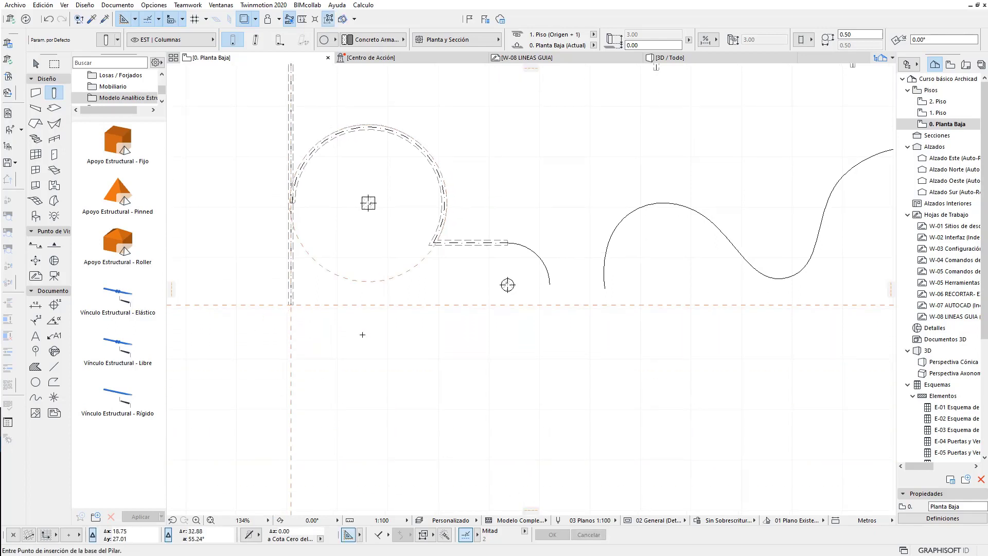
# Step: Switch to the Arrow tool and zoom in on the circular wall
pyautogui.moveTo(349, 342); pyautogui.dragTo(367, 452, button='middle')
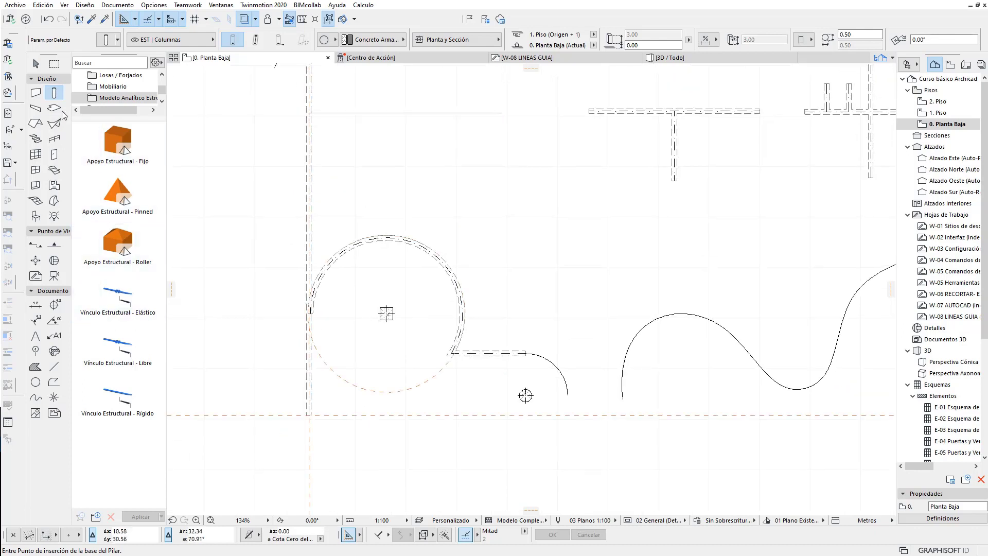
pyautogui.click(36, 64)
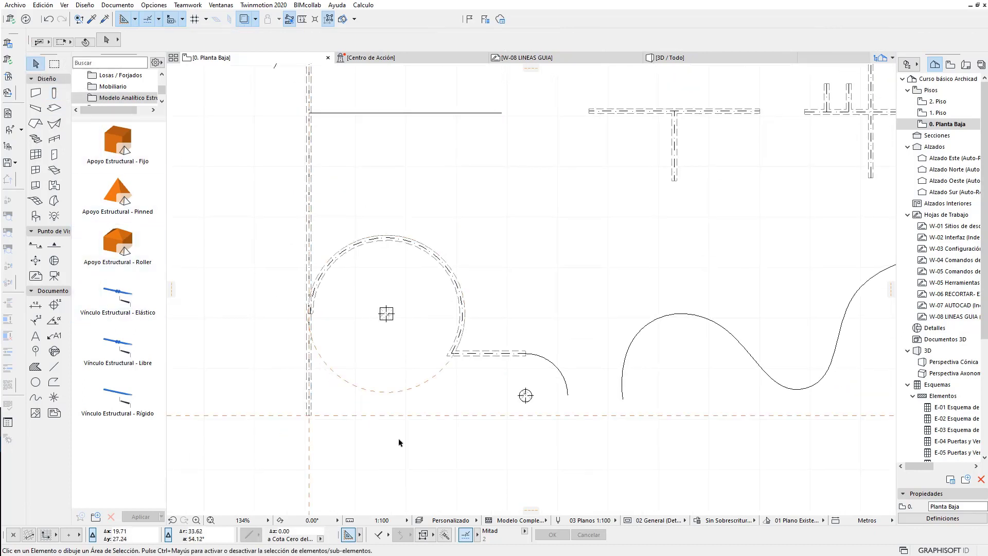
pyautogui.scroll(2, 365, 434)
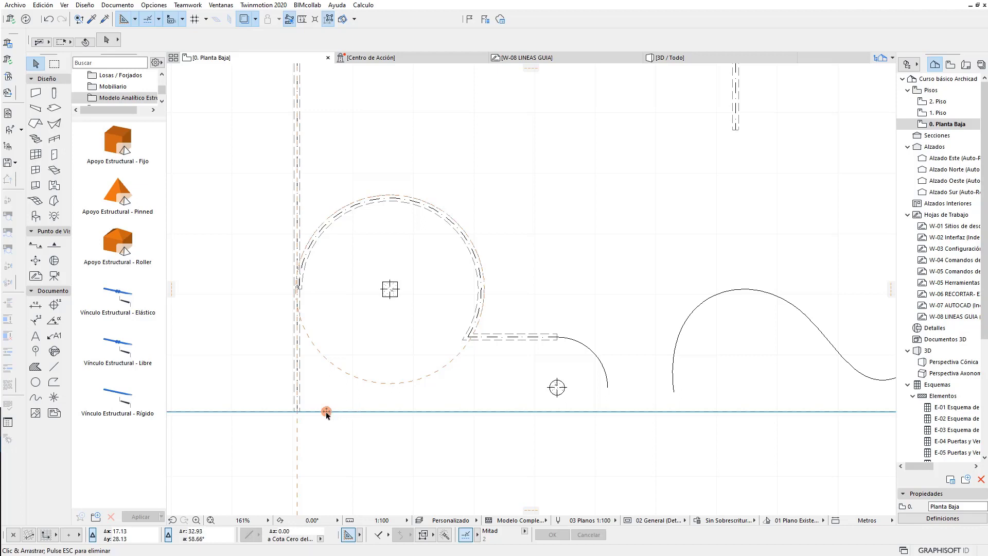
# Step: Drag a guide up from the bottom guide and set its Distancia to 5
pyautogui.moveTo(326, 411)
pyautogui.mouseDown()
pyautogui.moveTo(328, 310)
pyautogui.moveTo(323, 382)
pyautogui.moveTo(304, 392)
pyautogui.moveTo(345, 394)
pyautogui.moveTo(349, 215)
pyautogui.moveTo(347, 351)
pyautogui.moveTo(345, 328)
pyautogui.mouseUp()
pyautogui.write('5')
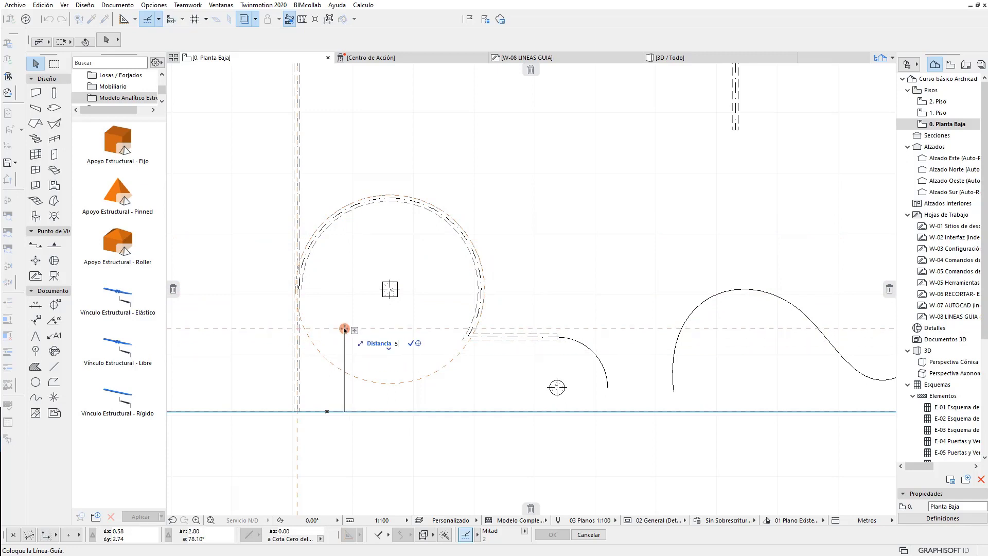
pyautogui.press('Return')
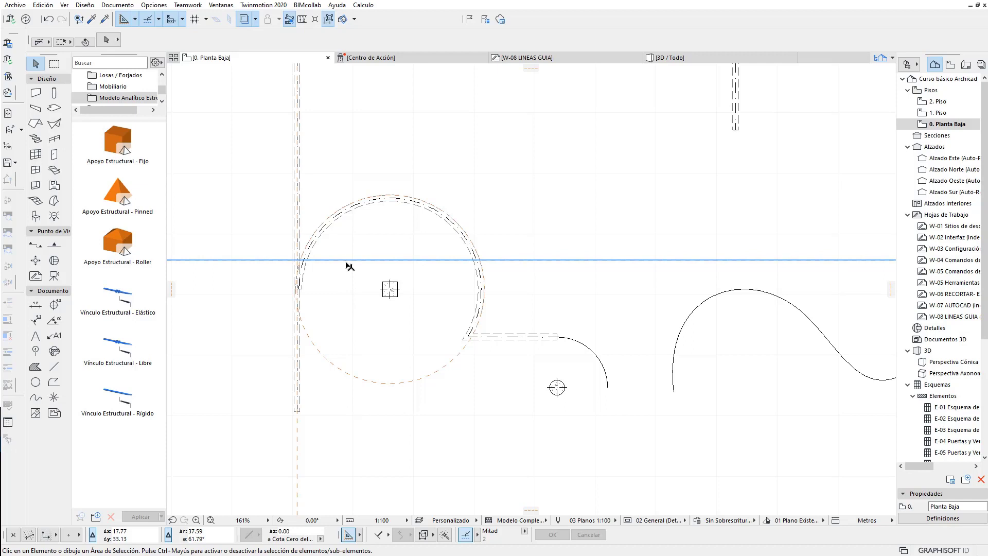
pyautogui.moveTo(350, 266); pyautogui.dragTo(380, 267, button='middle')
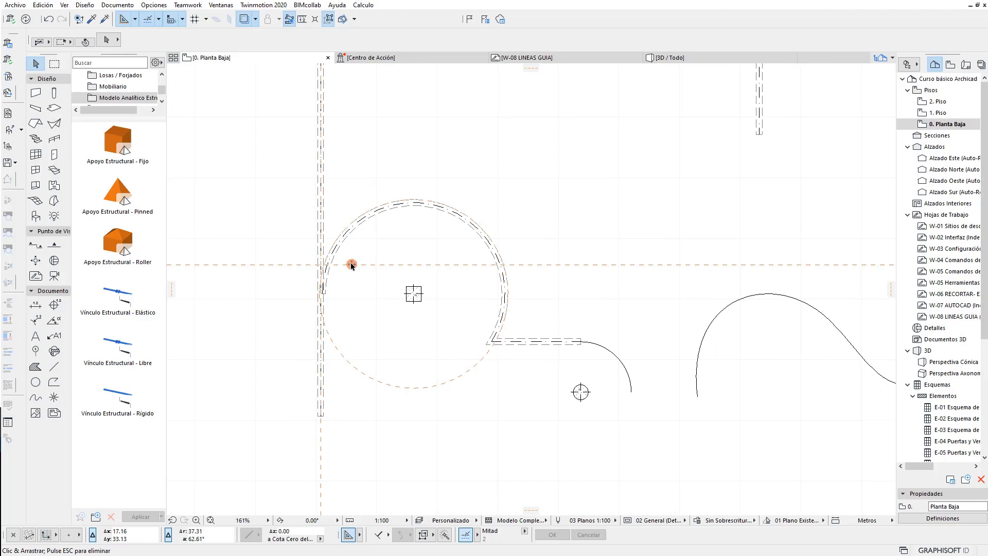
pyautogui.moveTo(352, 265); pyautogui.dragTo(353, 344)
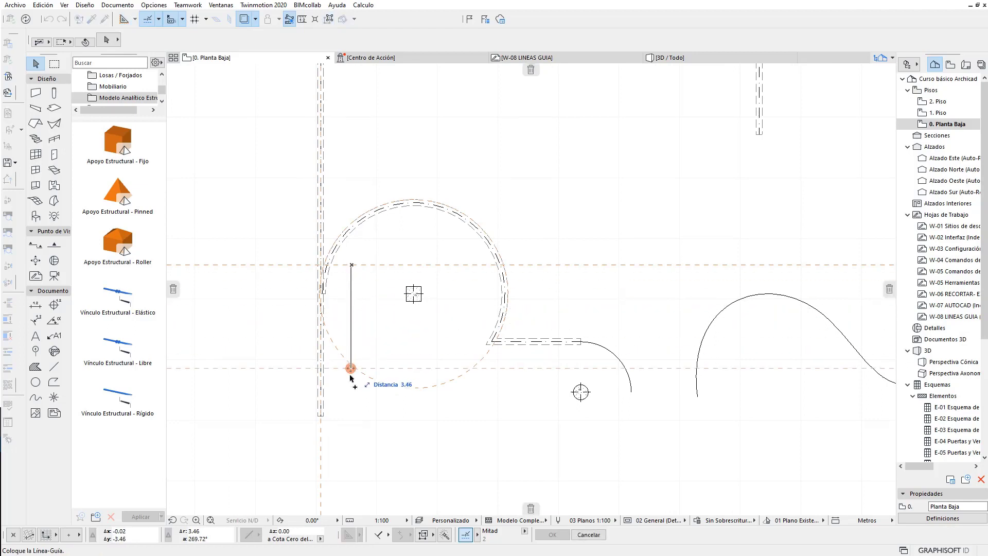
pyautogui.moveTo(353, 344); pyautogui.dragTo(330, 420)
pyautogui.scroll(-1, 402, 431)
pyautogui.scroll(-1, 402, 431)
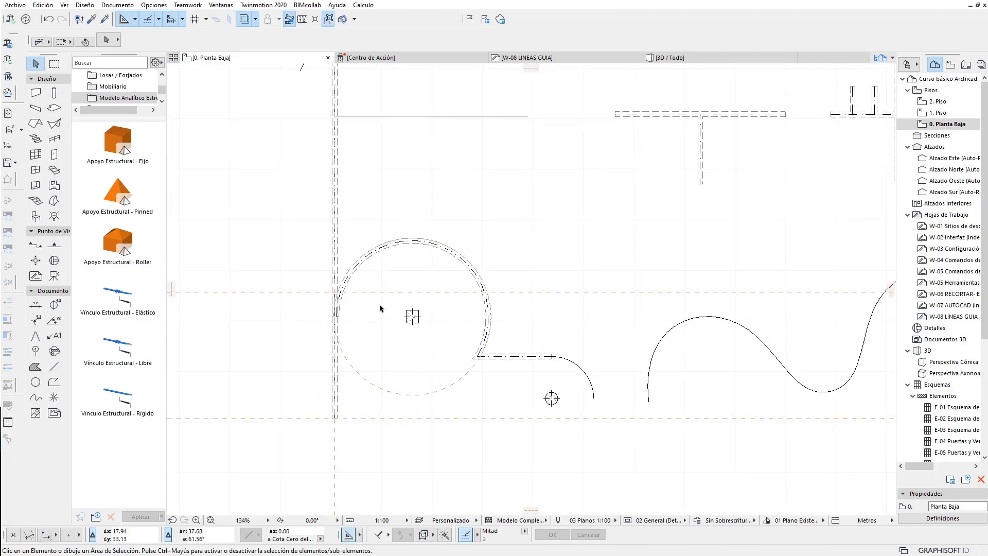
pyautogui.moveTo(392, 375); pyautogui.dragTo(412, 408, button='middle')
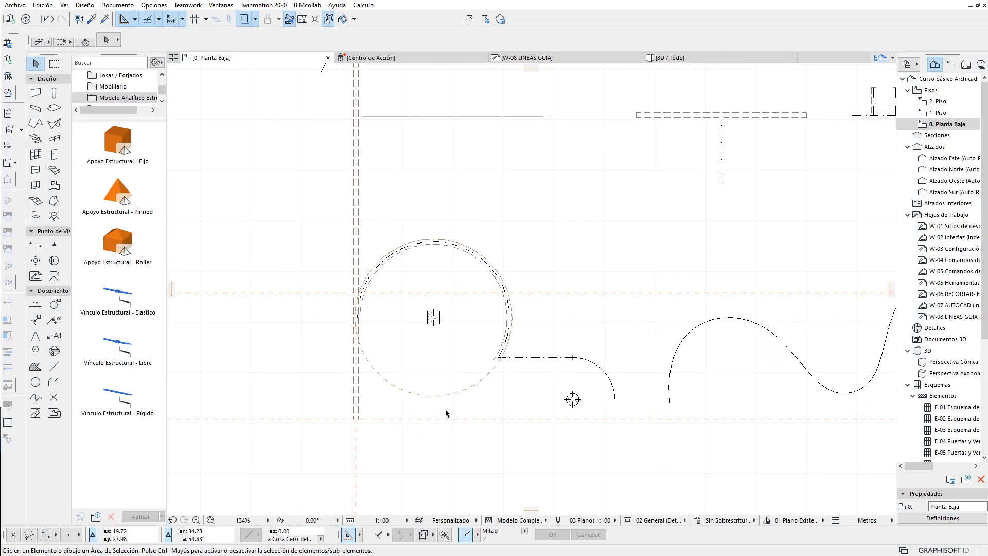
pyautogui.scroll(2, 440, 410)
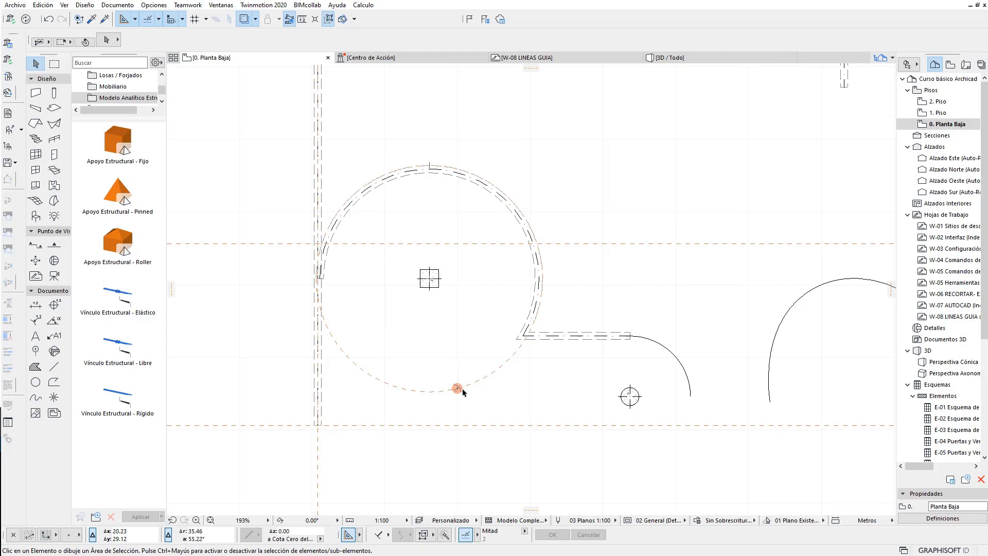
# Step: Offset a smaller guide circle from the column centre, concentric inside the round wall
pyautogui.moveTo(457, 390)
pyautogui.mouseDown()
pyautogui.moveTo(432, 326)
pyautogui.moveTo(474, 457)
pyautogui.moveTo(453, 376)
pyautogui.mouseUp()
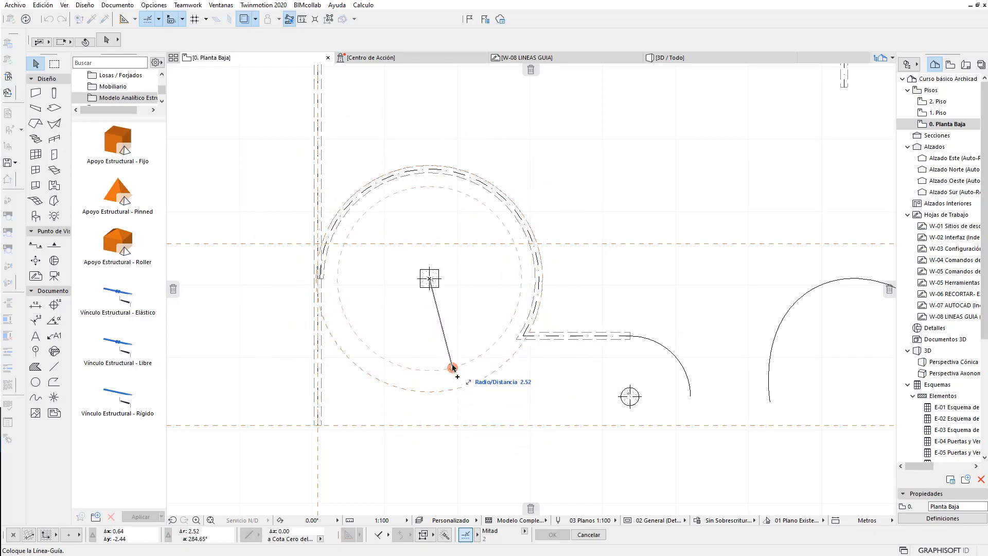
pyautogui.moveTo(453, 375); pyautogui.dragTo(448, 344)
pyautogui.scroll(2, 446, 370)
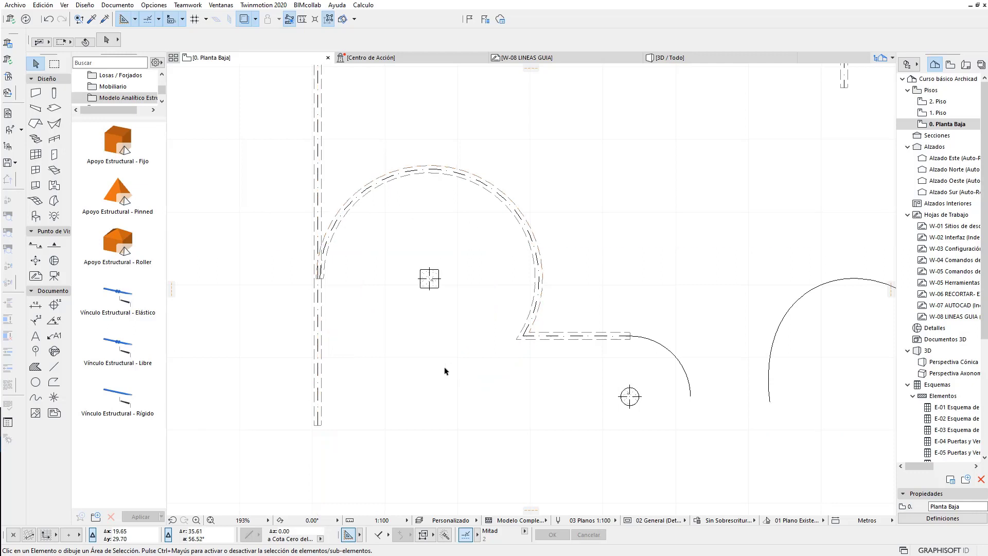
pyautogui.scroll(-3, 444, 369)
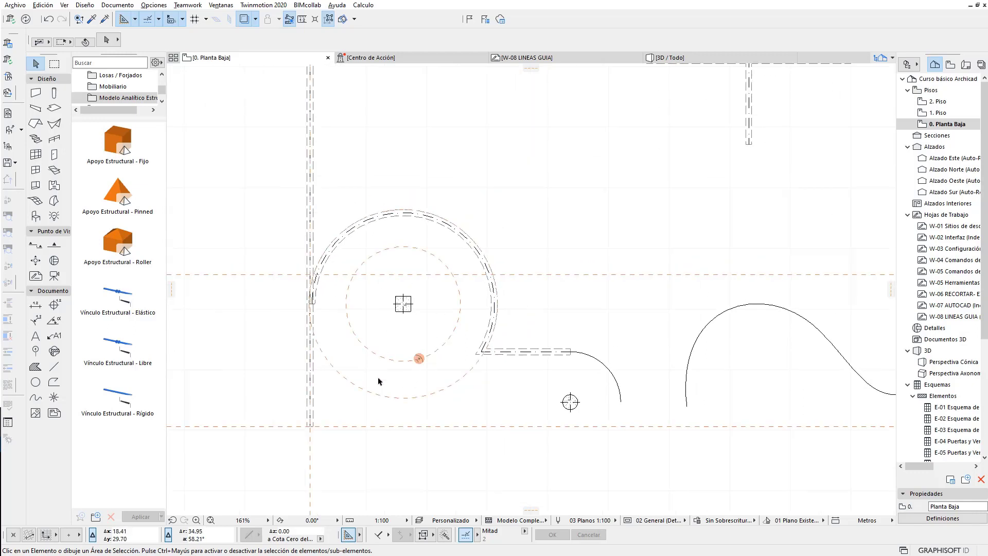
pyautogui.press('g')
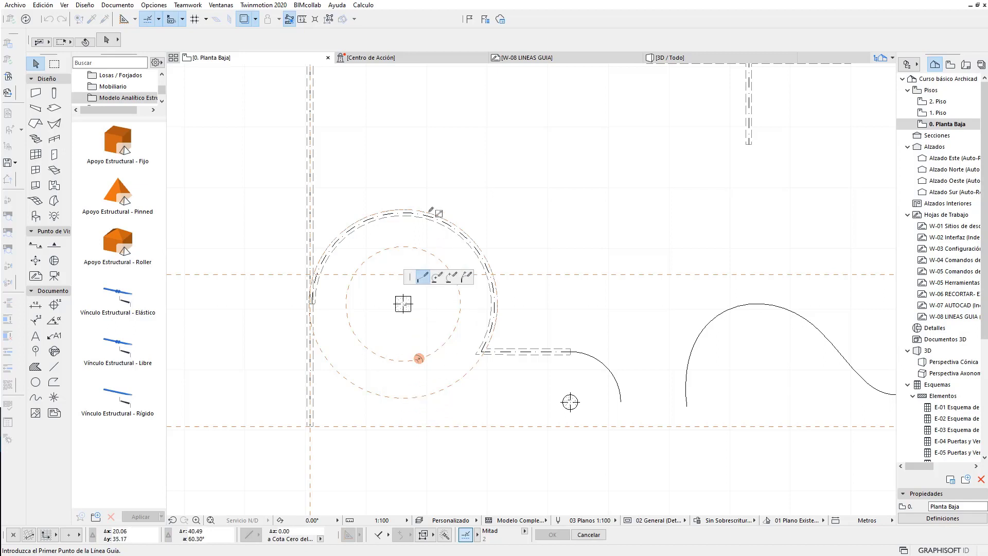
# Step: Draw a horizontal guide line from the column centre to the right
pyautogui.moveTo(412, 305); pyautogui.dragTo(322, 332, button='middle')
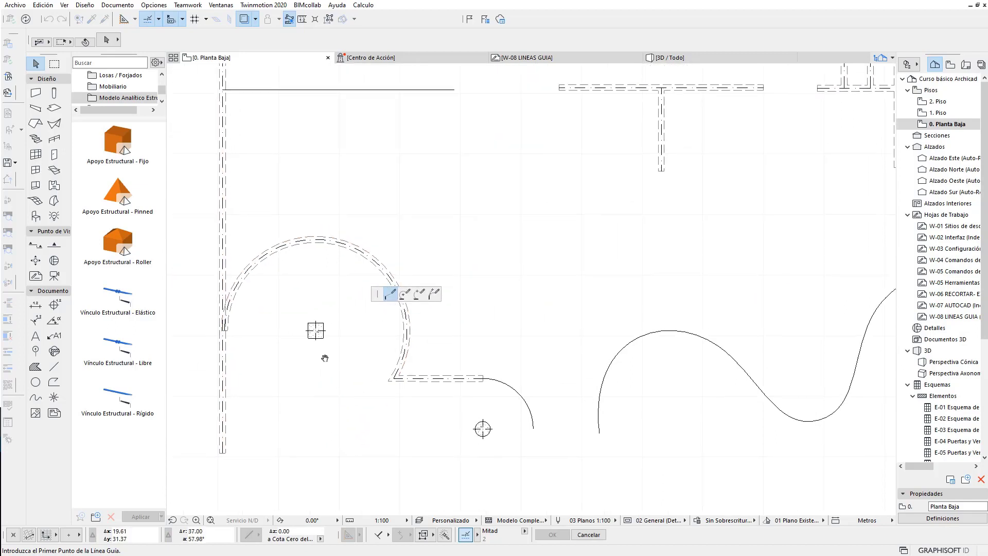
pyautogui.click(313, 330)
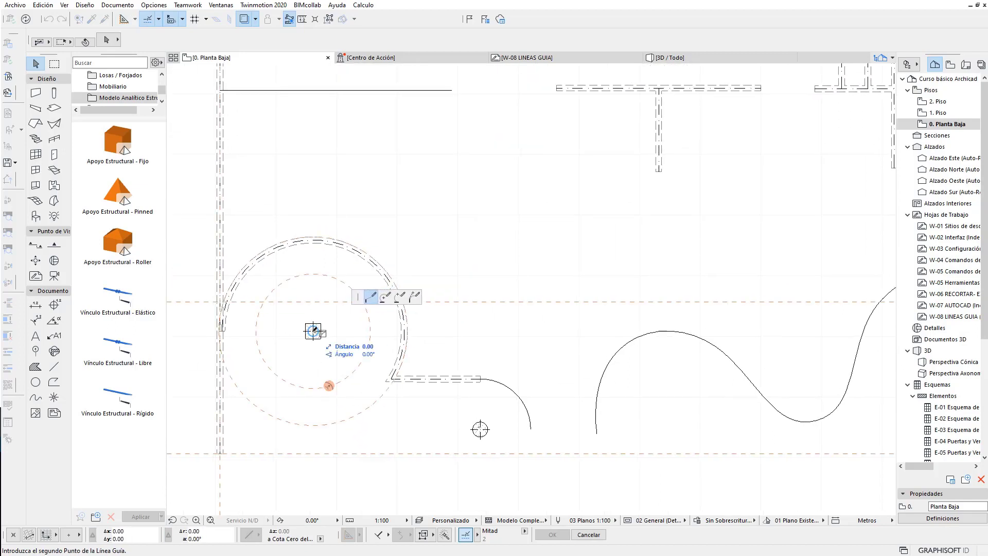
pyautogui.click(454, 329)
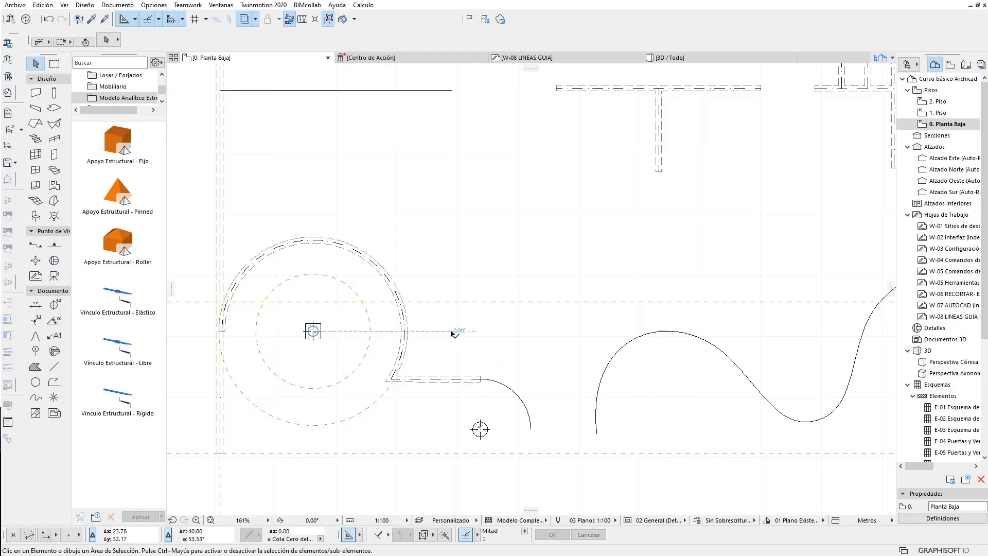
pyautogui.scroll(2, 314, 331)
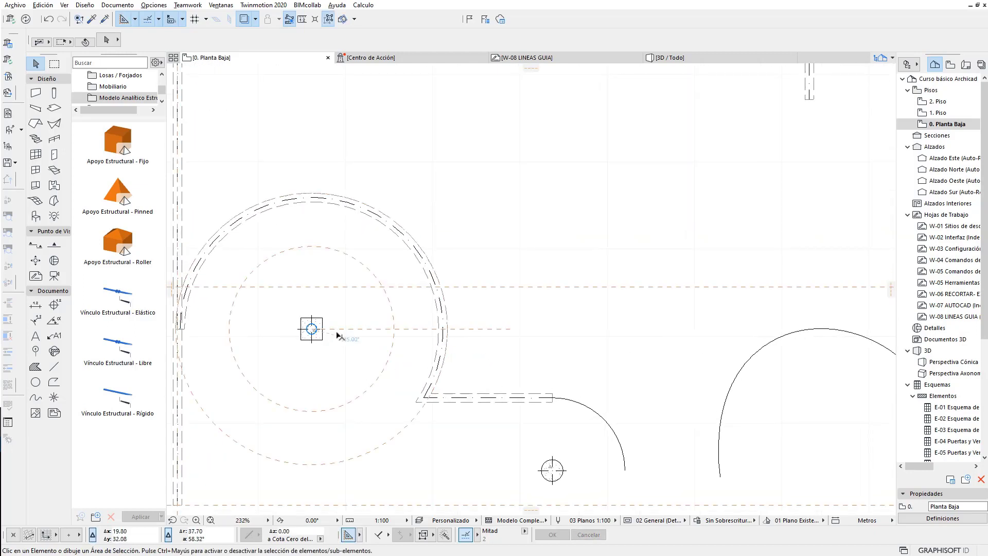
# Step: Add a 1.05 m-radius guide circle by centre at the guide line's far end
pyautogui.hotkey('alt', 'g')
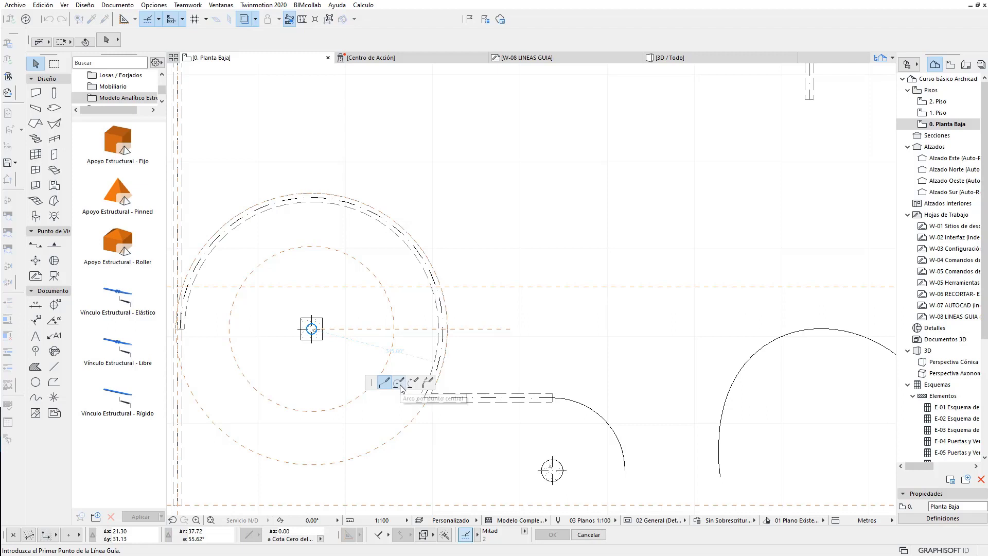
pyautogui.click(398, 383)
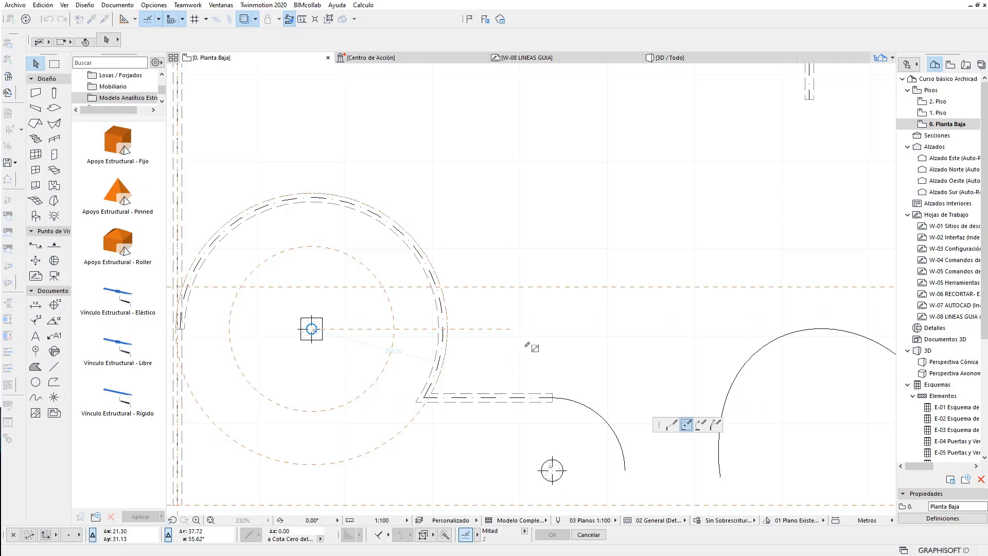
pyautogui.click(510, 329)
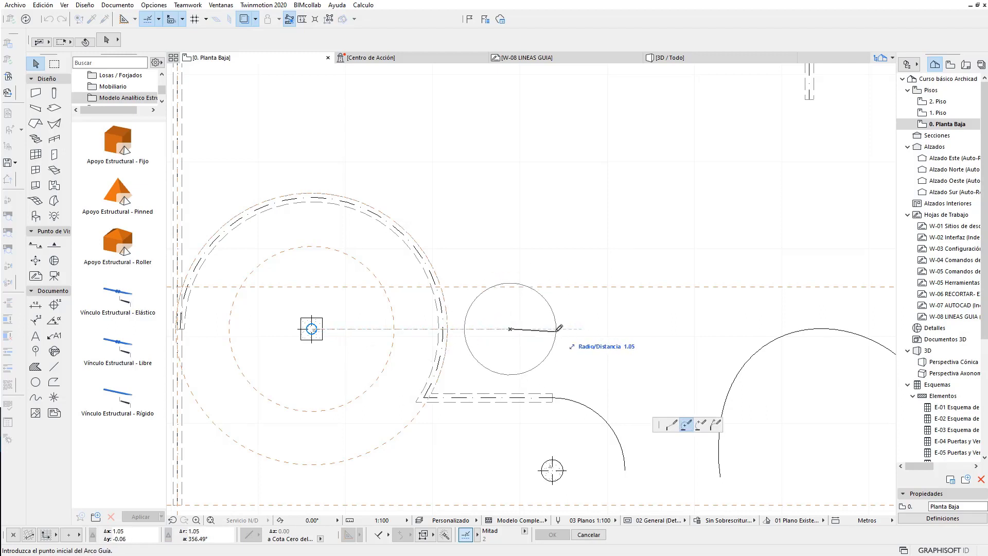
pyautogui.click(556, 331)
pyautogui.click(558, 328)
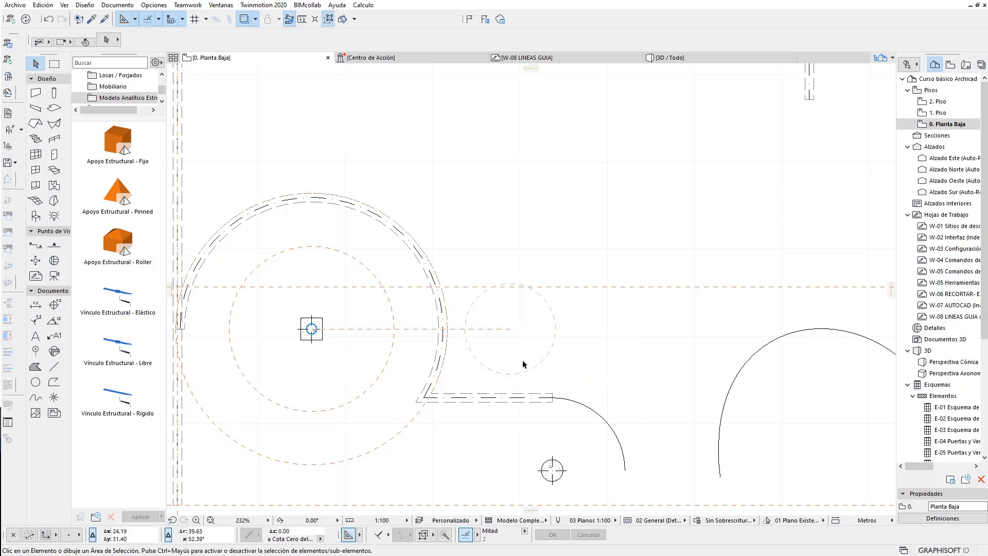
# Step: Draw a large three-point guide circle up and to the right of the column
pyautogui.hotkey('alt', 'g')
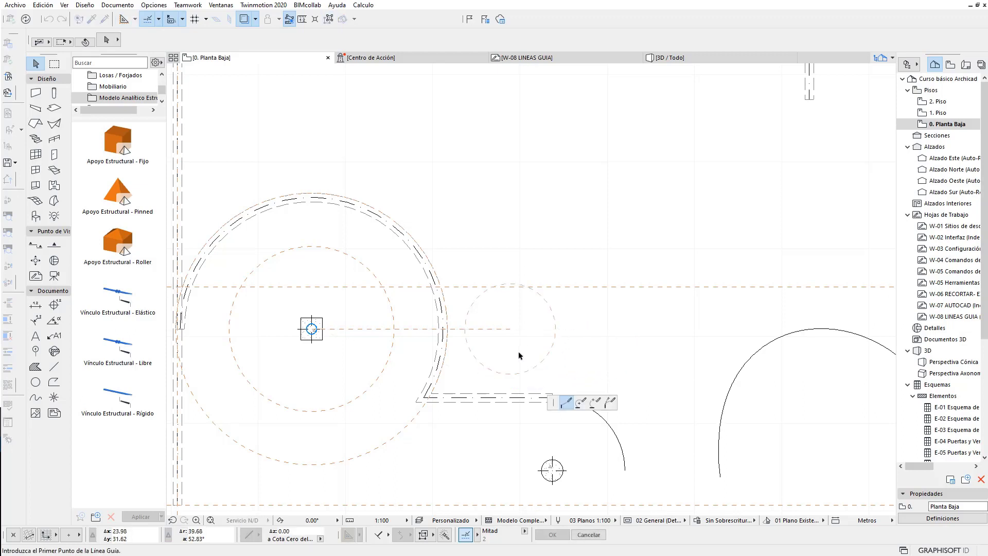
pyautogui.click(594, 406)
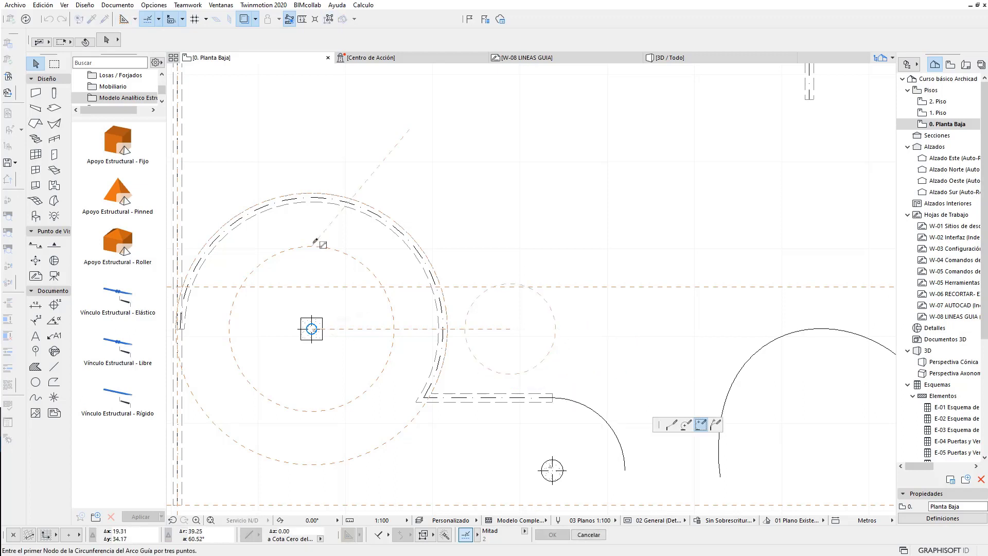
pyautogui.click(311, 246)
pyautogui.click(452, 125)
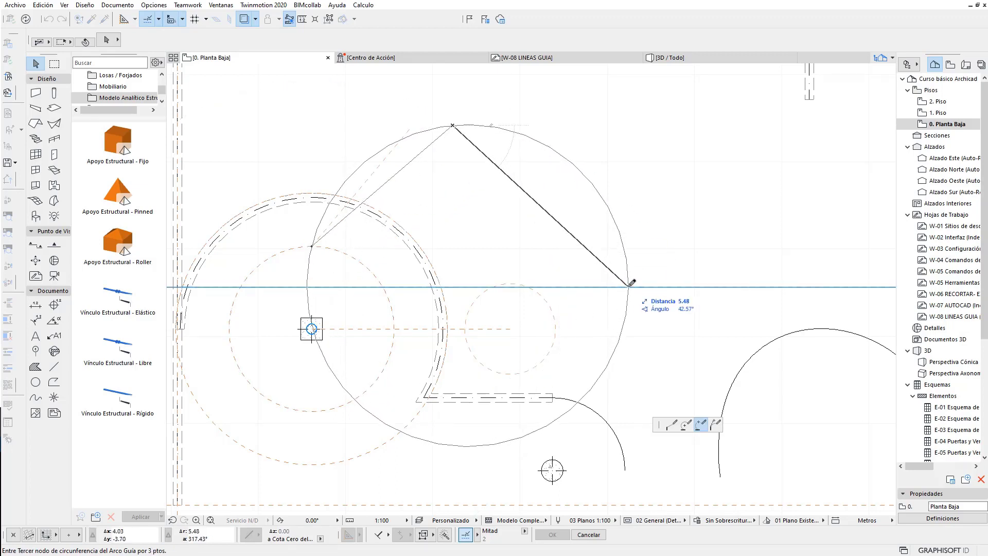
pyautogui.click(629, 286)
pyautogui.click(631, 283)
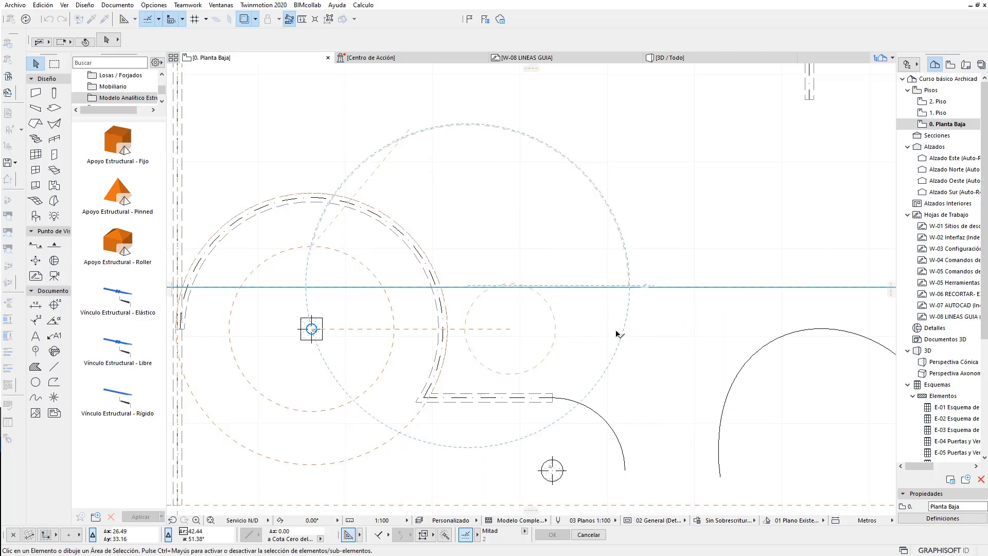
pyautogui.scroll(-2, 617, 332)
pyautogui.scroll(2, 561, 283)
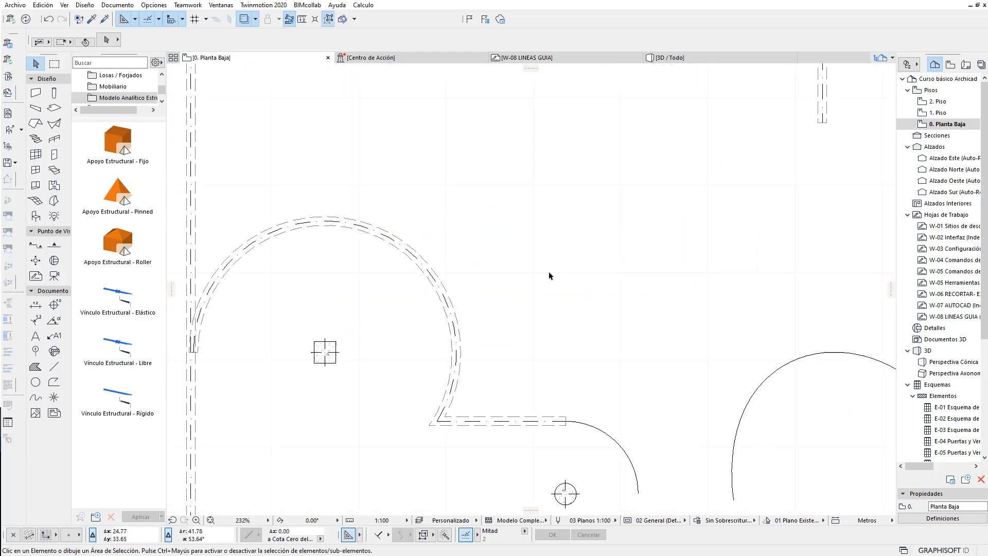
pyautogui.hotkey('alt', 'g')
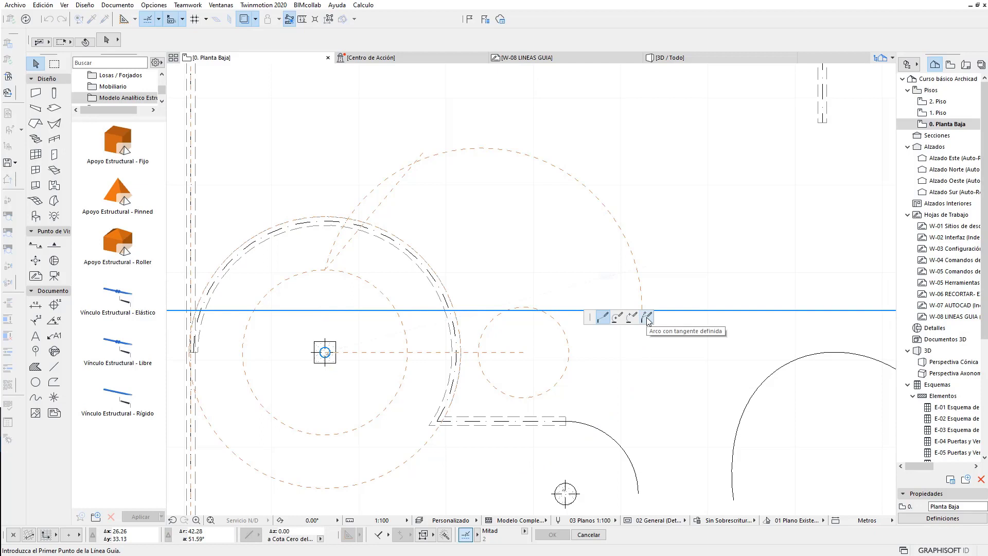
# Step: Place a tangent guide arc on the right, then drag a concentric radius guide previewing 3.85
pyautogui.click(648, 317)
pyautogui.moveTo(479, 248); pyautogui.dragTo(330, 259, button='middle')
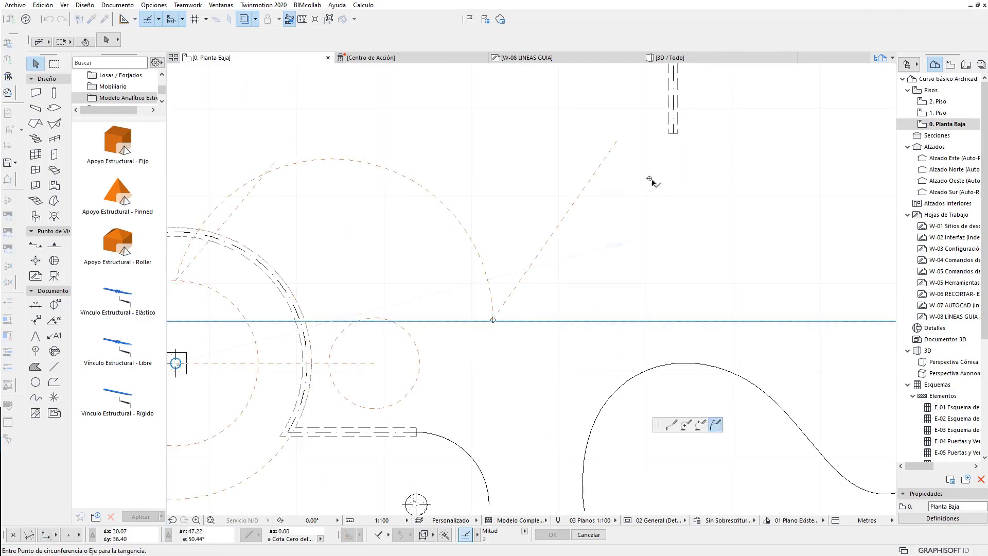
pyautogui.click(774, 239)
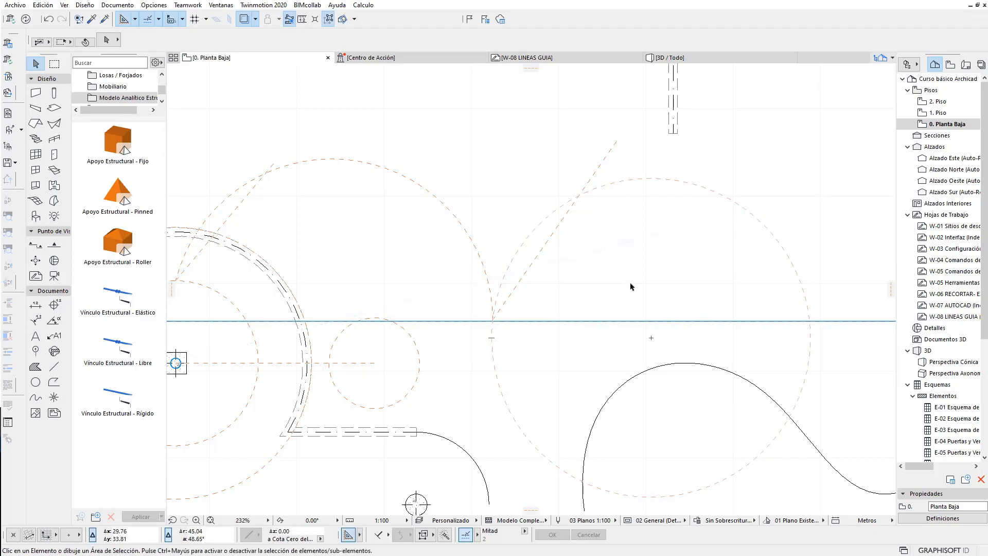
pyautogui.scroll(-2, 625, 270)
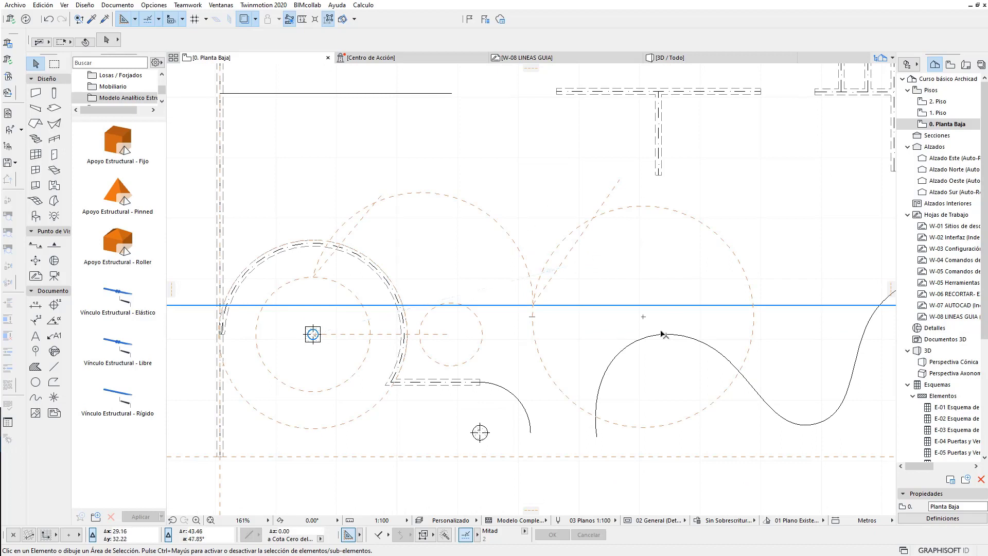
pyautogui.scroll(1, 558, 272)
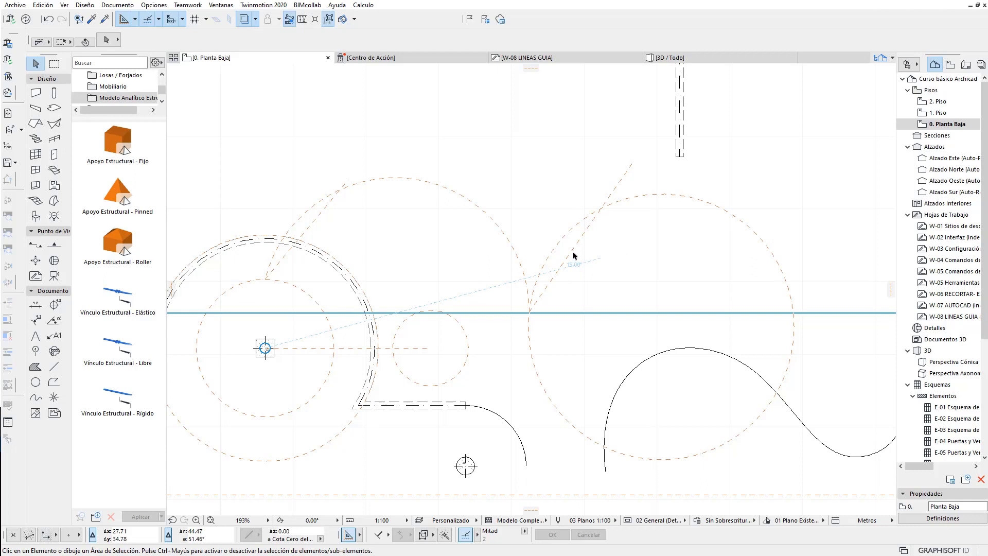
pyautogui.scroll(3, 572, 256)
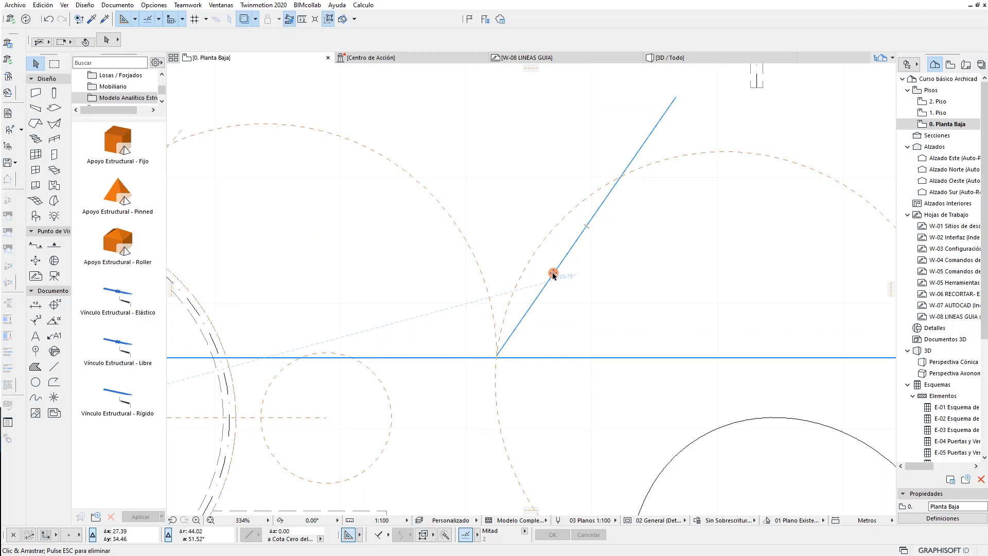
pyautogui.press('Escape')
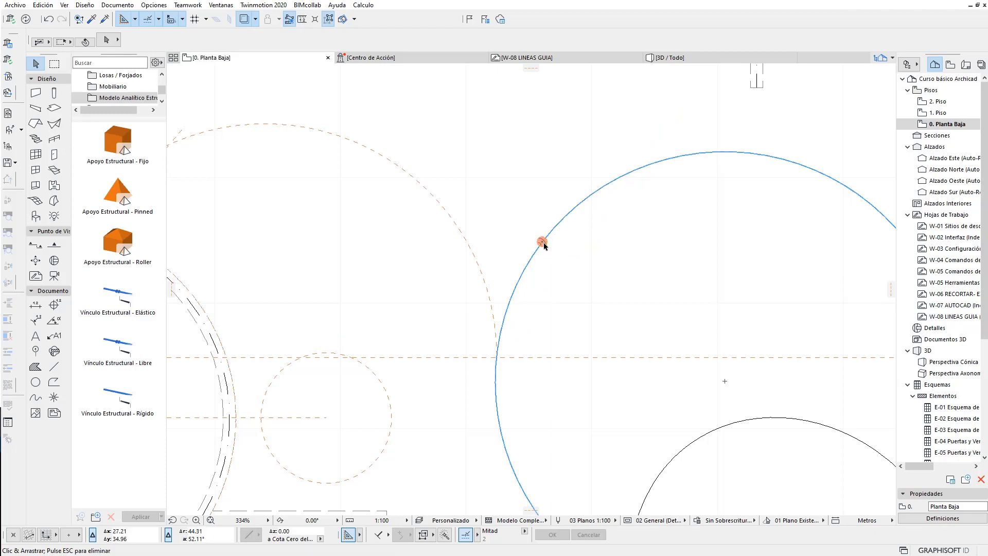
pyautogui.moveTo(544, 246); pyautogui.dragTo(539, 227)
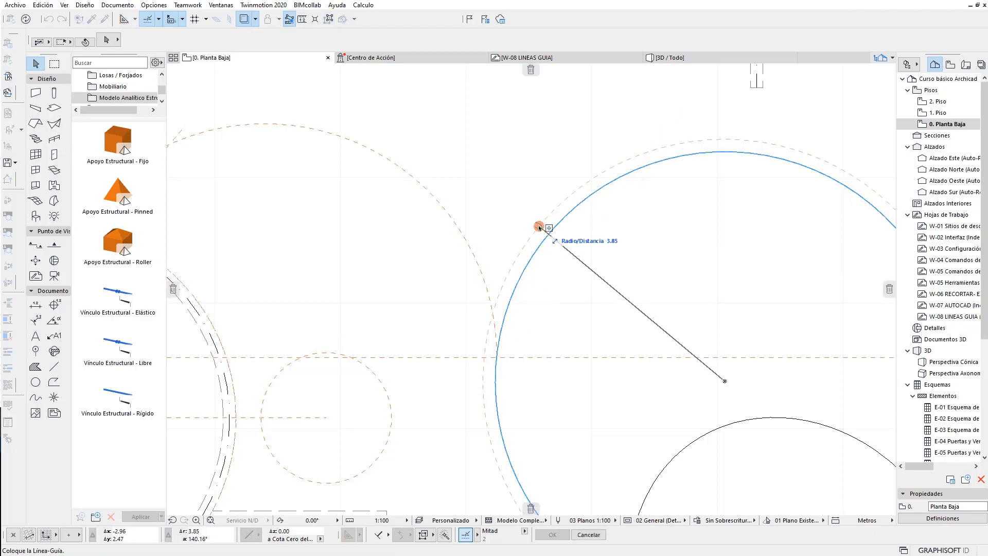
# Step: Delete the single radius guide with Eliminar Línea-Guía
pyautogui.rightClick(539, 227)
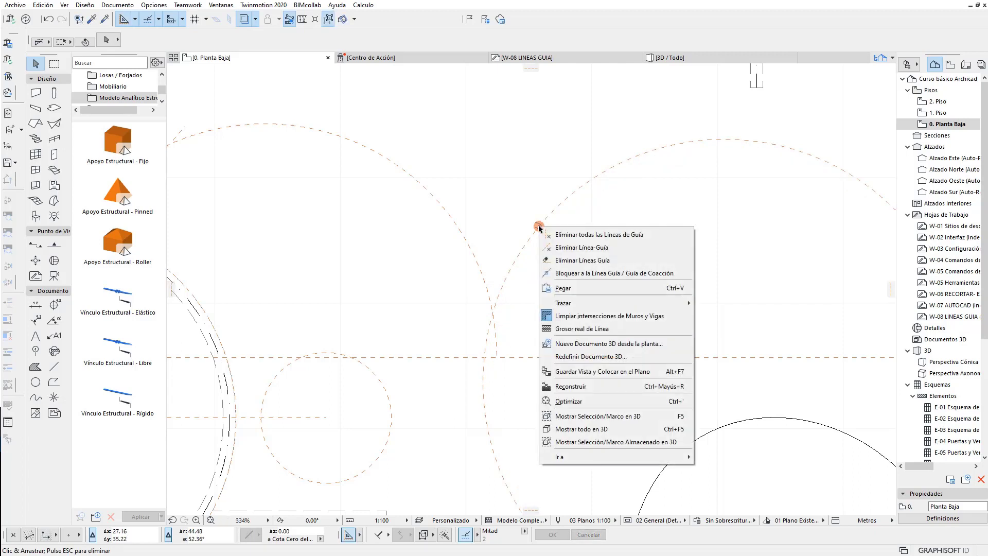
pyautogui.click(585, 246)
pyautogui.scroll(-1, 538, 278)
pyautogui.moveTo(538, 278); pyautogui.dragTo(646, 276, button='middle')
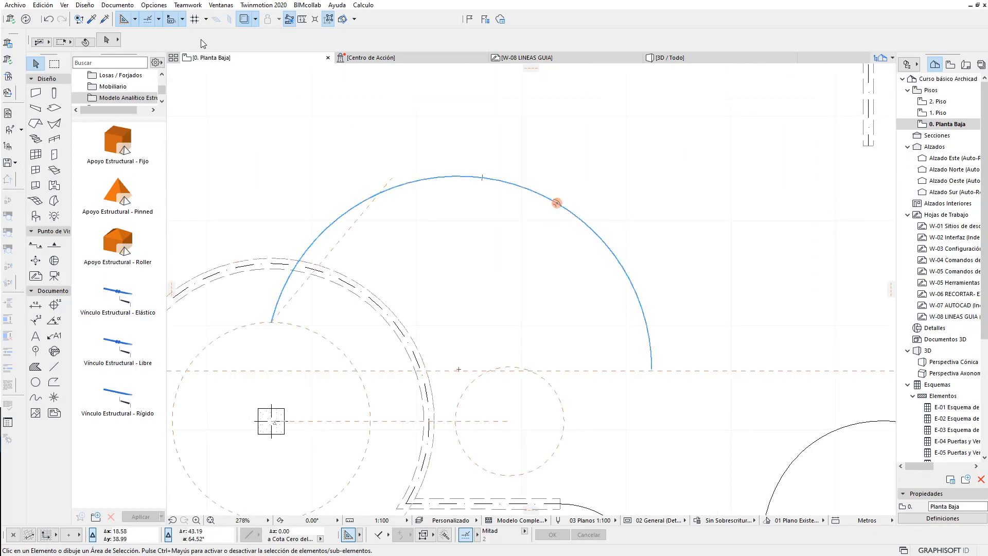
# Step: Erase the blue arc, dashed diagonal and horizontal guides using Eliminar Líneas Guía
pyautogui.click(135, 19)
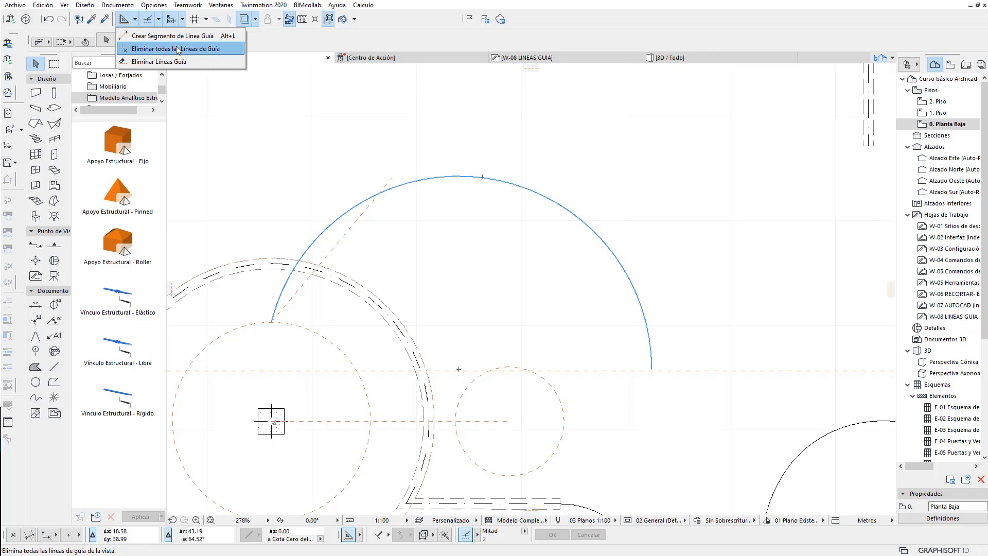
pyautogui.click(163, 62)
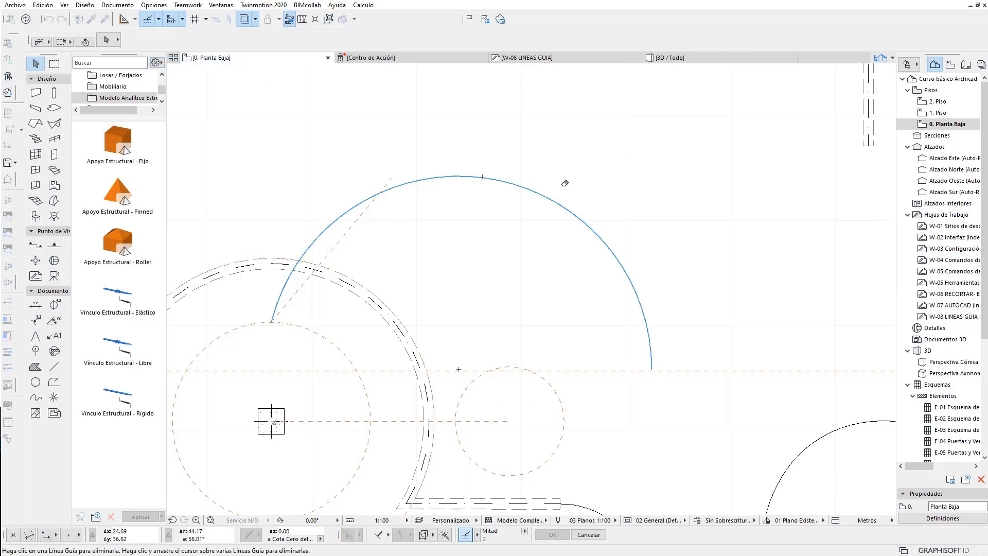
pyautogui.moveTo(559, 179); pyautogui.dragTo(599, 216)
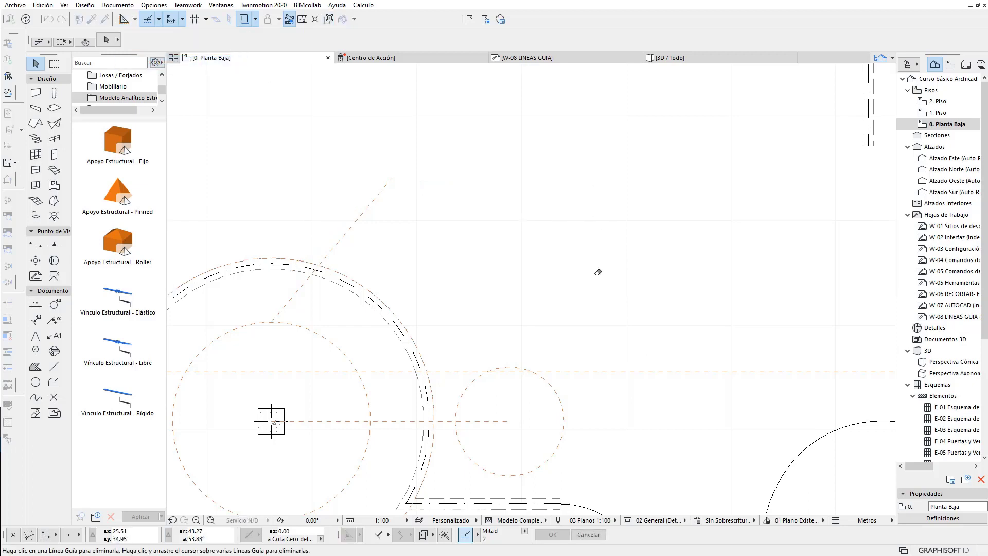
pyautogui.moveTo(419, 209); pyautogui.dragTo(363, 188)
pyautogui.scroll(-2, 592, 273)
pyautogui.scroll(-1, 578, 271)
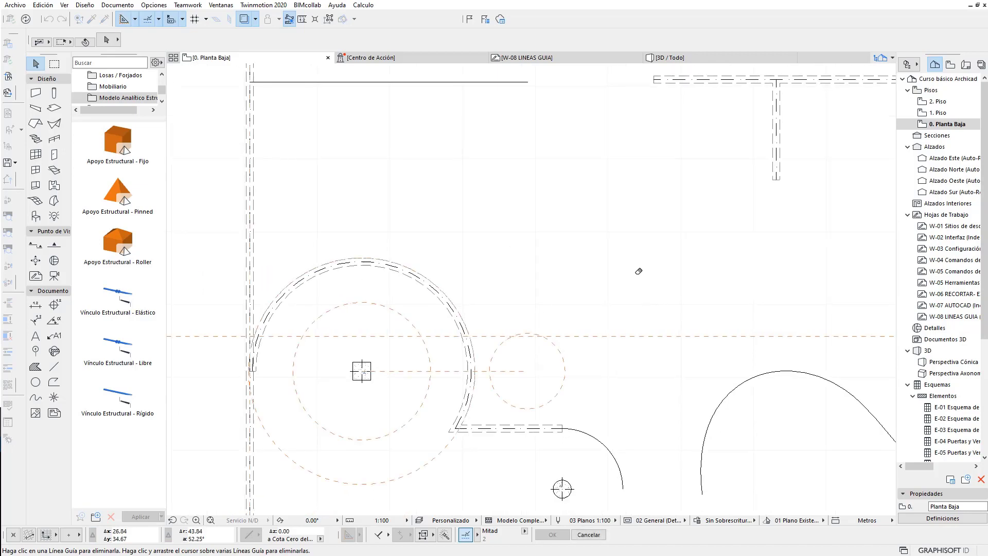
pyautogui.moveTo(631, 265); pyautogui.dragTo(631, 364)
pyautogui.press('Escape')
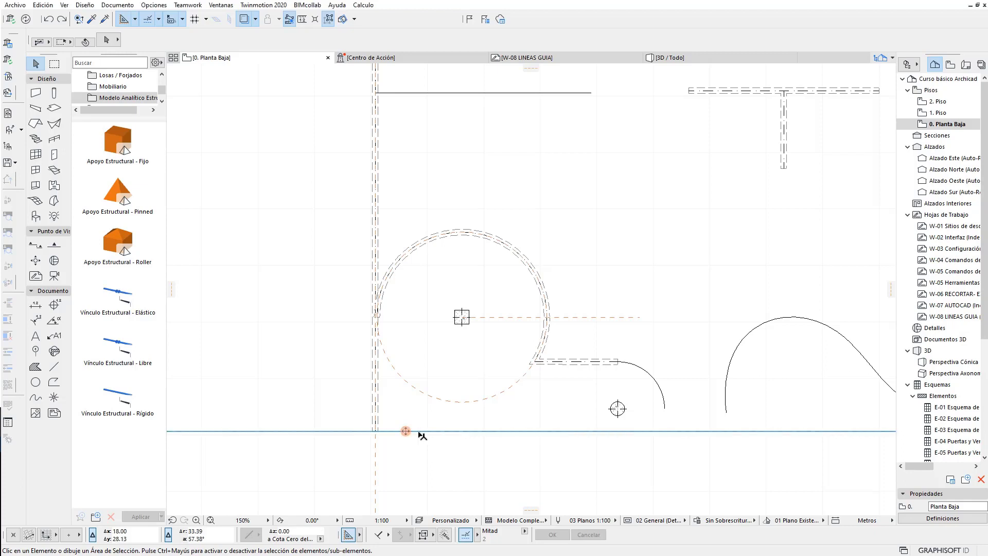
# Step: Pull trial guides from the bottom guide and wall, then cancel the radial guide from the column
pyautogui.moveTo(406, 433)
pyautogui.mouseDown()
pyautogui.moveTo(497, 456)
pyautogui.moveTo(535, 487)
pyautogui.moveTo(531, 510)
pyautogui.mouseUp()
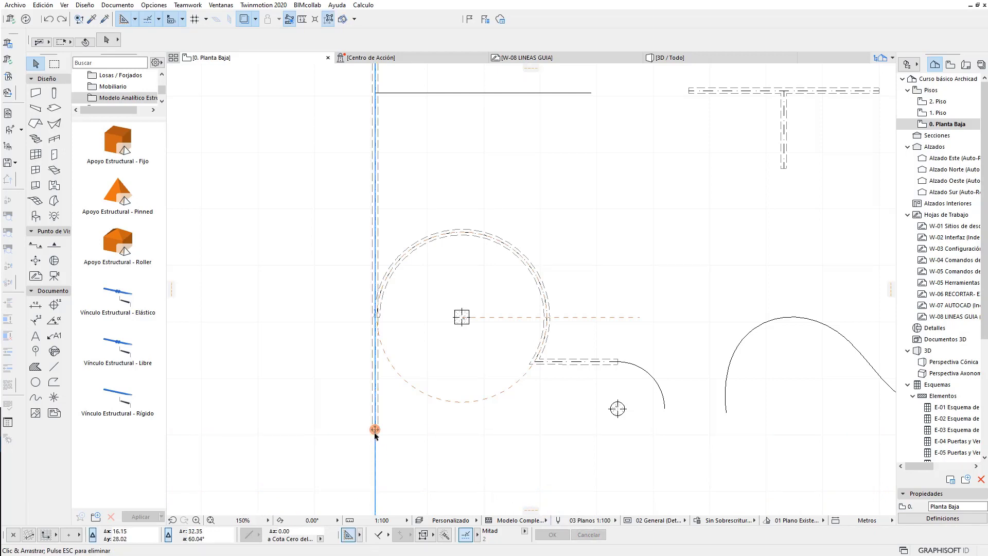
pyautogui.moveTo(369, 433); pyautogui.dragTo(173, 293)
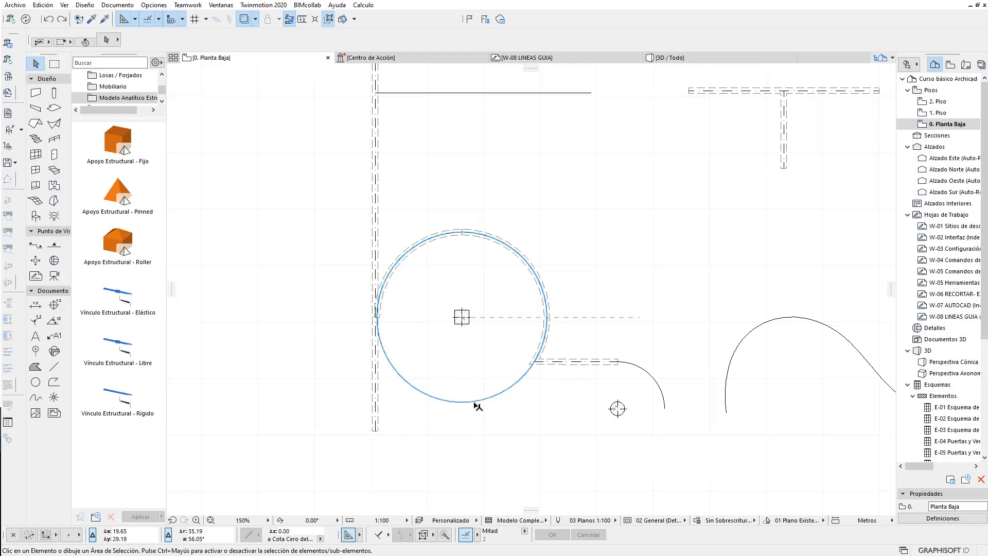
pyautogui.moveTo(449, 407); pyautogui.dragTo(533, 492)
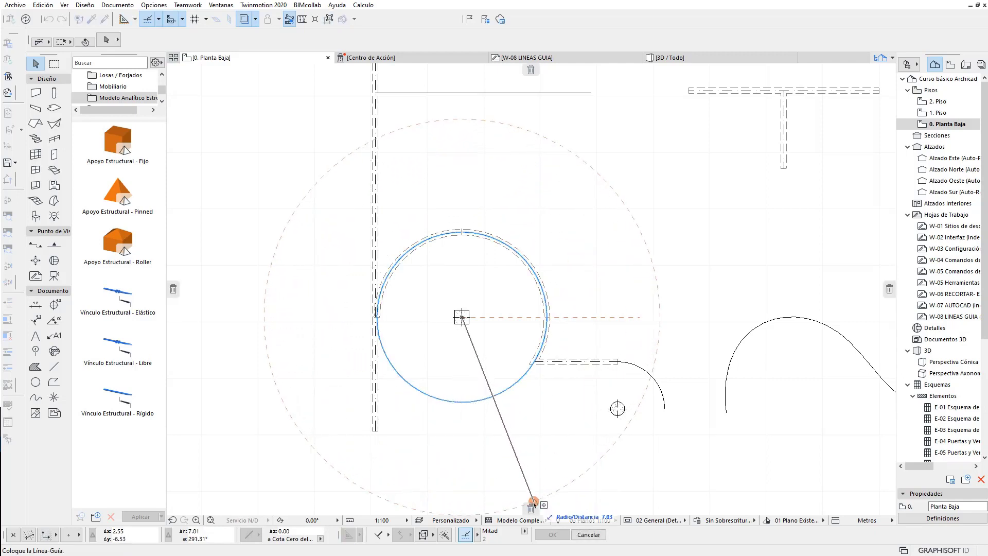
pyautogui.press('Escape')
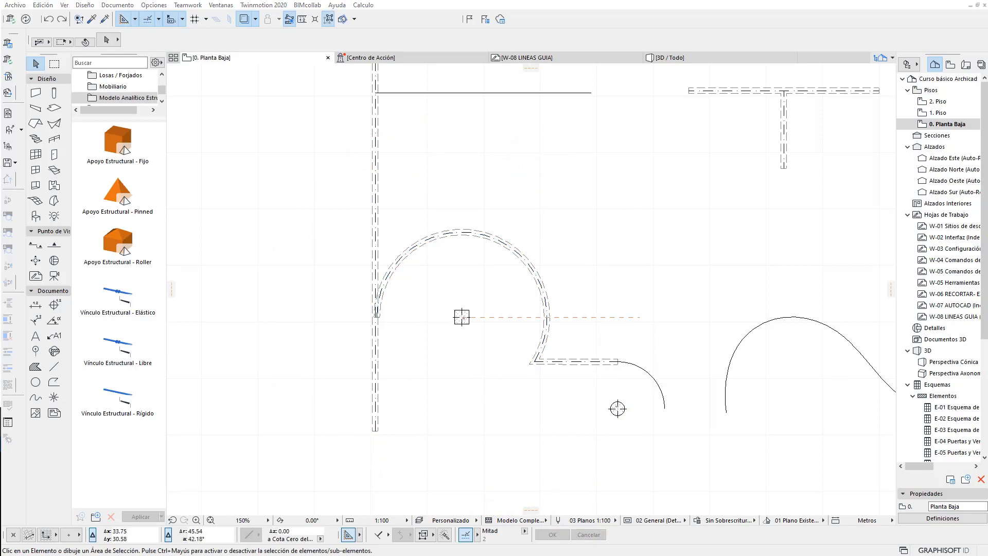
pyautogui.scroll(1, 534, 268)
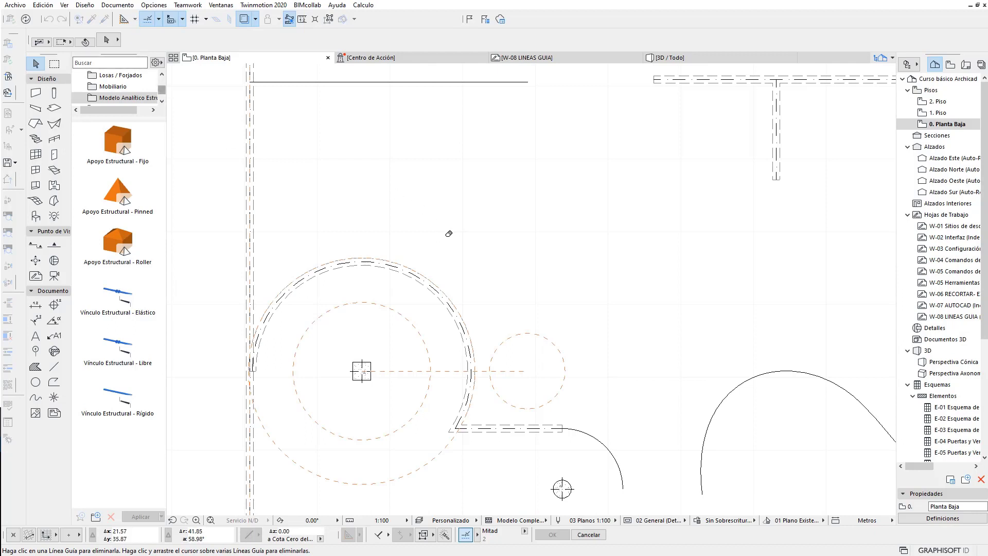
# Step: Remove every guide with Eliminar todas las Líneas de Guía
pyautogui.press('Escape')
pyautogui.click(134, 19)
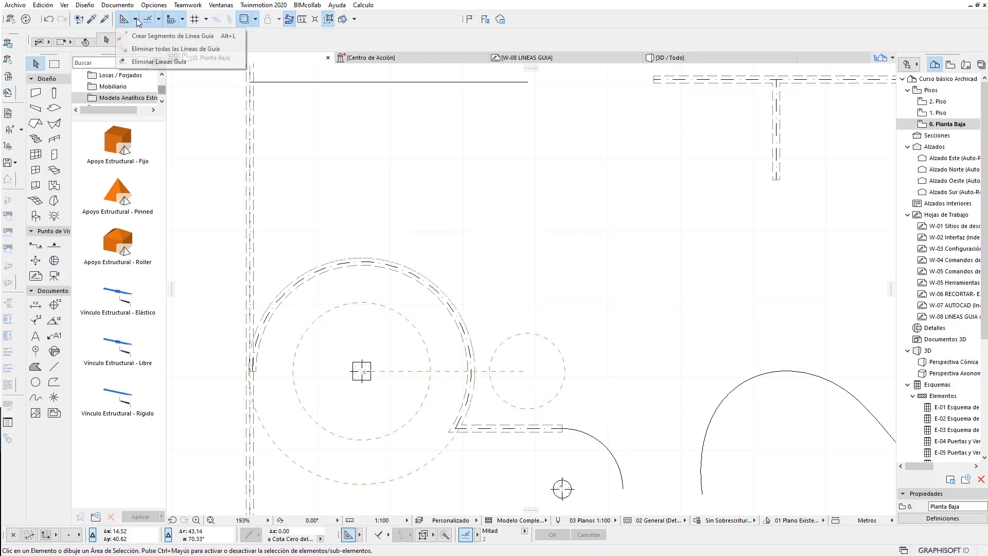
pyautogui.click(181, 49)
pyautogui.scroll(-3, 549, 257)
pyautogui.scroll(2, 463, 247)
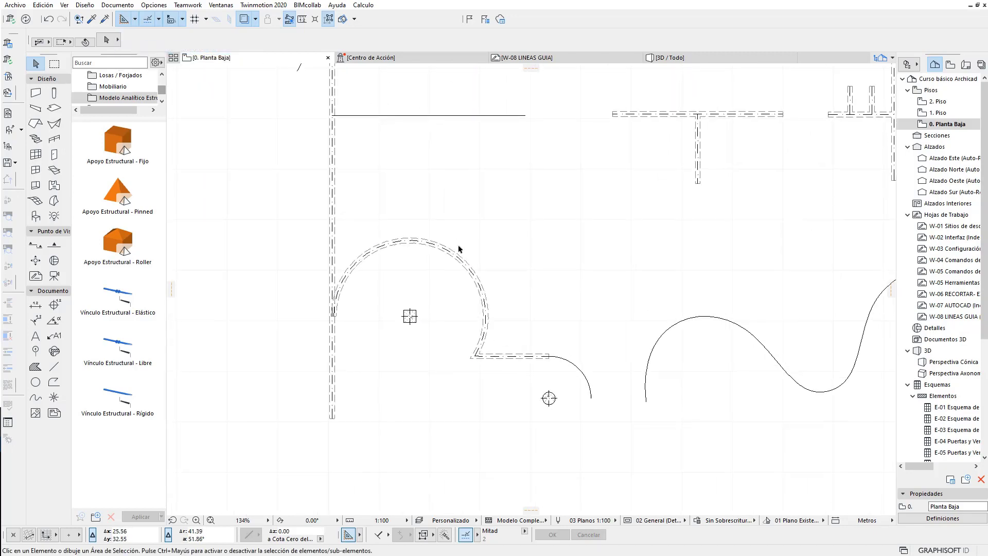
pyautogui.scroll(1, 492, 249)
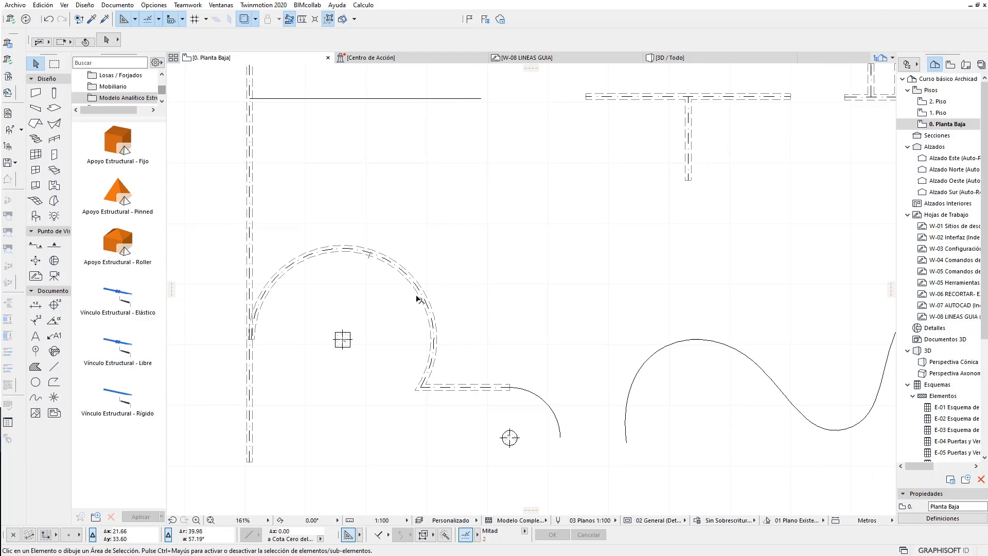
# Step: Draw a 6.28 m horizontal guide segment right from the column centre
pyautogui.press('g')
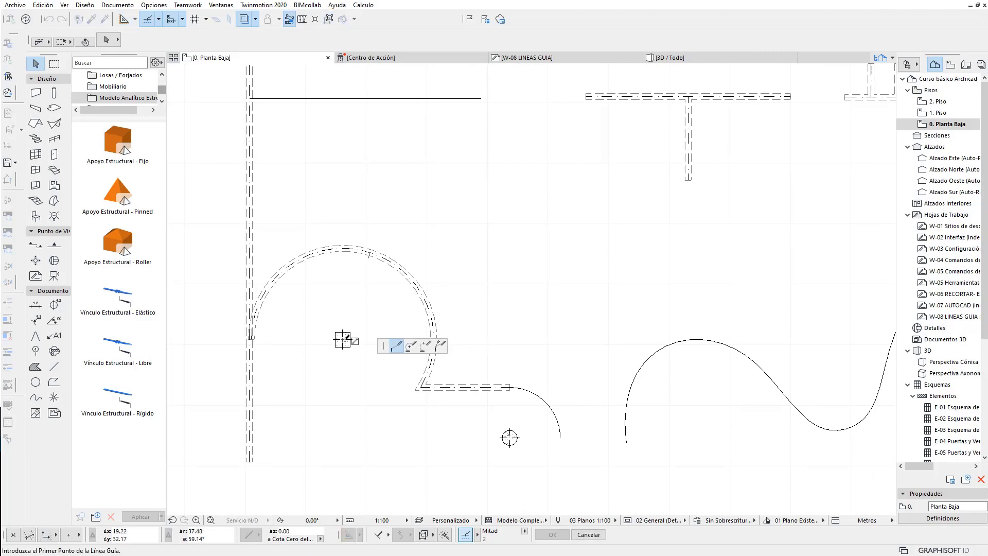
pyautogui.click(343, 339)
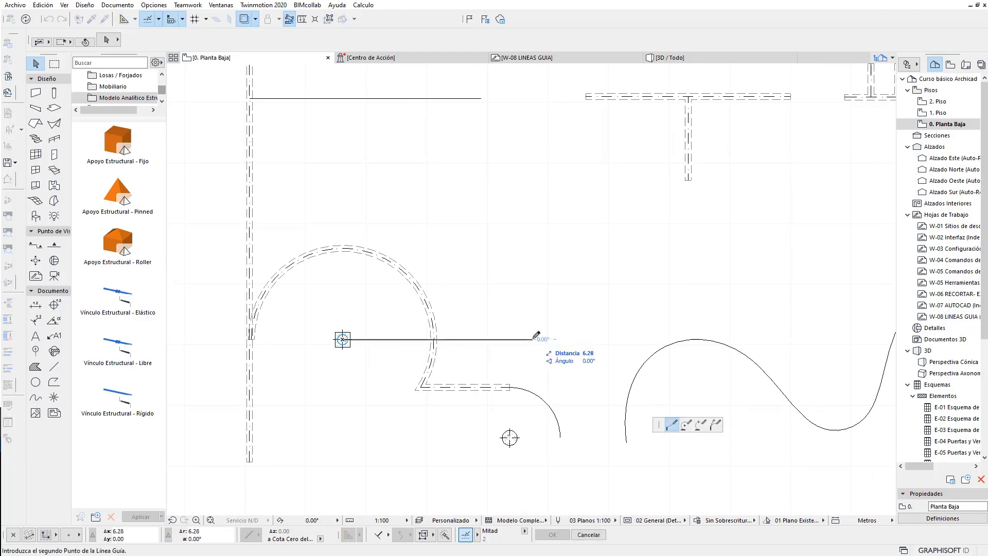
pyautogui.click(534, 339)
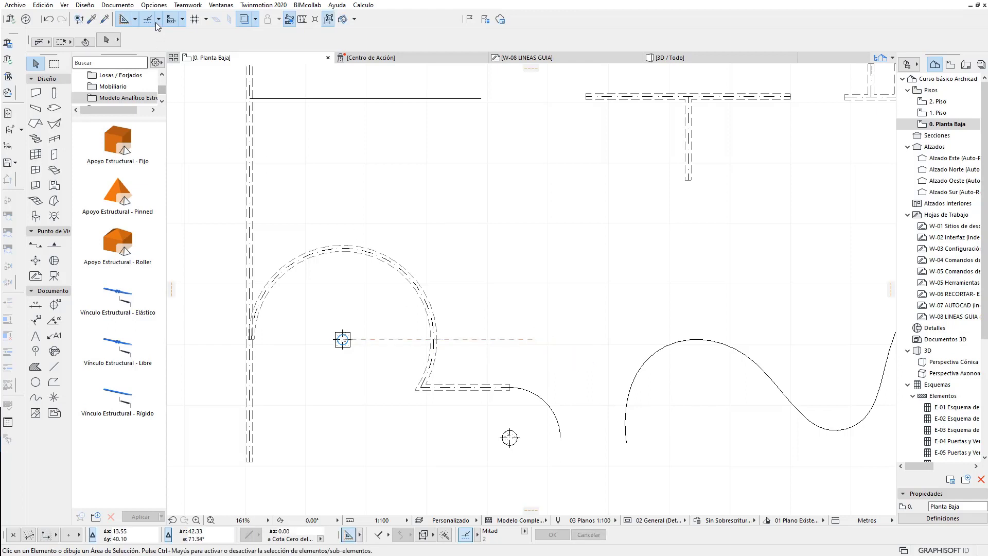
pyautogui.scroll(3, 447, 349)
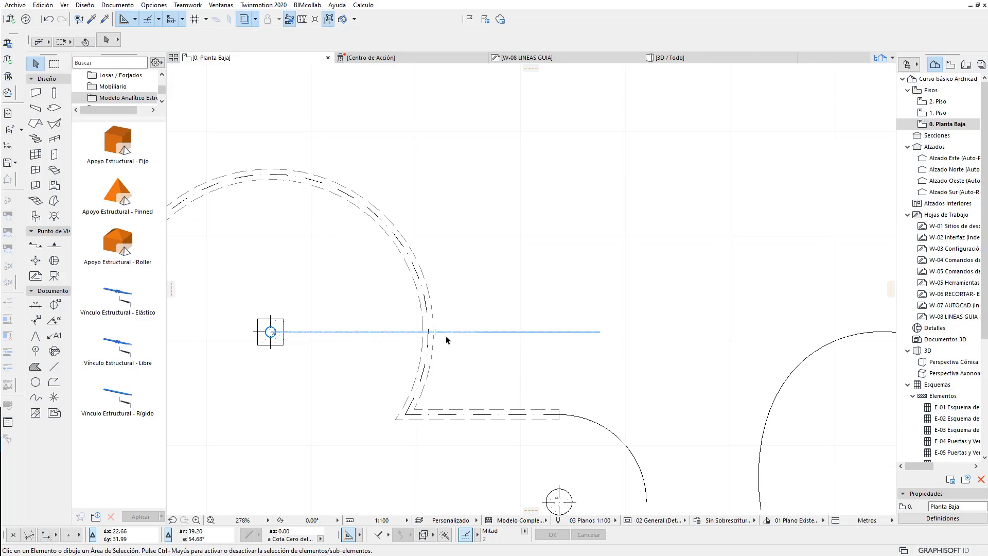
# Step: Set the snap points to Divisiones (3) instead of midpoints
pyautogui.click(162, 22)
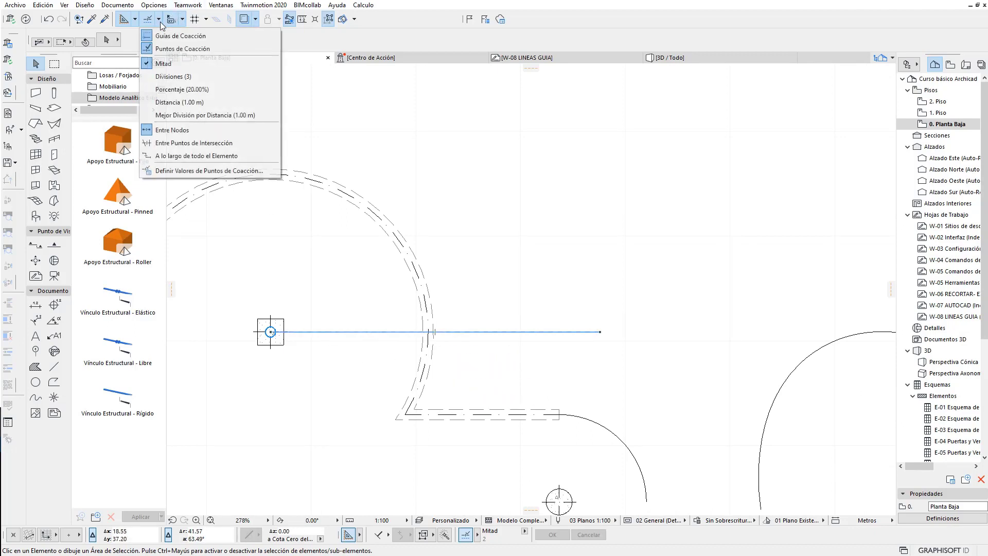
pyautogui.click(173, 73)
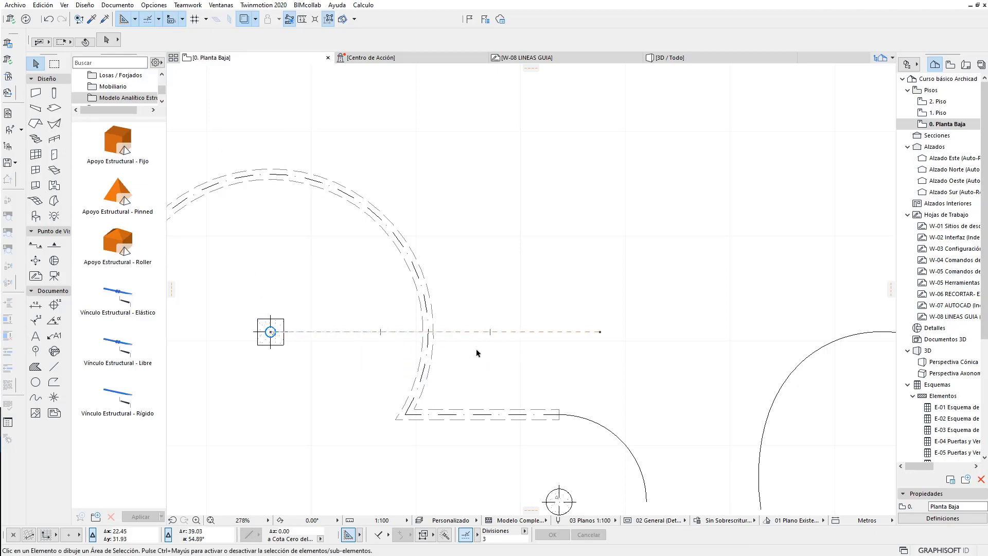
pyautogui.scroll(-2, 476, 353)
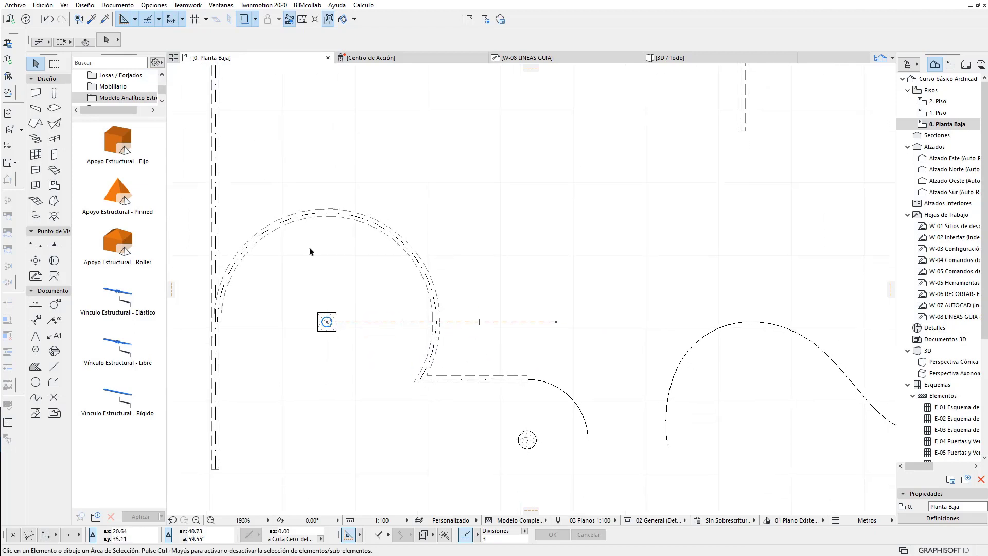
pyautogui.scroll(-2, 470, 299)
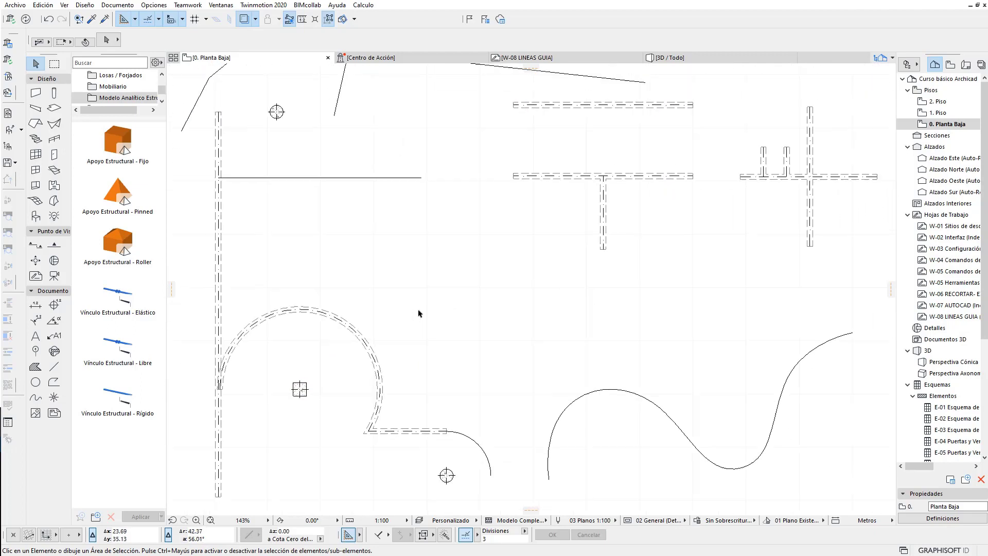
# Step: Switch to the 3D view and delete the box-selected beams and columns
pyautogui.moveTo(426, 324); pyautogui.dragTo(406, 334, button='middle')
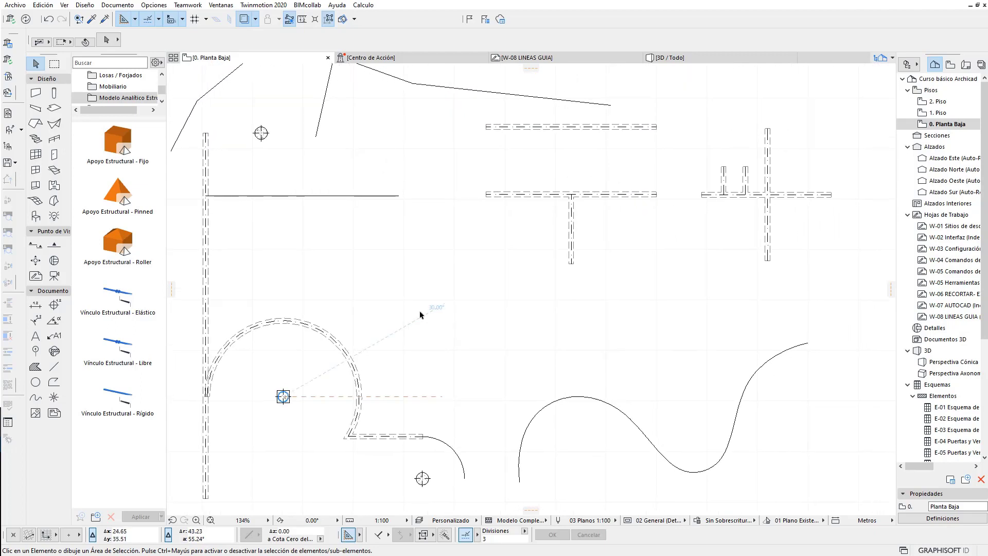
pyautogui.click(702, 58)
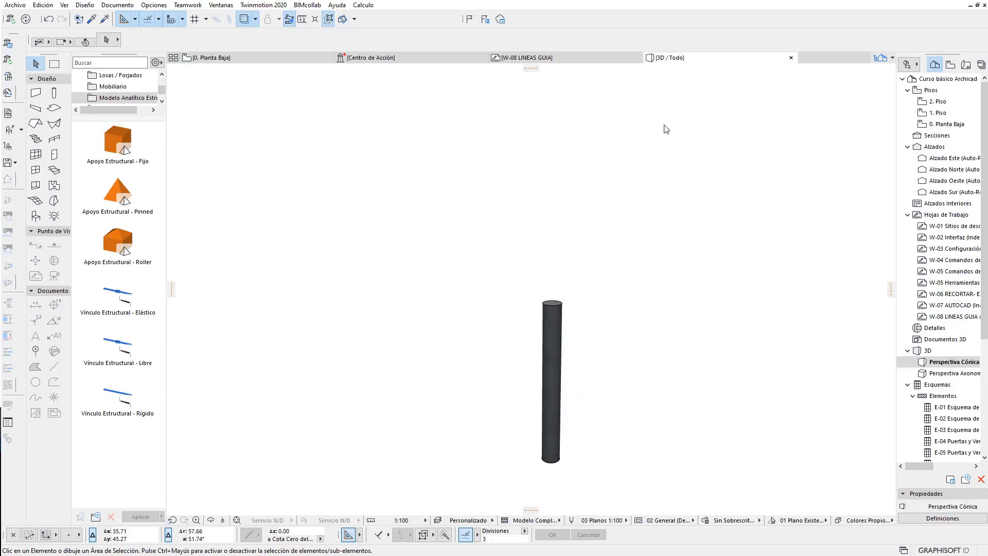
pyautogui.scroll(-2, 605, 305)
pyautogui.scroll(-2, 602, 276)
pyautogui.scroll(-2, 618, 243)
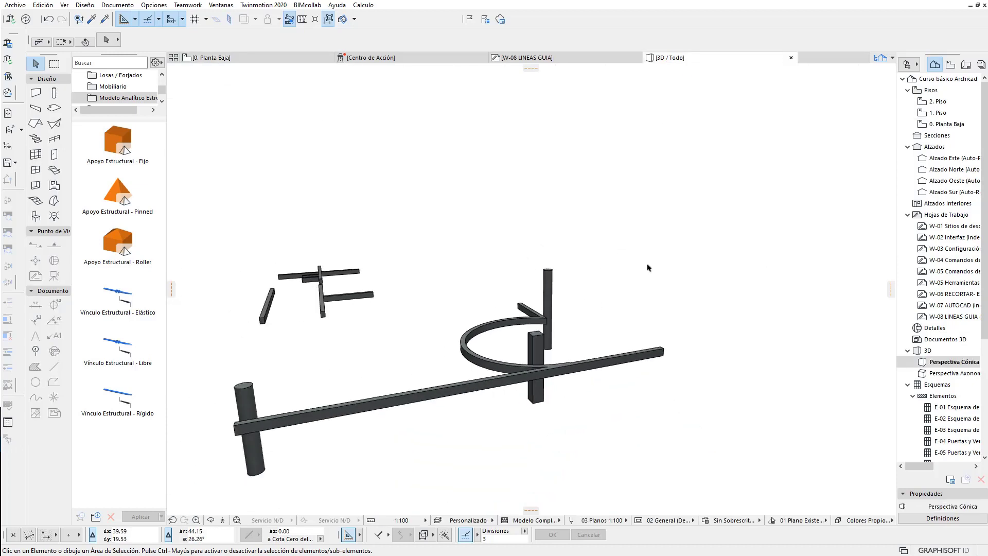
pyautogui.scroll(-1, 646, 267)
pyautogui.moveTo(636, 336)
pyautogui.keyDown('shift'); pyautogui.mouseDown(button='middle')
pyautogui.moveTo(603, 366)
pyautogui.moveTo(503, 392)
pyautogui.mouseUp(button='middle'); pyautogui.keyUp('shift')
pyautogui.moveTo(514, 410)
pyautogui.mouseDown()
pyautogui.moveTo(407, 267)
pyautogui.moveTo(253, 208)
pyautogui.mouseUp()
pyautogui.press('Delete')
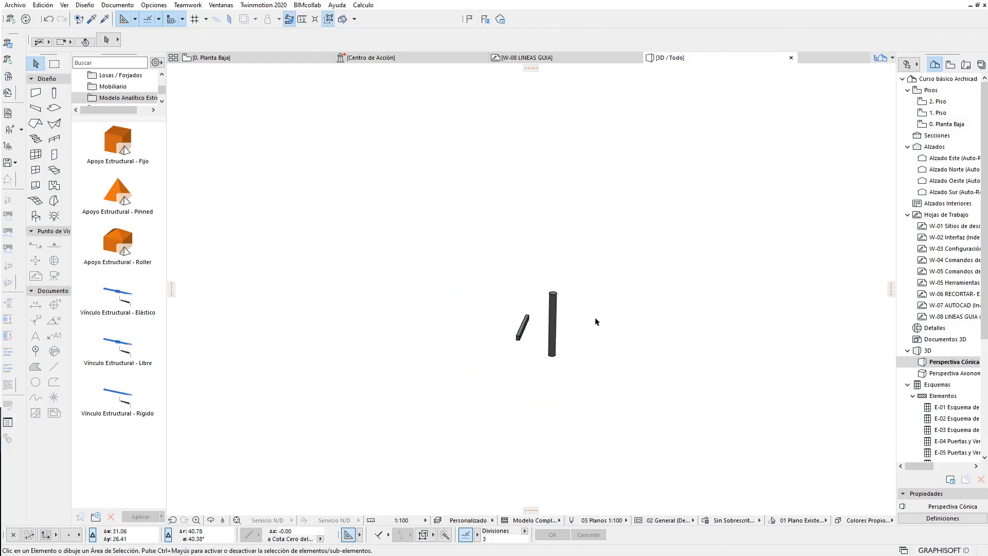
# Step: Delete the leftover short beam piece so only the round column remains
pyautogui.keyDown('shift'); pyautogui.moveTo(564, 363); pyautogui.dragTo(532, 332, button='middle'); pyautogui.keyUp('shift')
pyautogui.moveTo(480, 287); pyautogui.dragTo(527, 342)
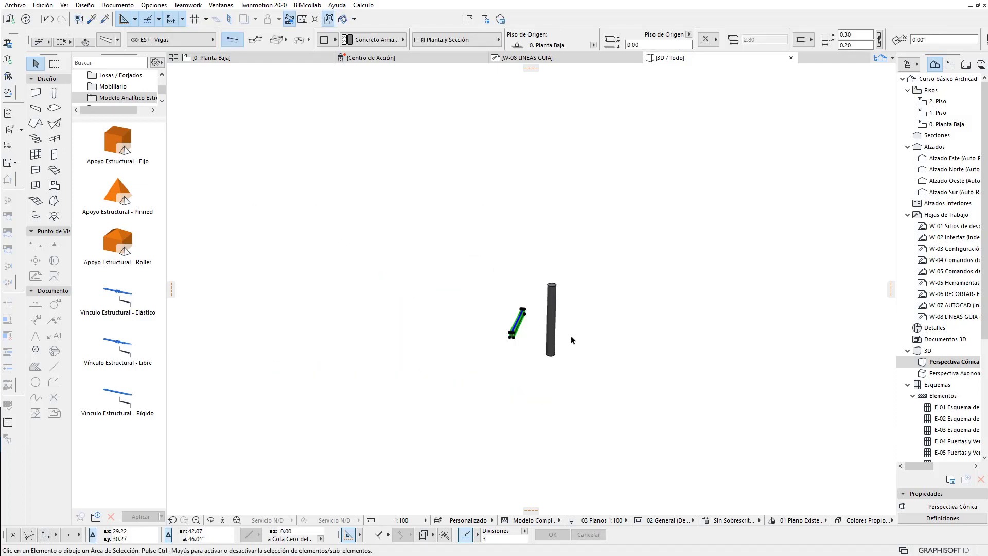
pyautogui.press('Delete')
pyautogui.click(549, 277)
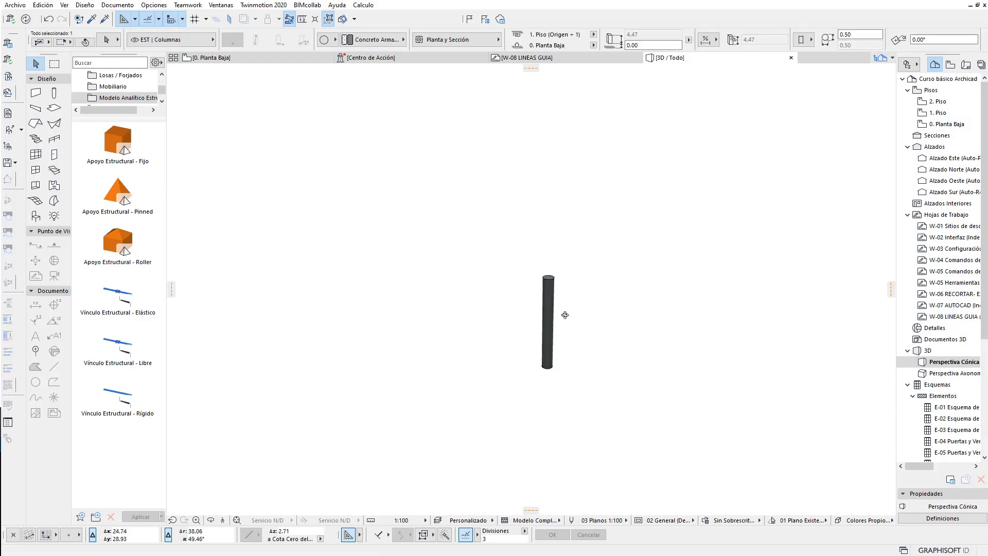
pyautogui.click(587, 293)
pyautogui.scroll(2, 564, 315)
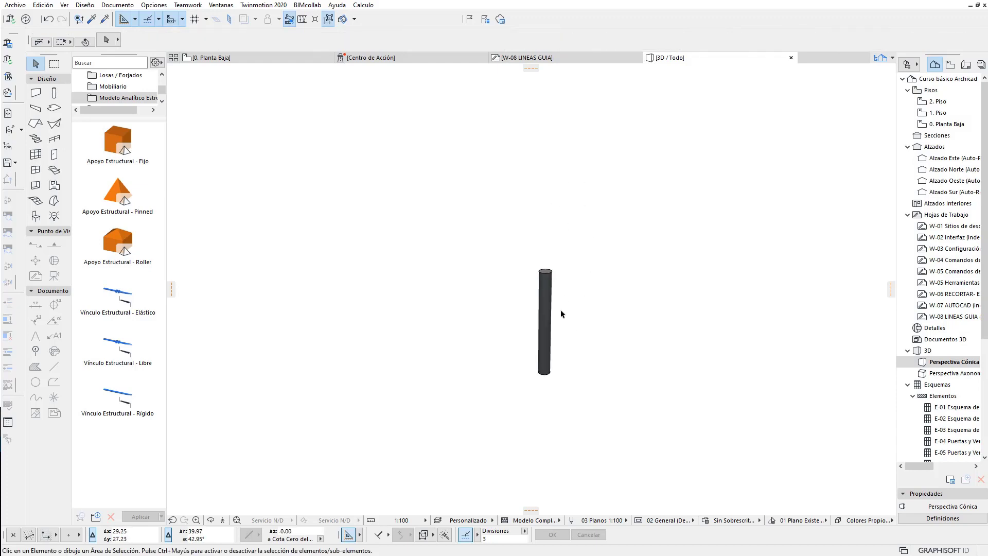
pyautogui.scroll(2, 570, 302)
pyautogui.scroll(1, 573, 303)
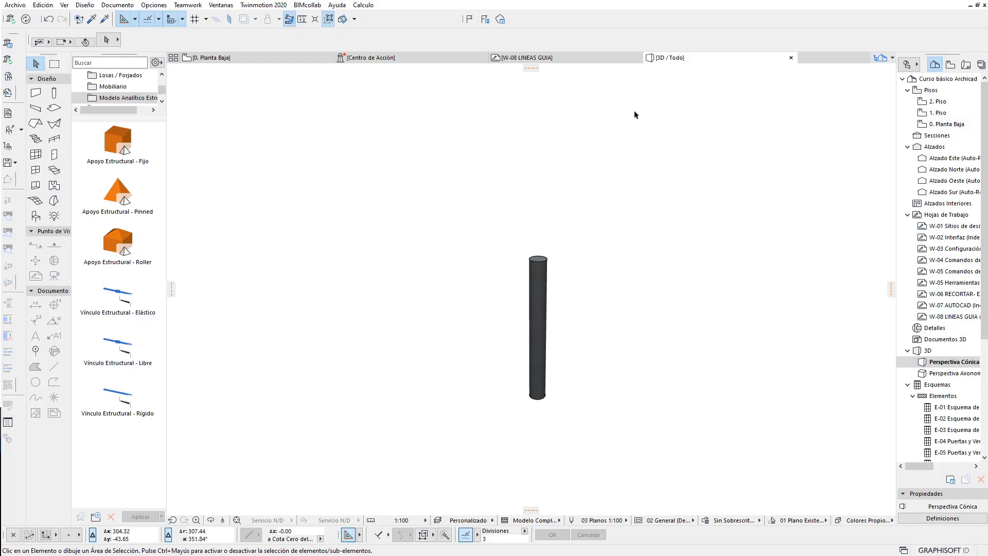
pyautogui.scroll(-1, 637, 149)
pyautogui.moveTo(637, 150); pyautogui.dragTo(575, 204, button='middle')
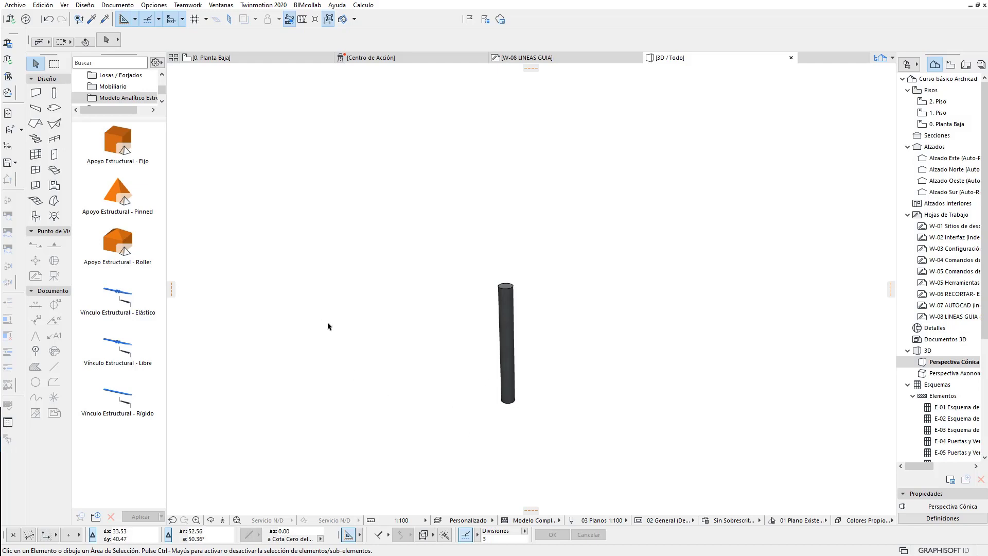
# Step: Draw a full dashed guide circle of radius 1.20 centred on the column base
pyautogui.press('g')
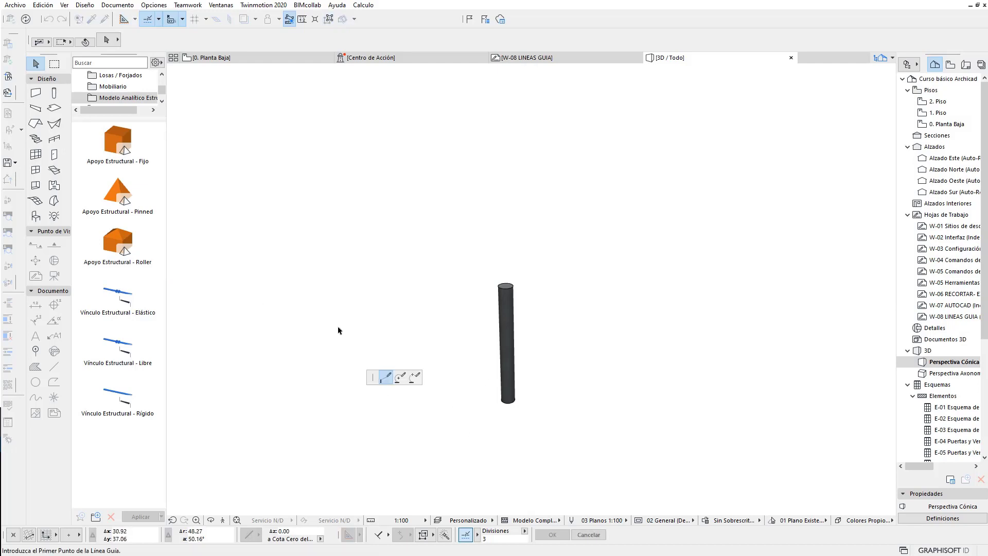
pyautogui.click(399, 377)
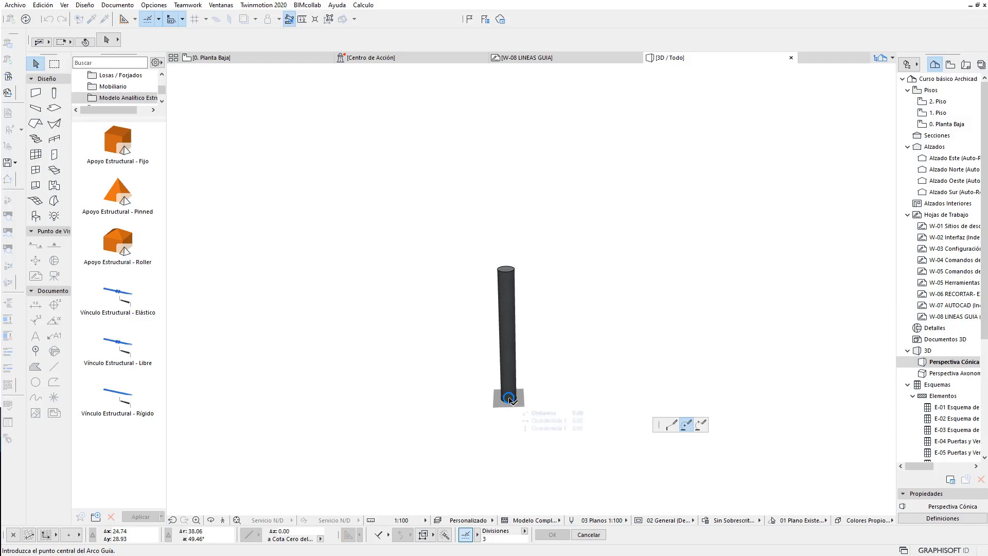
pyautogui.click(509, 398)
pyautogui.write('1.2')
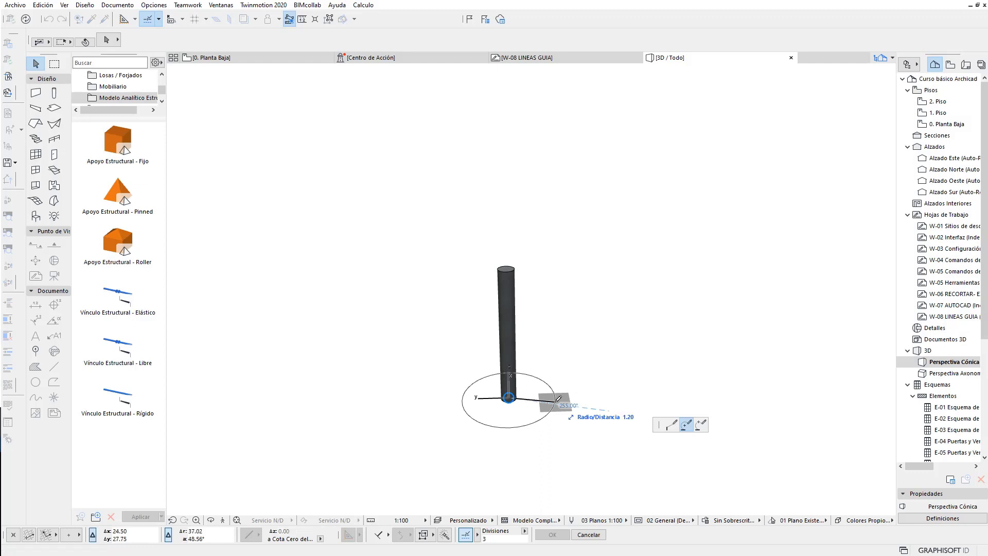
pyautogui.press('Return')
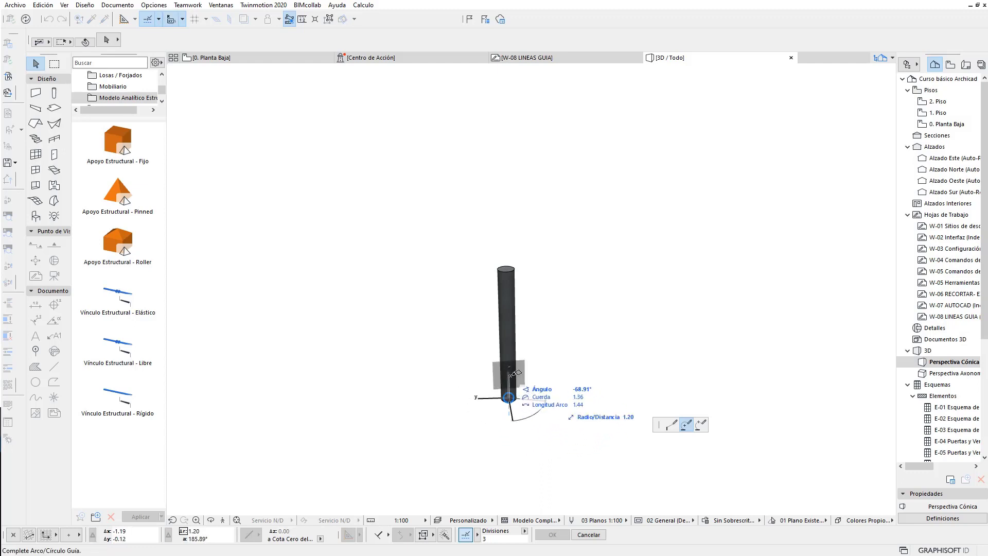
pyautogui.click(550, 424)
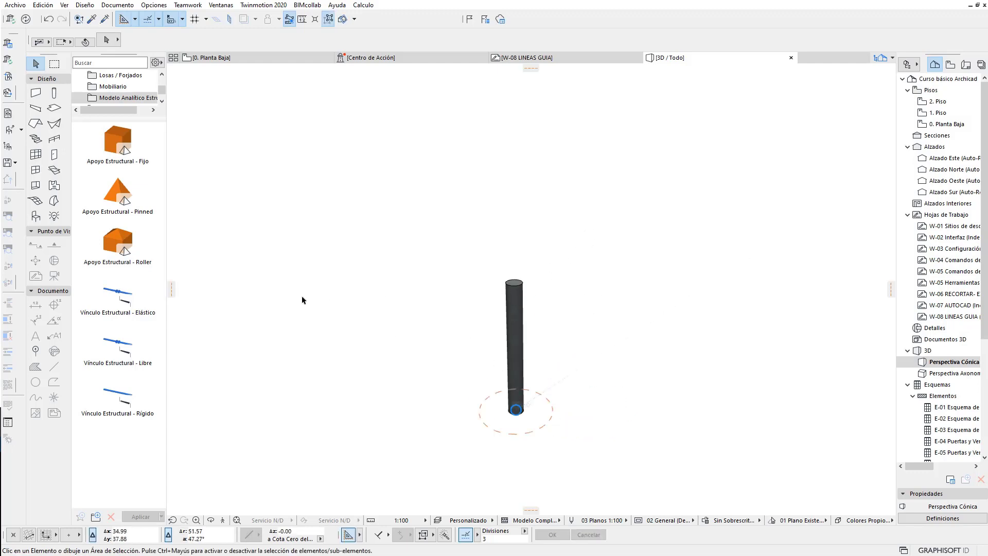
pyautogui.hotkey('alt', 'g')
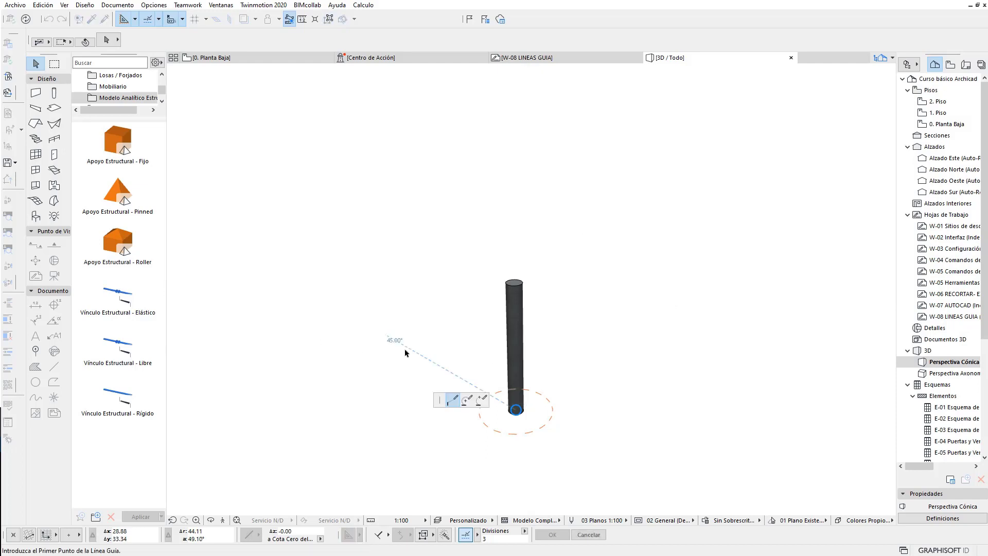
# Step: Draw a horizontal guide line from the column top out to its left
pyautogui.click(516, 282)
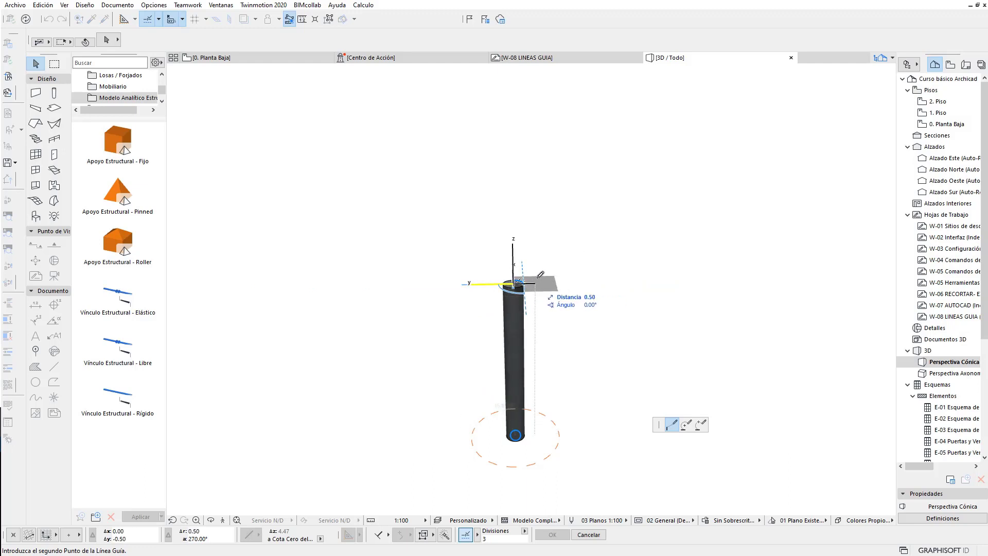
pyautogui.click(211, 520)
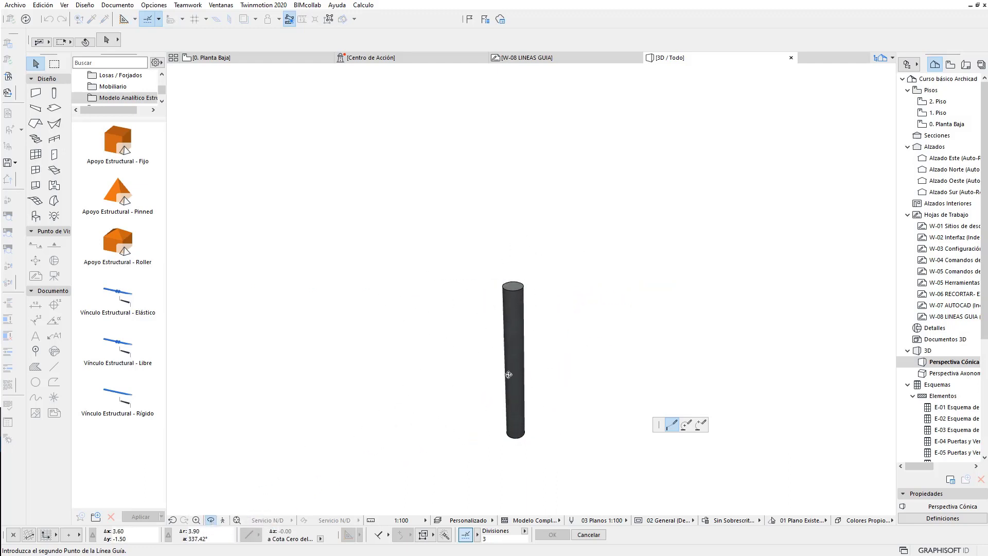
pyautogui.click(211, 520)
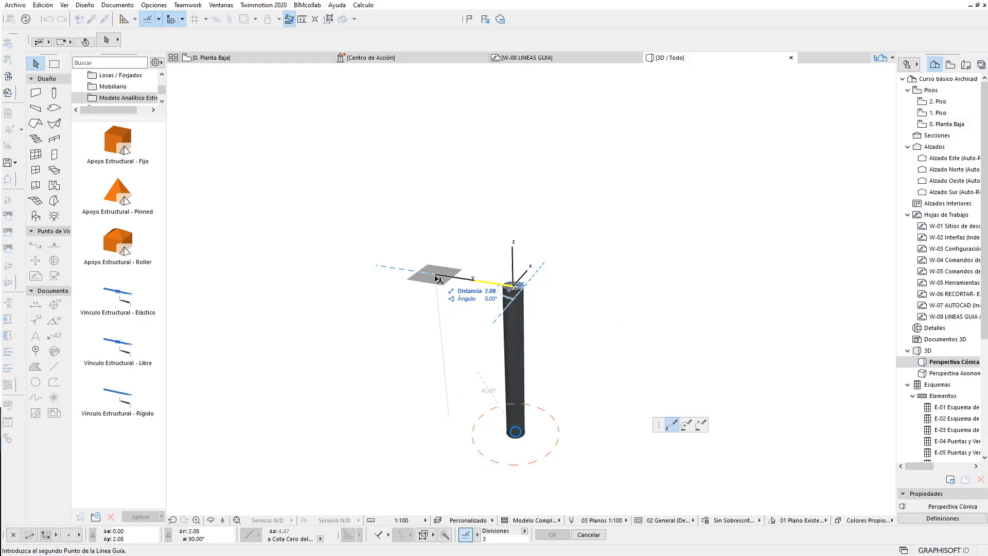
pyautogui.click(438, 279)
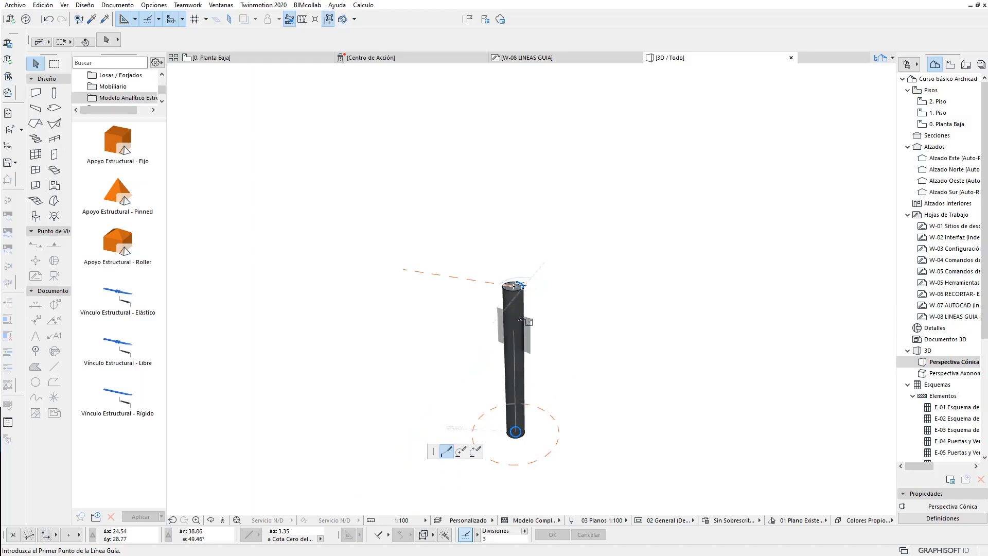
# Step: Add a guide line from the column top extending 3.00 to the right
pyautogui.click(514, 285)
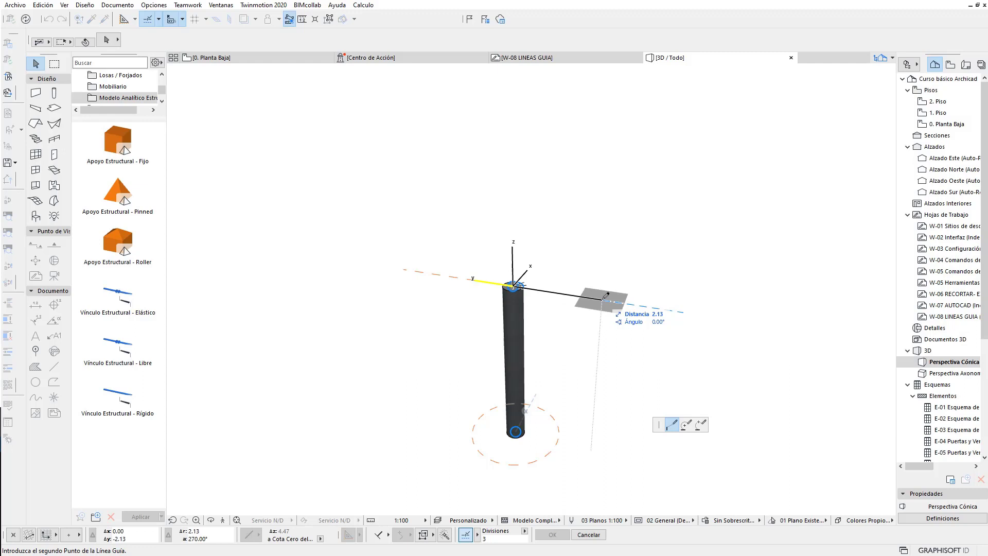
pyautogui.write('3')
pyautogui.click(606, 296)
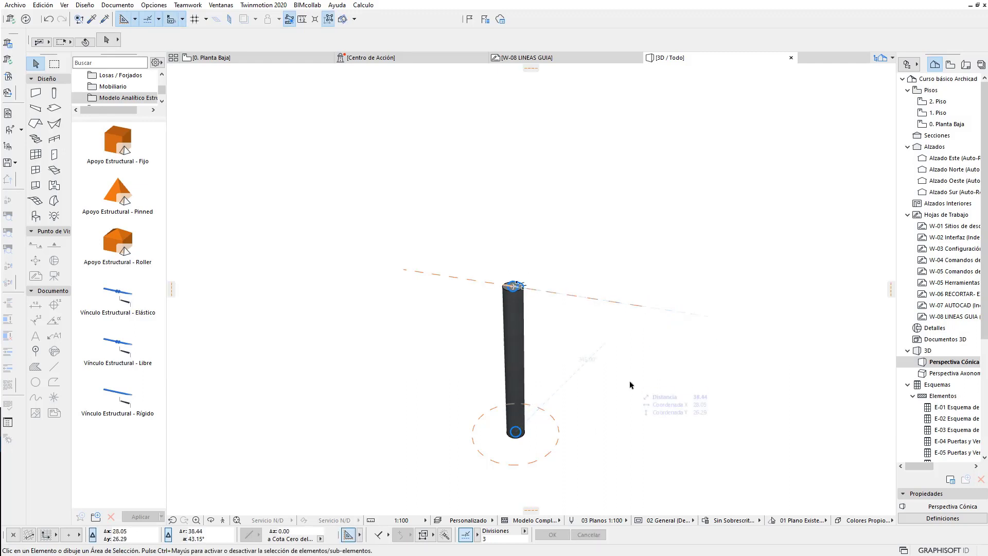
pyautogui.moveTo(598, 368); pyautogui.dragTo(612, 352, button='middle')
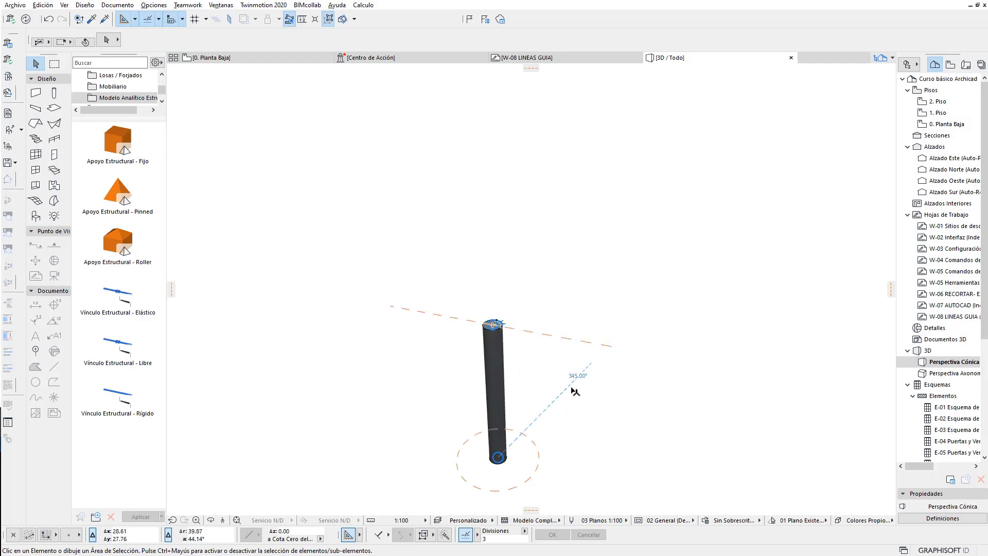
# Step: Start another guide line on the existing guide right of the column
pyautogui.hotkey('alt', 'g')
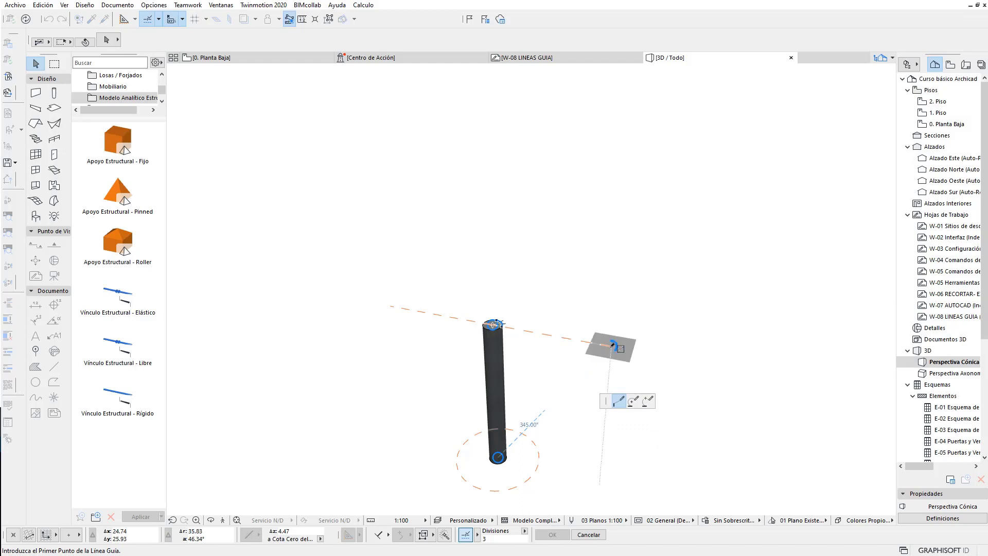
pyautogui.click(611, 346)
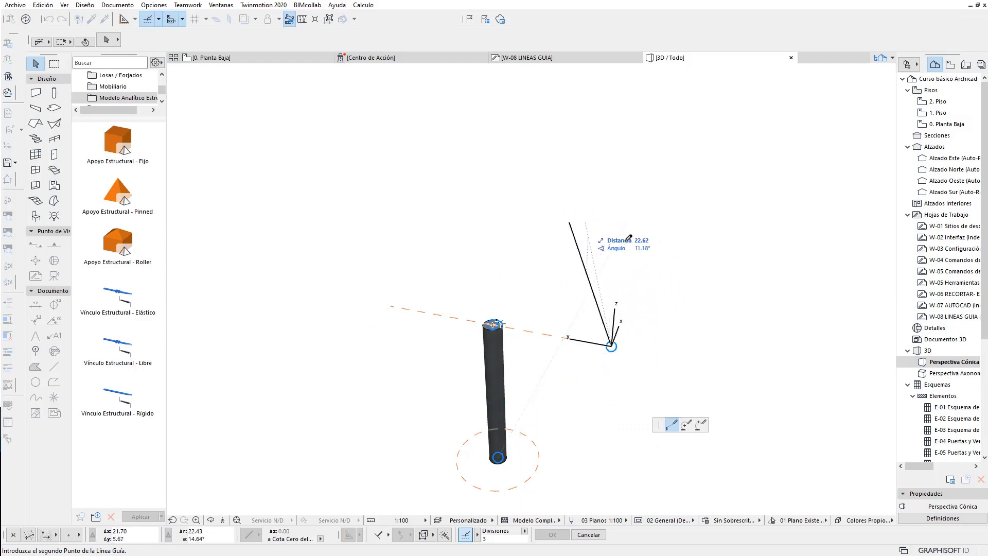
pyautogui.keyDown('shift'); pyautogui.moveTo(625, 296); pyautogui.dragTo(590, 300, button='middle'); pyautogui.keyUp('shift')
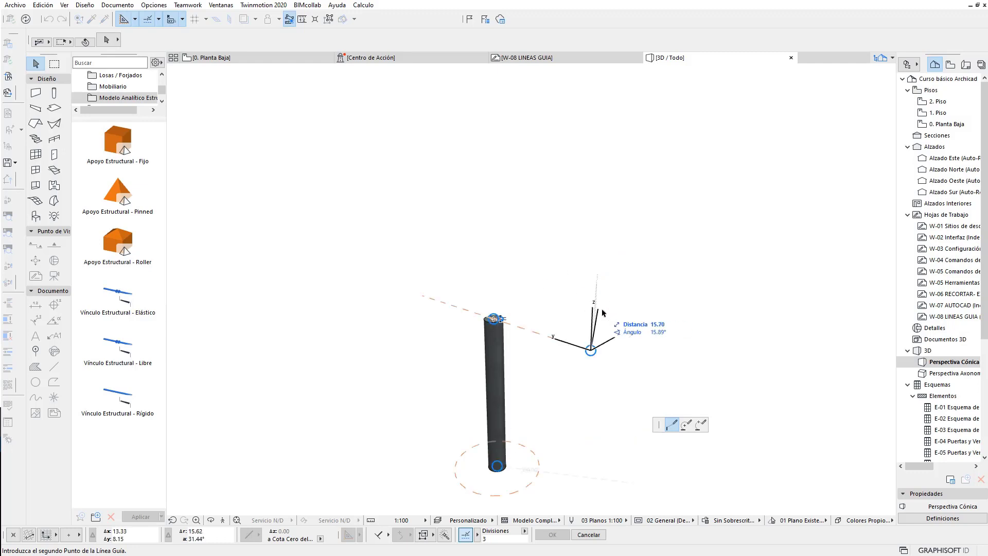
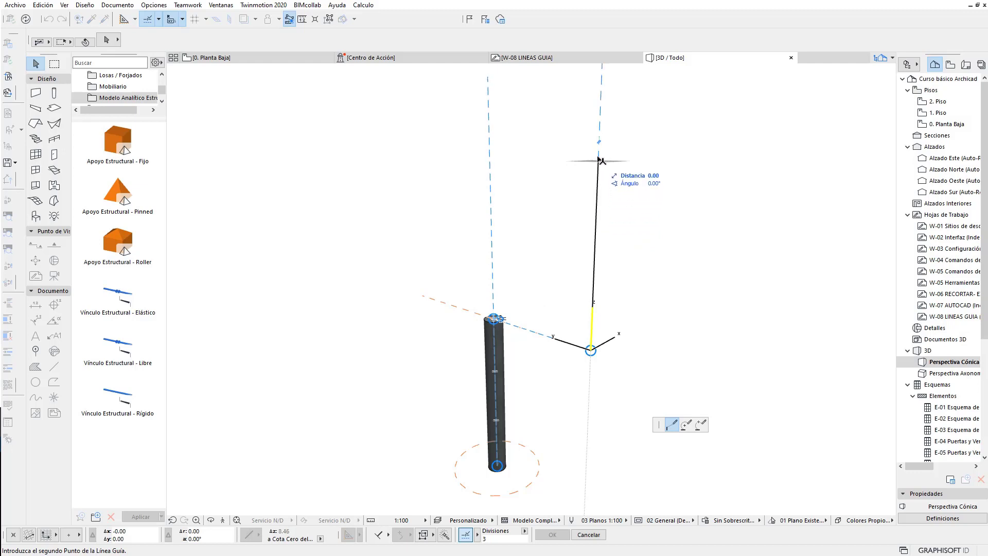
# Step: Draw the vertical guide lines rising above the post for the panel frame
pyautogui.click(601, 126)
pyautogui.keyDown('shift'); pyautogui.moveTo(558, 385); pyautogui.dragTo(485, 327, button='middle'); pyautogui.keyUp('shift')
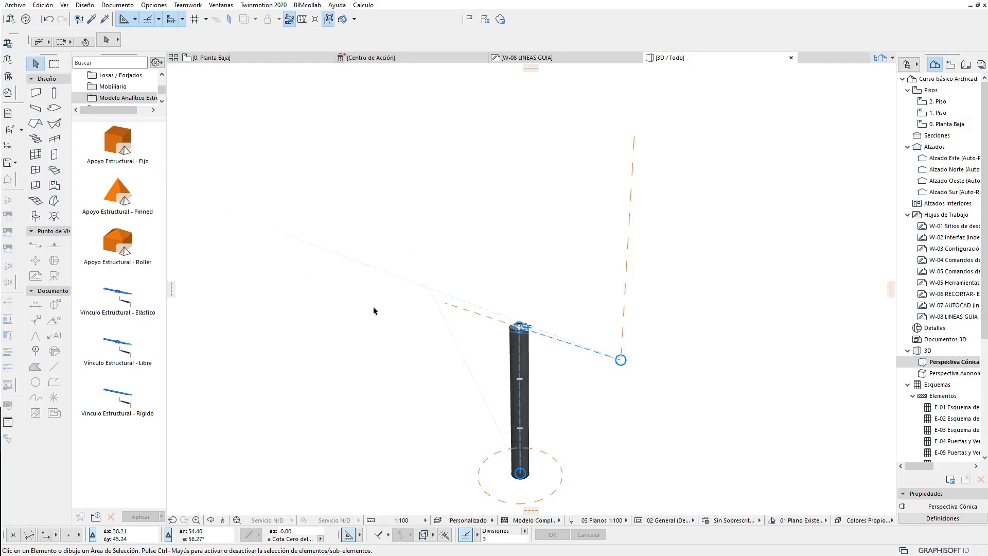
pyautogui.click(228, 271)
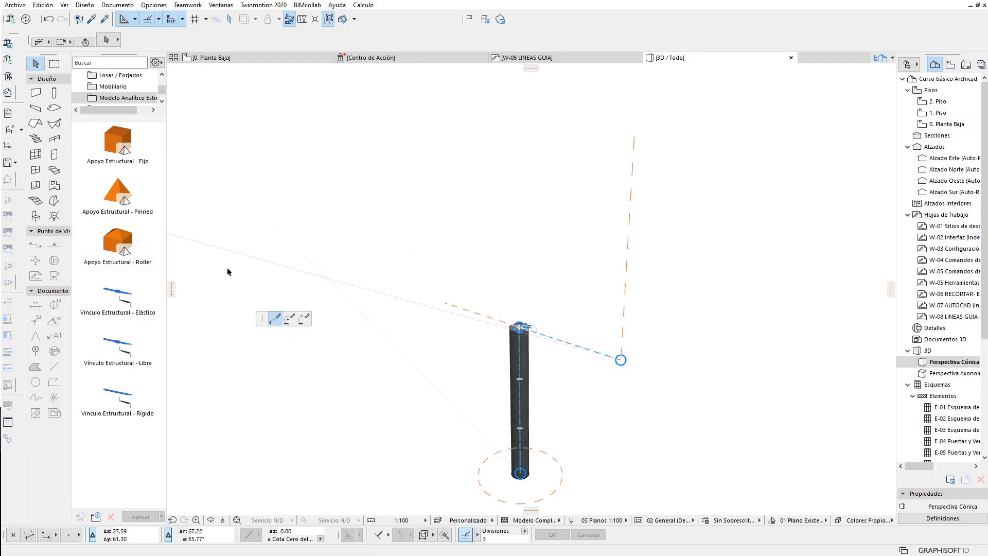
pyautogui.click(444, 302)
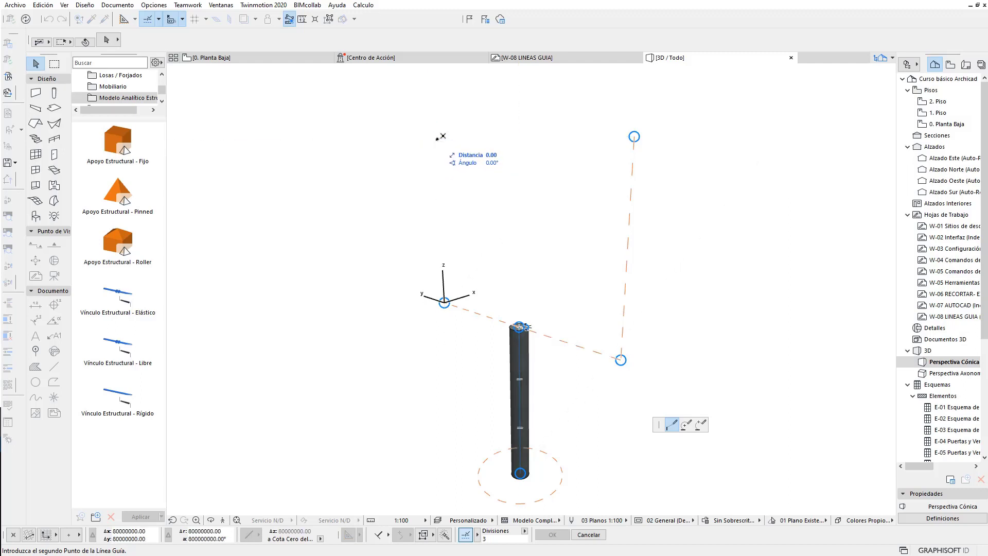
pyautogui.scroll(1, 444, 175)
pyautogui.scroll(1, 444, 175)
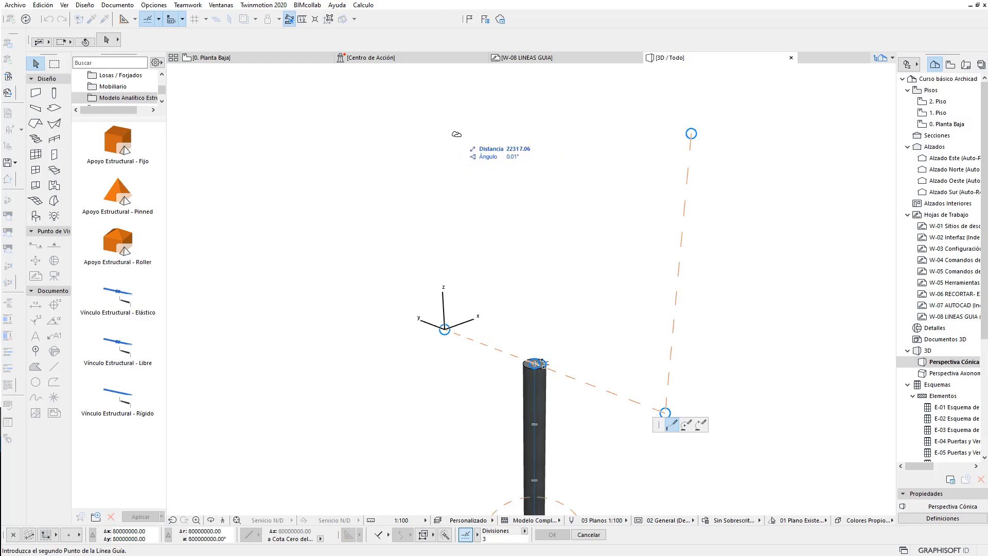
pyautogui.scroll(-1, 458, 191)
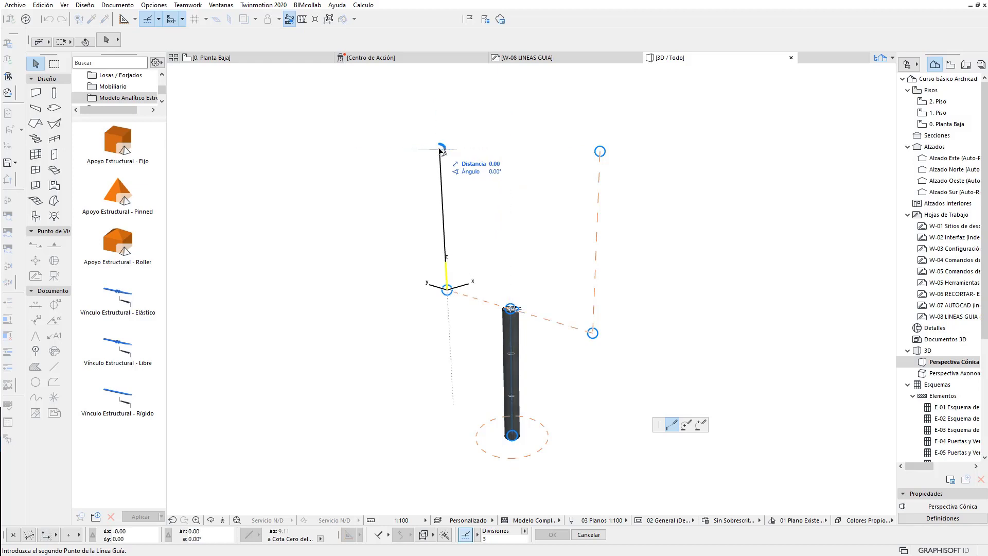
pyautogui.click(440, 149)
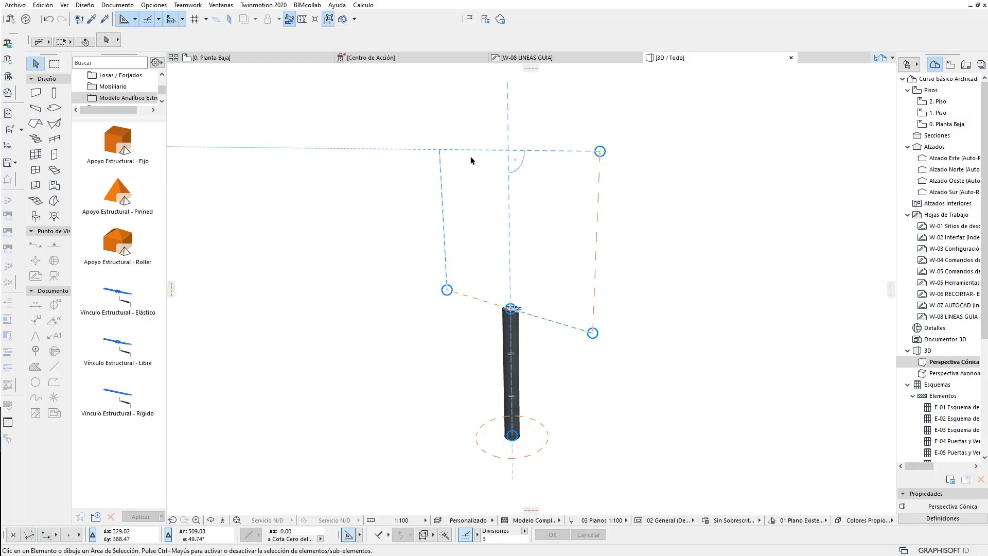
# Step: Add the top guide line closing the rectangular frame, then orbit to check it
pyautogui.hotkey('alt', 'g')
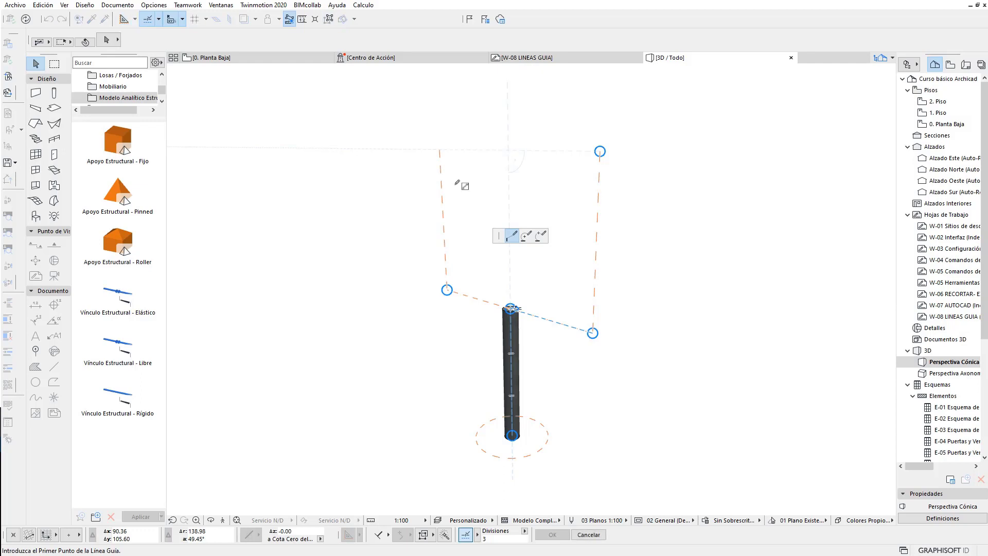
pyautogui.click(439, 149)
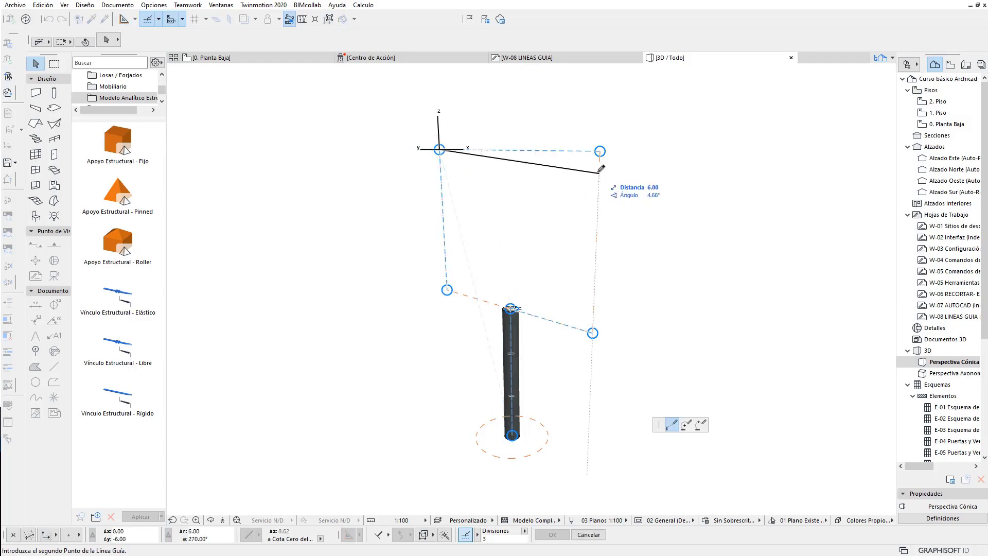
pyautogui.click(600, 151)
pyautogui.moveTo(564, 279)
pyautogui.keyDown('shift'); pyautogui.mouseDown(button='middle')
pyautogui.moveTo(443, 351)
pyautogui.moveTo(633, 353)
pyautogui.mouseUp(button='middle'); pyautogui.keyUp('shift')
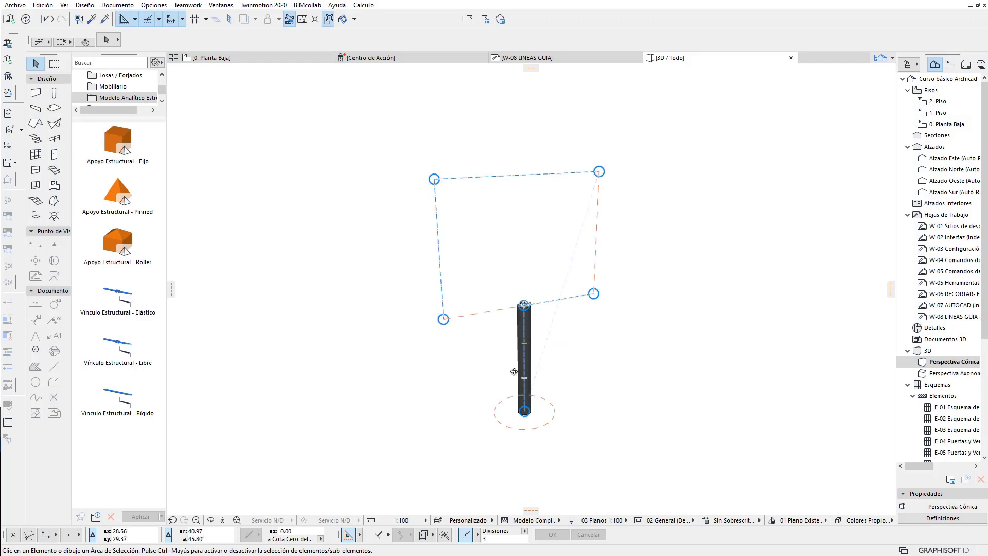
pyautogui.moveTo(514, 372)
pyautogui.keyDown('shift'); pyautogui.mouseDown(button='middle')
pyautogui.moveTo(584, 336)
pyautogui.moveTo(554, 333)
pyautogui.moveTo(532, 345)
pyautogui.mouseUp(button='middle'); pyautogui.keyUp('shift')
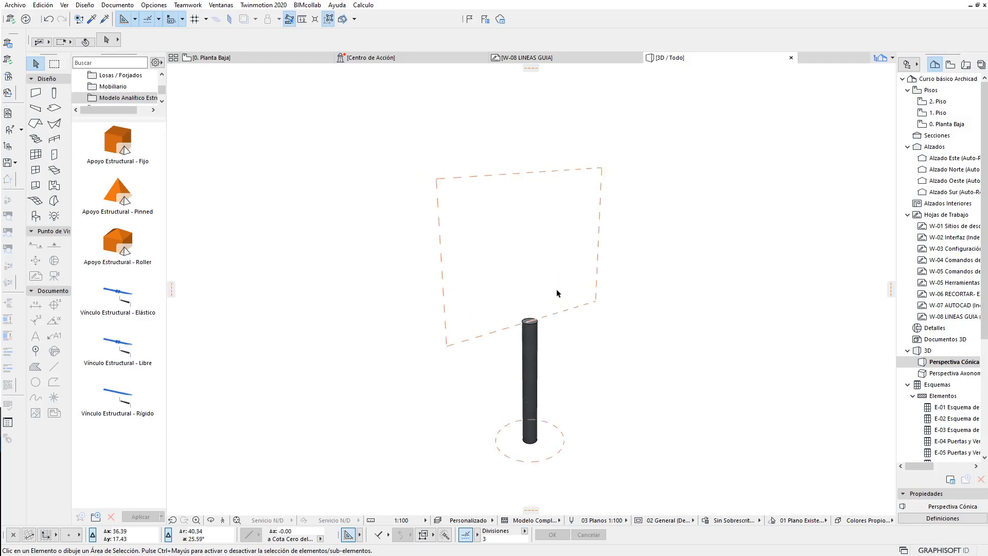
pyautogui.keyDown('shift'); pyautogui.moveTo(556, 293); pyautogui.dragTo(463, 257, button='middle'); pyautogui.keyUp('shift')
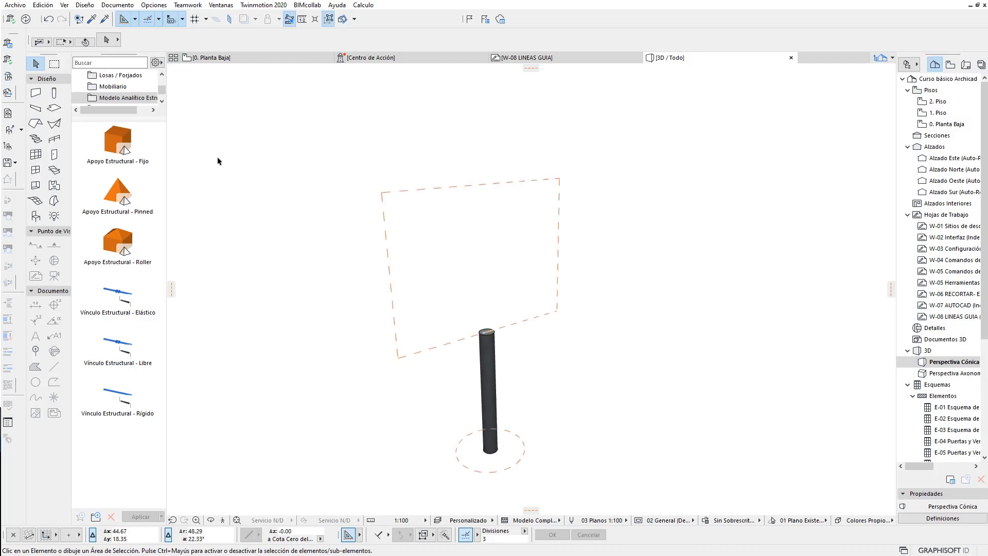
# Step: Create a Box morph across the frame's opposite corners with 0.20 extrusion
pyautogui.click(54, 200)
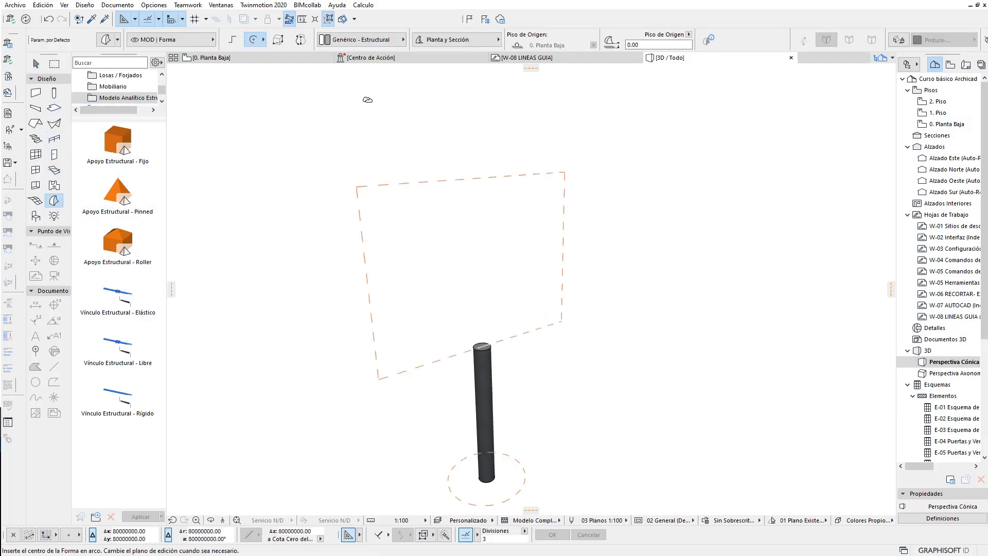
pyautogui.click(278, 41)
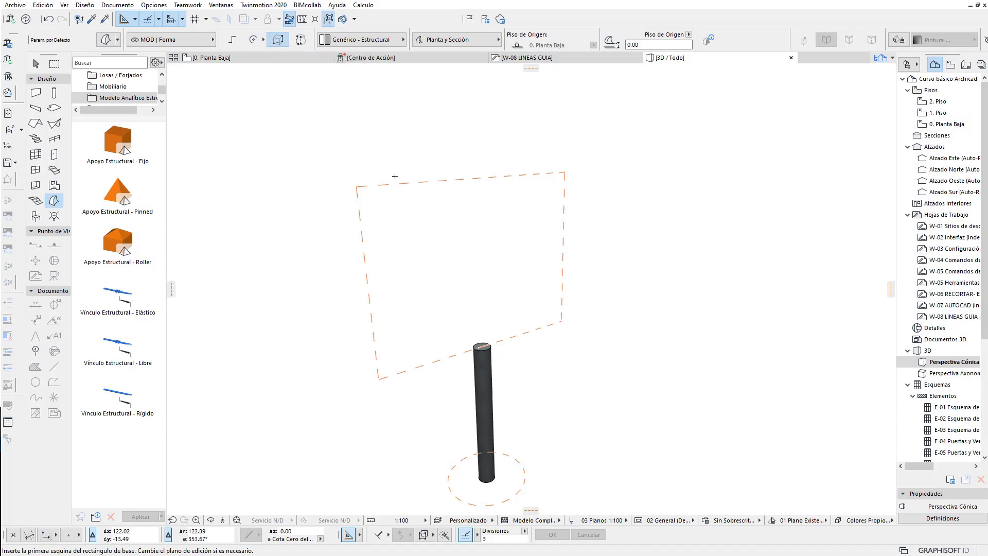
pyautogui.click(356, 186)
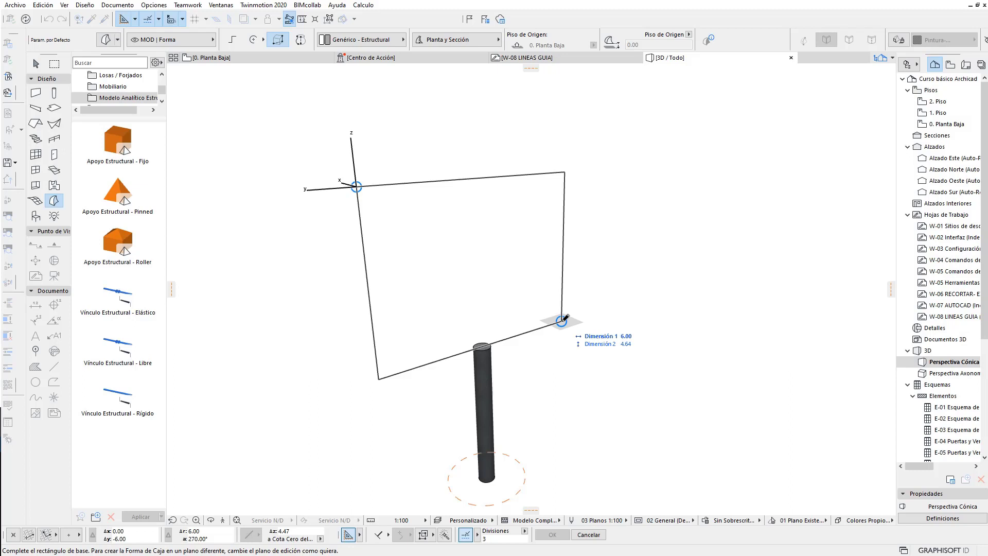
pyautogui.click(563, 320)
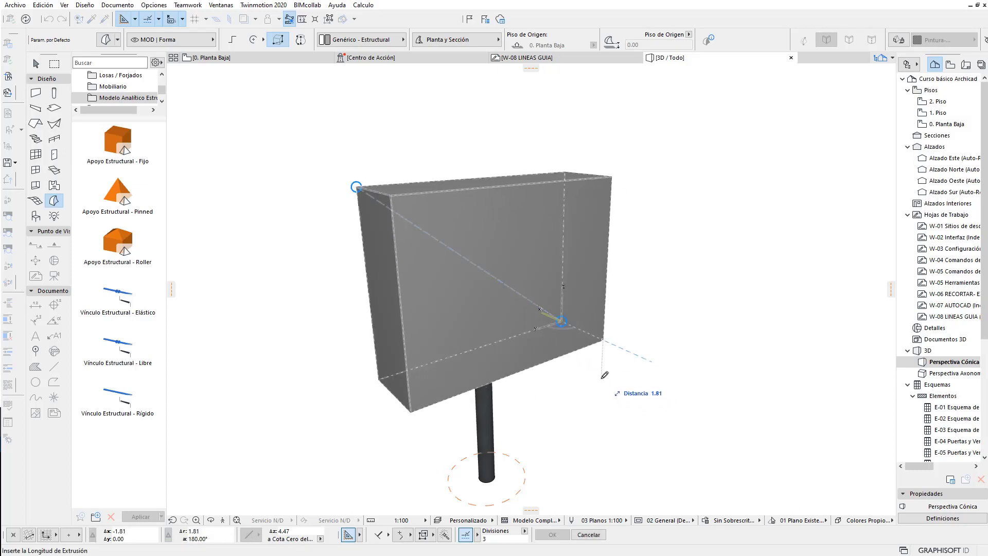
pyautogui.press('Return')
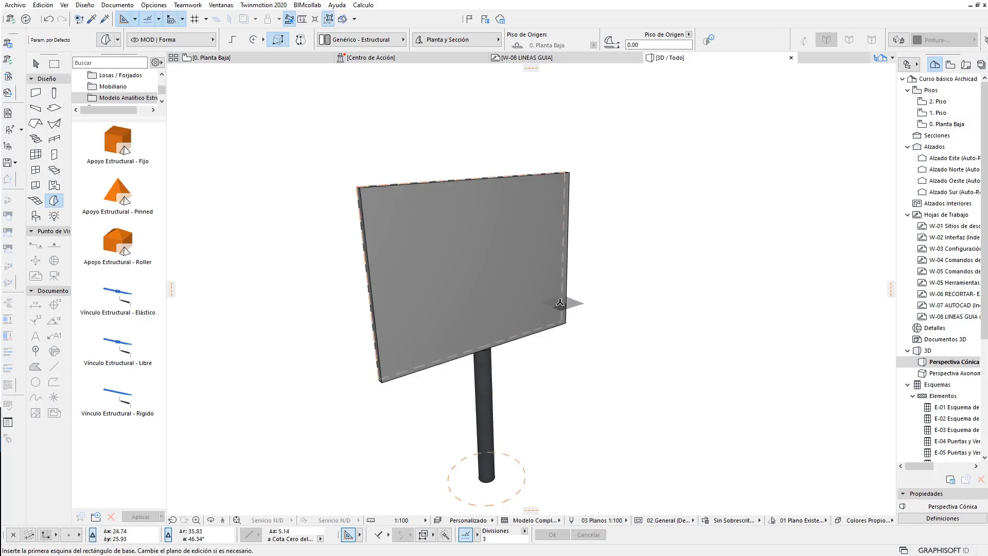
pyautogui.press('Escape')
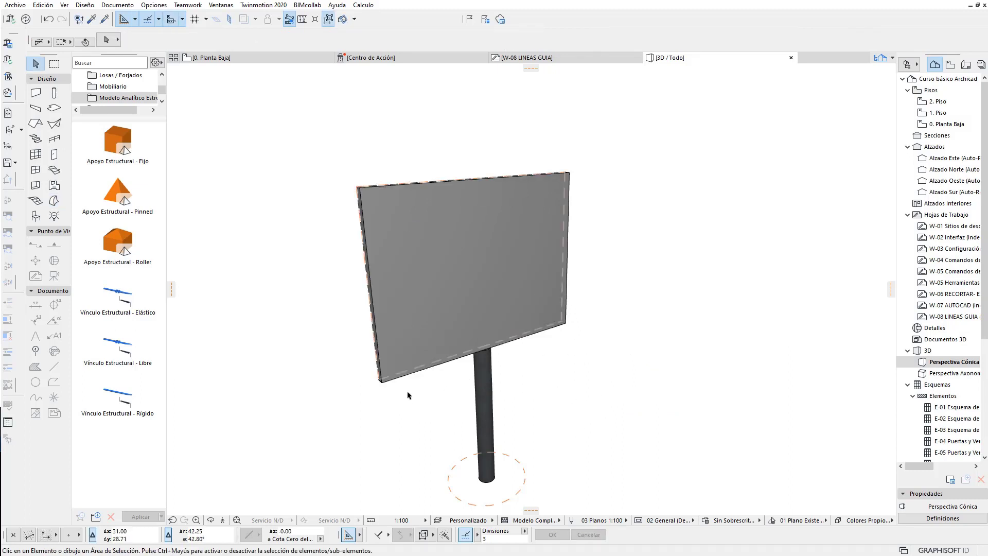
# Step: With Half snapping, drag the sign panel 0.10 sideways to centre it on the post
pyautogui.moveTo(407, 395)
pyautogui.keyDown('shift'); pyautogui.mouseDown(button='middle')
pyautogui.moveTo(412, 379)
pyautogui.moveTo(646, 375)
pyautogui.moveTo(620, 376)
pyautogui.moveTo(637, 380)
pyautogui.moveTo(617, 418)
pyautogui.mouseUp(button='middle'); pyautogui.keyUp('shift')
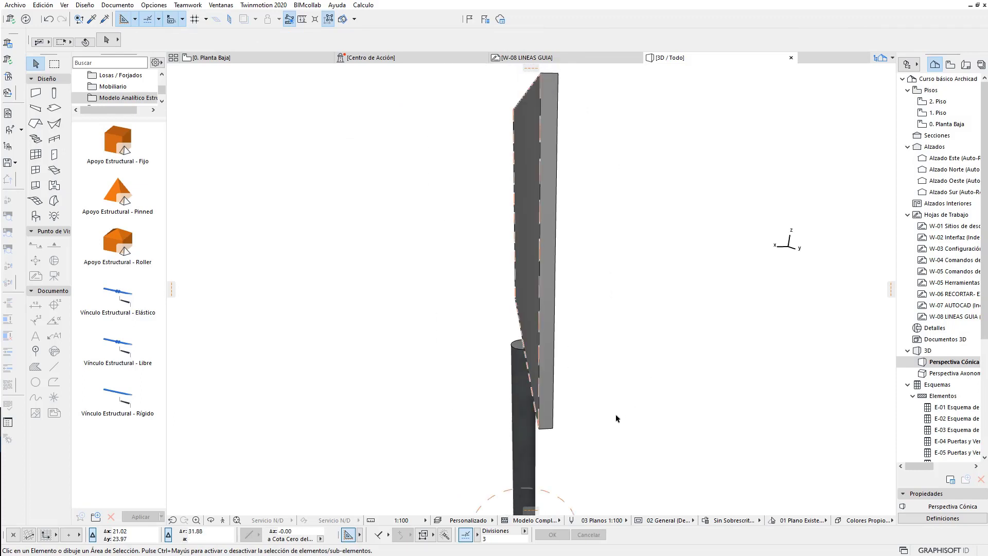
pyautogui.moveTo(560, 447)
pyautogui.keyDown('shift'); pyautogui.mouseDown(button='middle')
pyautogui.moveTo(543, 425)
pyautogui.moveTo(551, 450)
pyautogui.mouseUp(button='middle'); pyautogui.keyUp('shift')
pyautogui.click(544, 419)
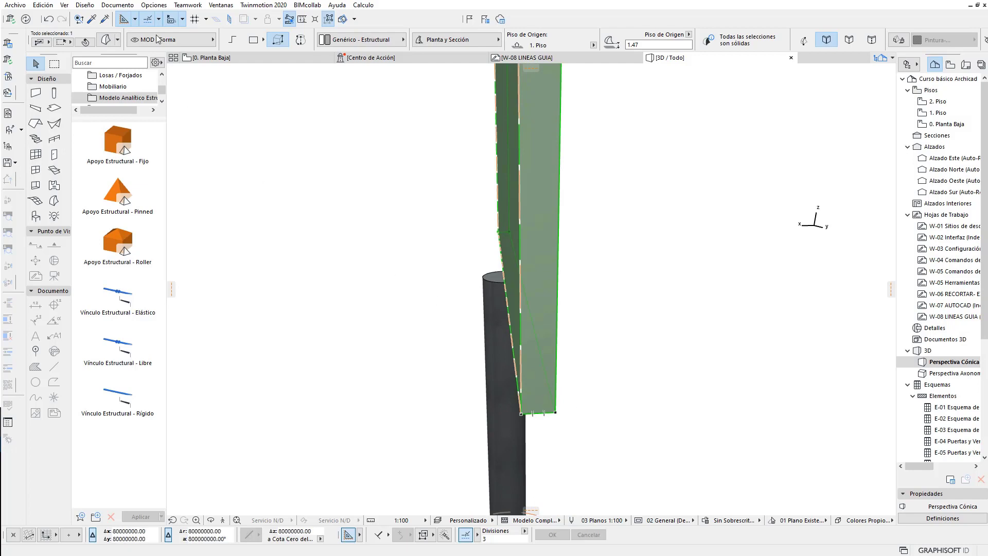
pyautogui.click(159, 18)
pyautogui.click(170, 72)
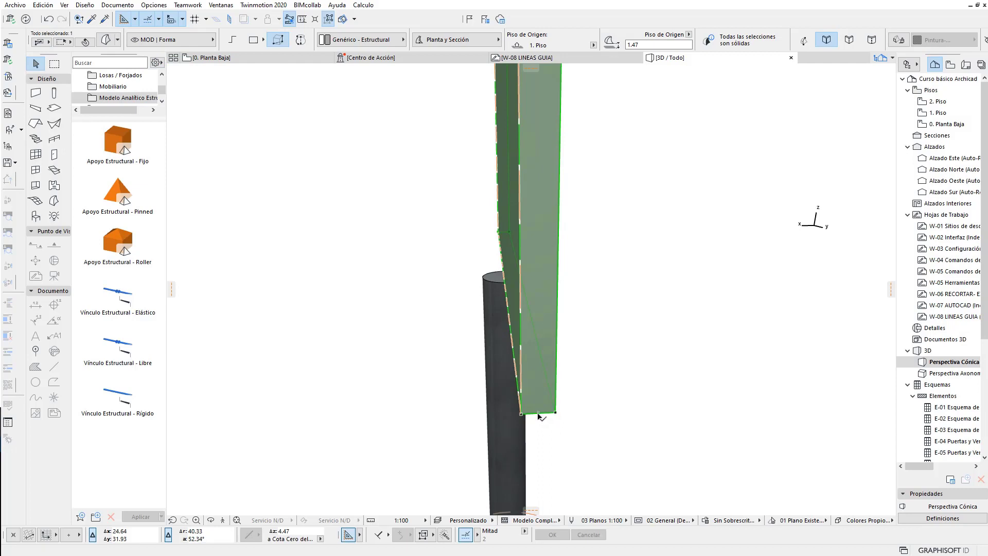
pyautogui.click(538, 413)
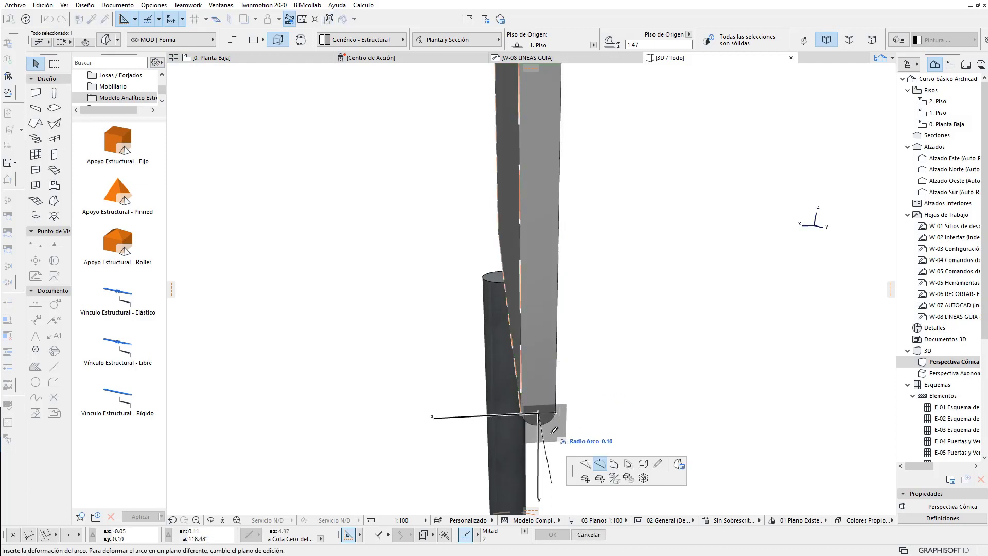
pyautogui.click(585, 479)
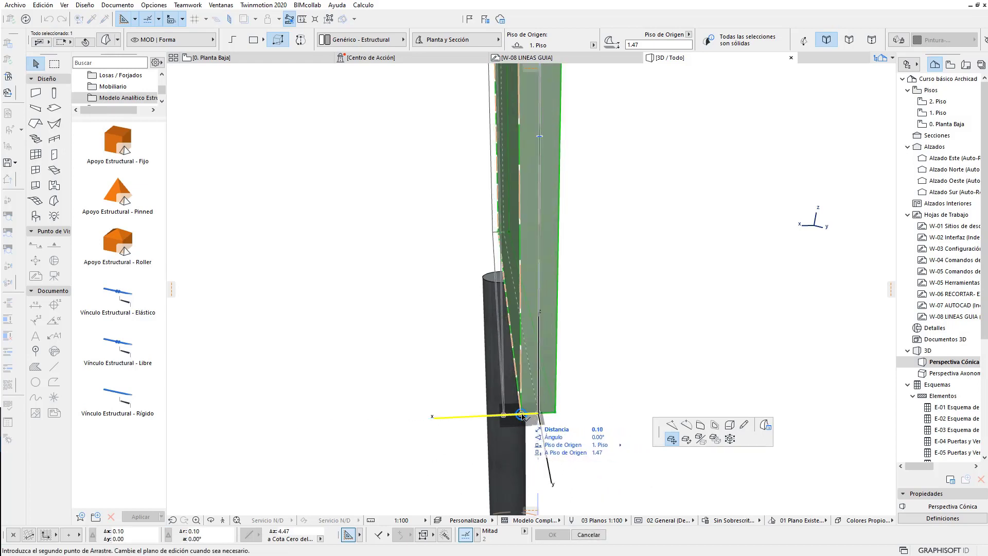
pyautogui.click(522, 416)
pyautogui.click(586, 417)
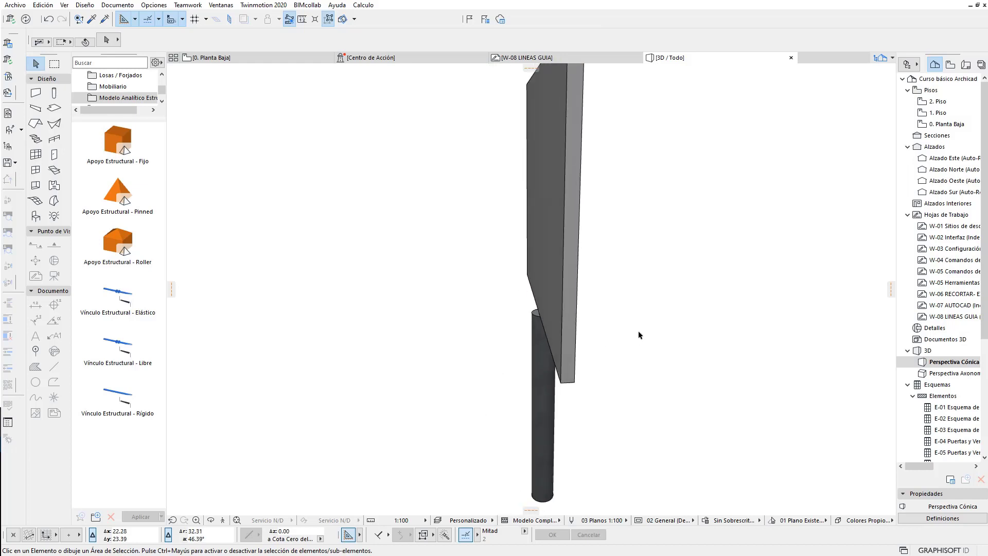
pyautogui.moveTo(639, 335)
pyautogui.keyDown('shift'); pyautogui.mouseDown(button='middle')
pyautogui.moveTo(657, 352)
pyautogui.moveTo(563, 369)
pyautogui.mouseUp(button='middle'); pyautogui.keyUp('shift')
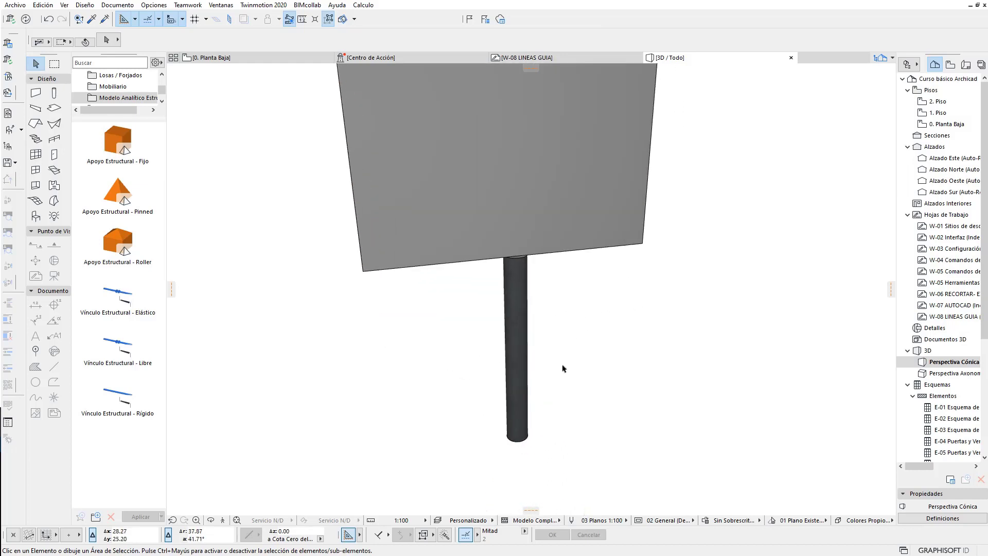
pyautogui.keyDown('shift'); pyautogui.moveTo(538, 412); pyautogui.dragTo(515, 414, button='middle'); pyautogui.keyUp('shift')
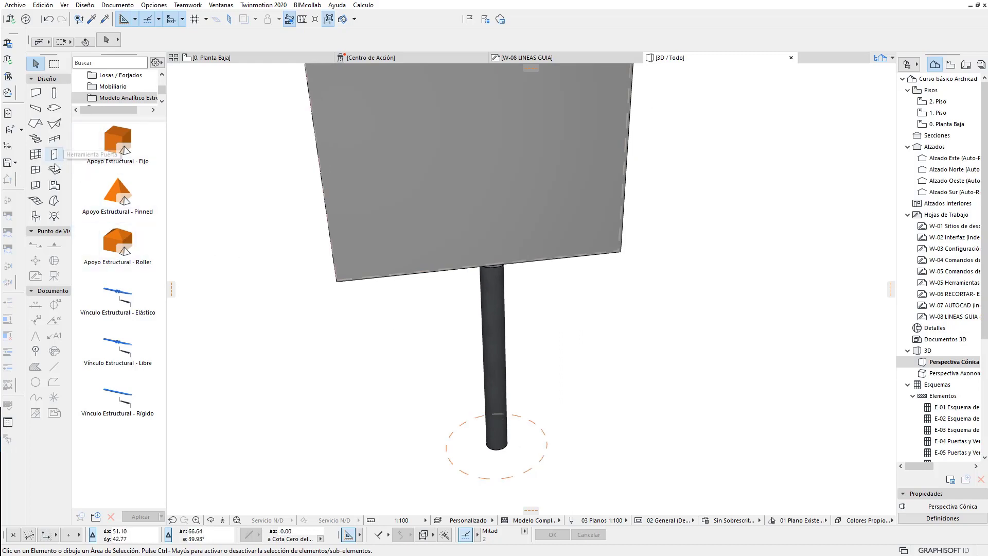
# Step: Draw a Circle-method morph disc of radius 1.20 centred on the post's foot
pyautogui.click(54, 201)
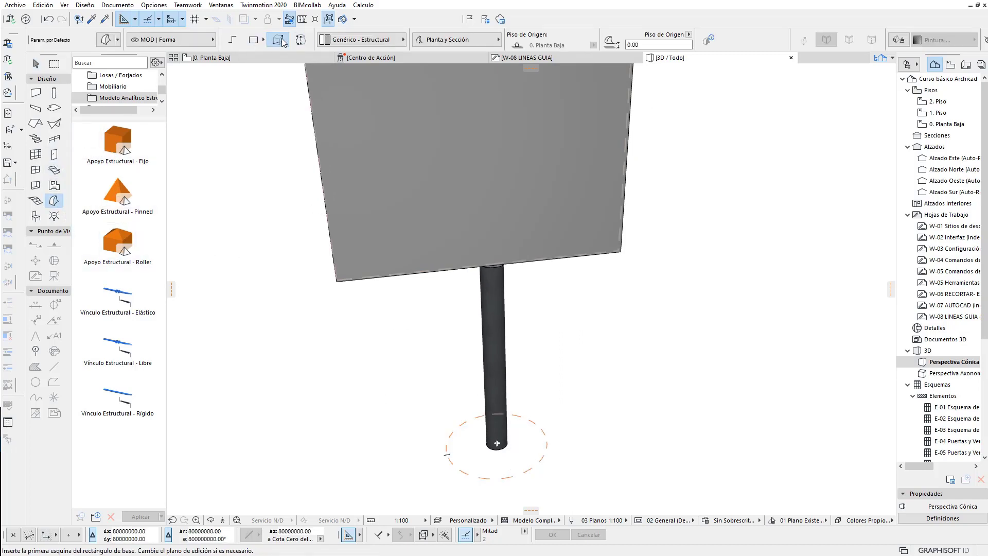
pyautogui.click(263, 41)
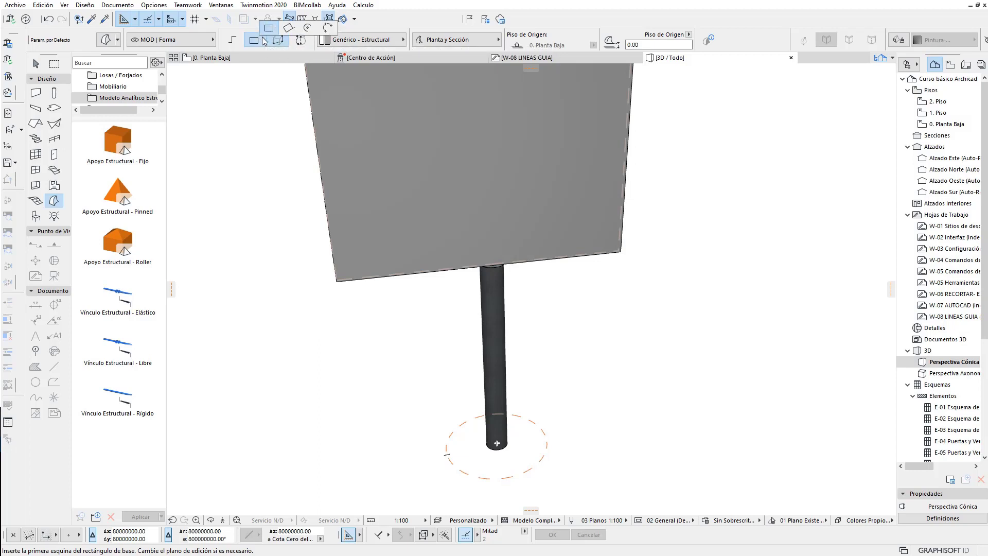
pyautogui.click(308, 27)
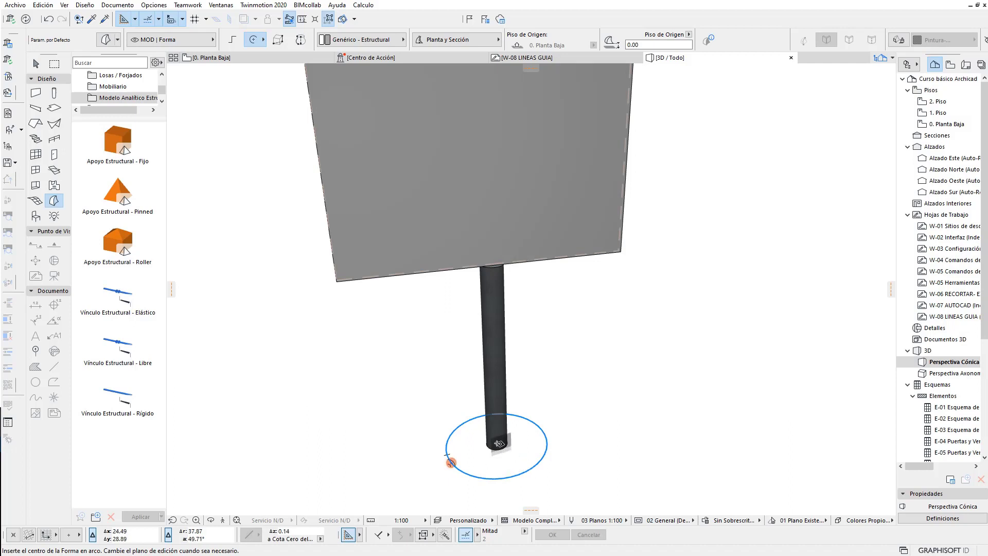
pyautogui.click(497, 441)
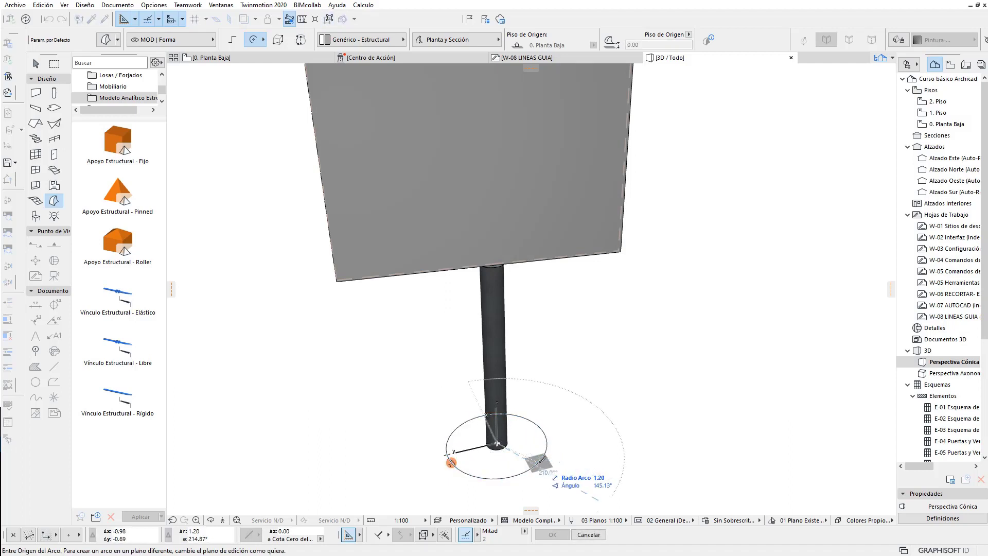
pyautogui.click(541, 457)
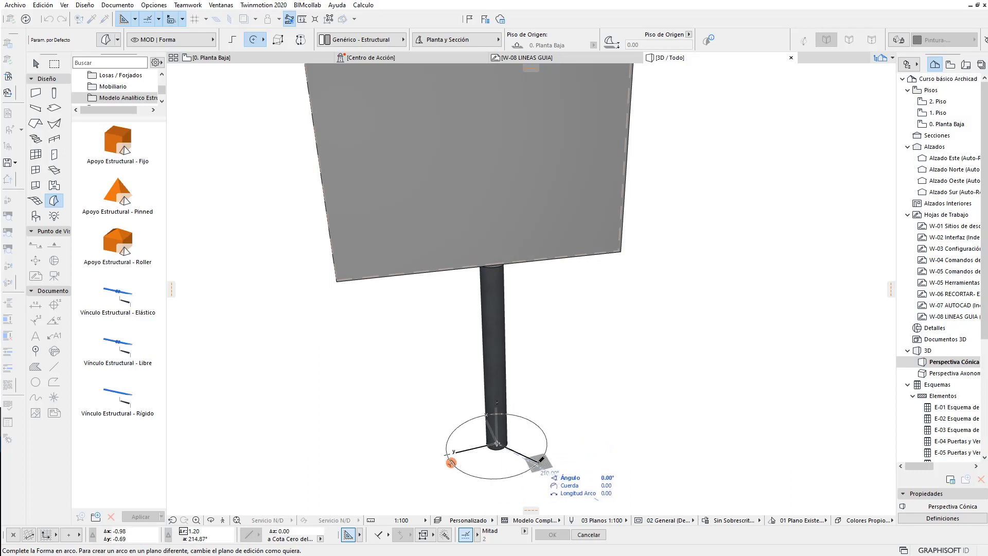
pyautogui.click(451, 462)
pyautogui.click(36, 63)
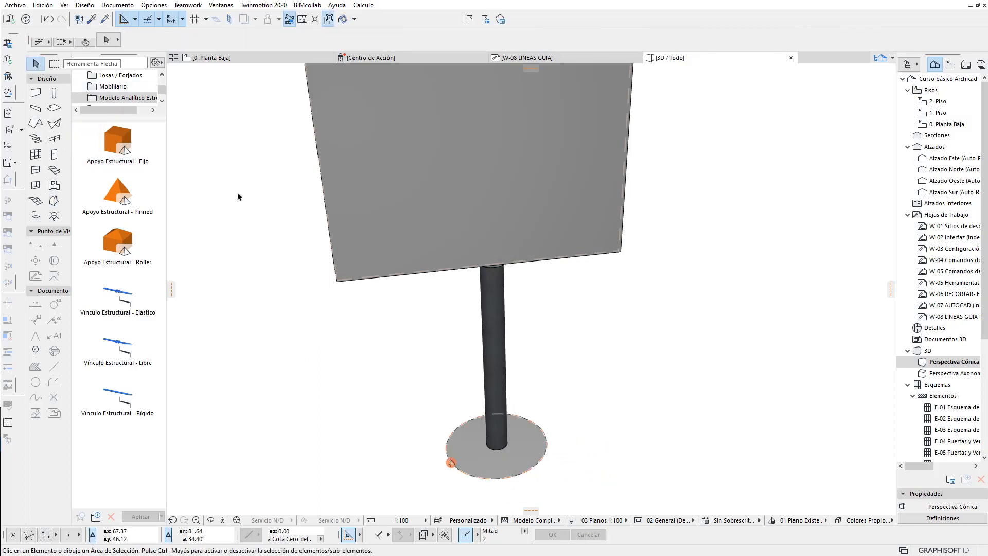
pyautogui.scroll(2, 526, 455)
pyautogui.scroll(2, 526, 455)
pyautogui.click(523, 450)
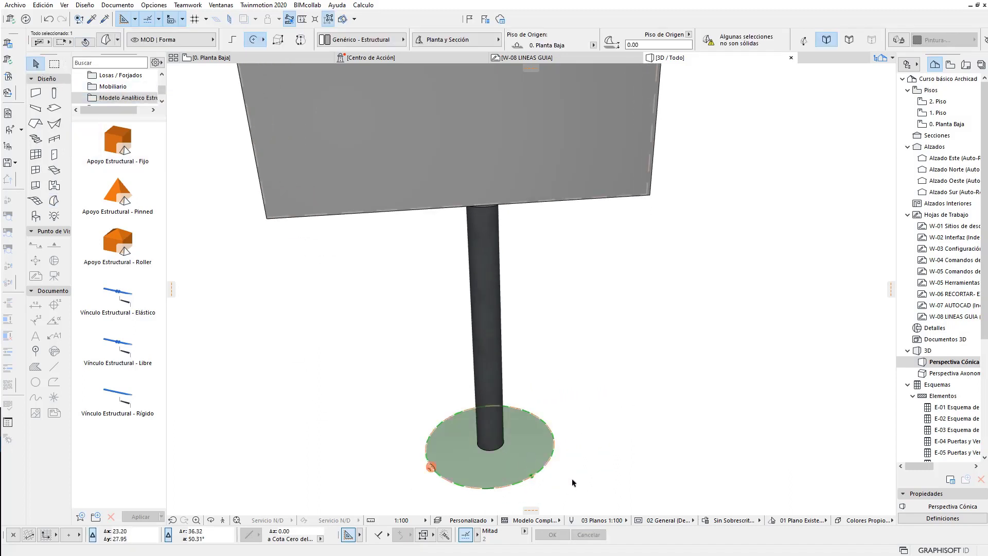
pyautogui.scroll(2, 574, 483)
pyautogui.scroll(2, 566, 479)
# Step: Widen the base disc by offsetting all its edges outward
pyautogui.click(559, 469)
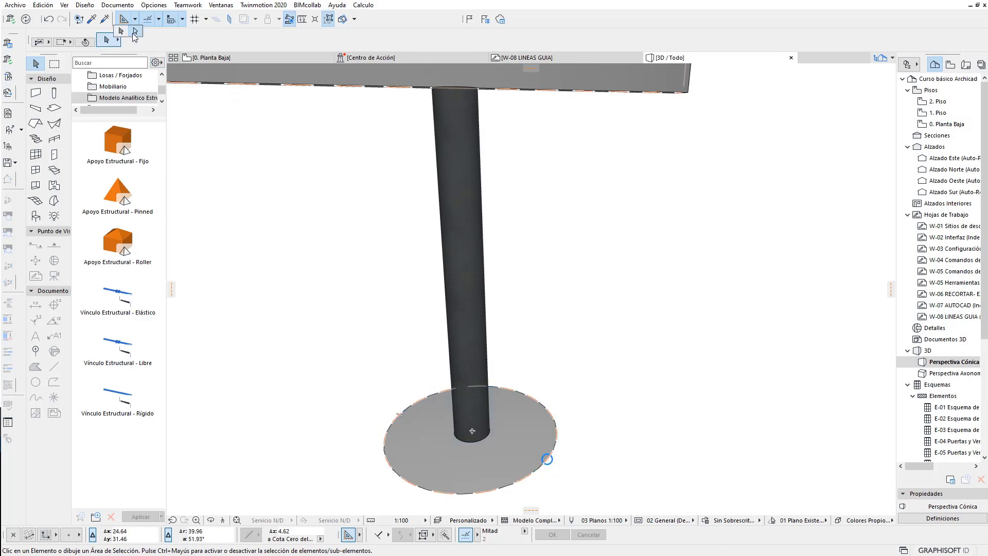
pyautogui.click(134, 32)
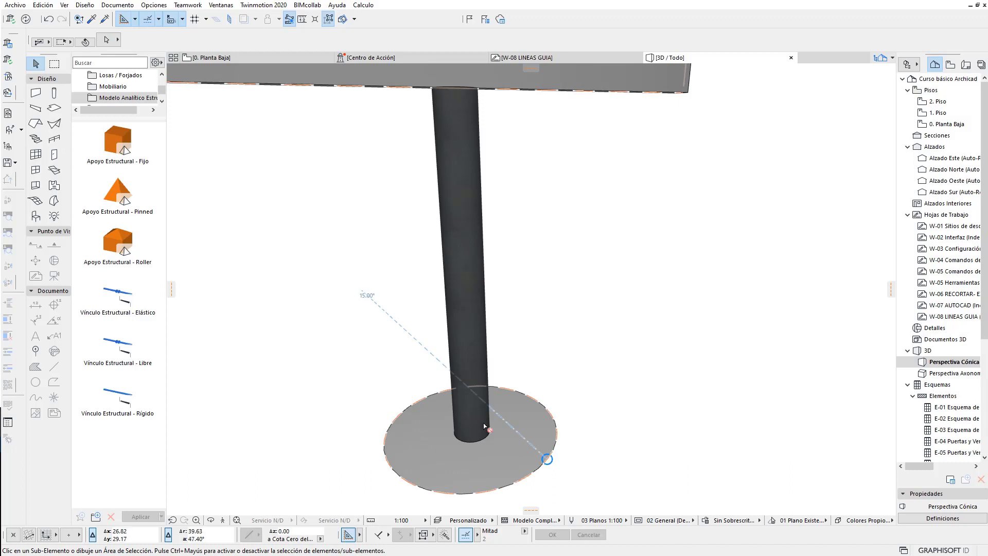
pyautogui.click(538, 470)
pyautogui.click(539, 470)
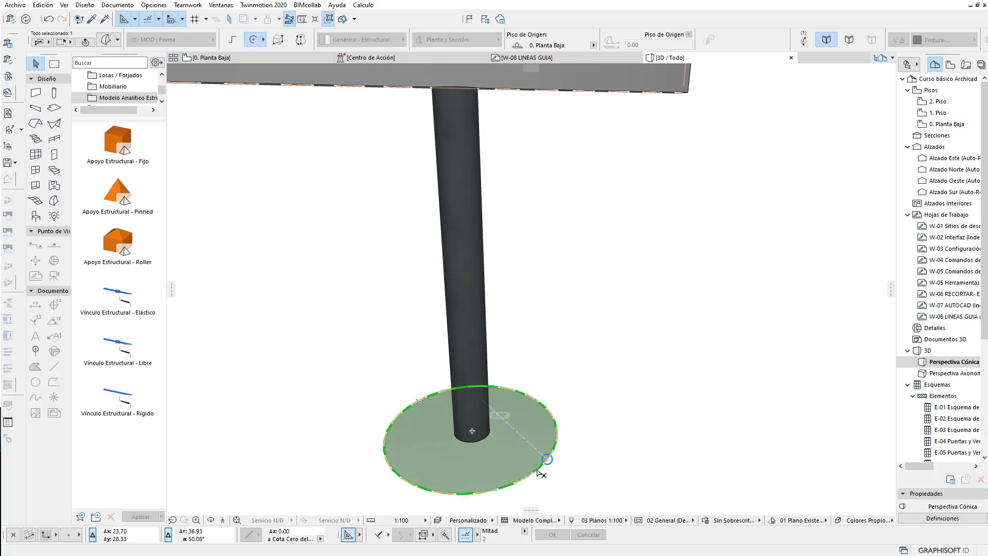
pyautogui.click(539, 469)
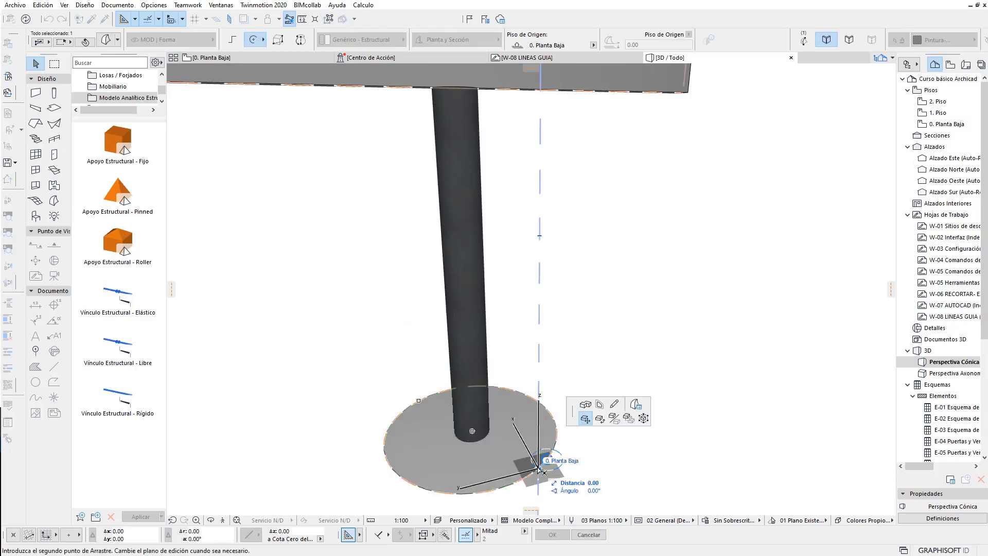
pyautogui.click(600, 408)
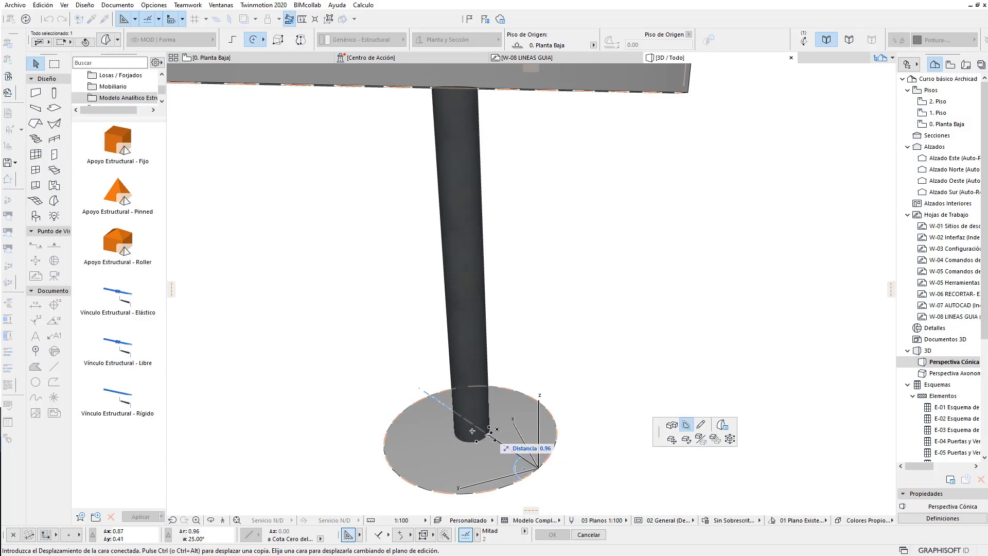
pyautogui.click(492, 434)
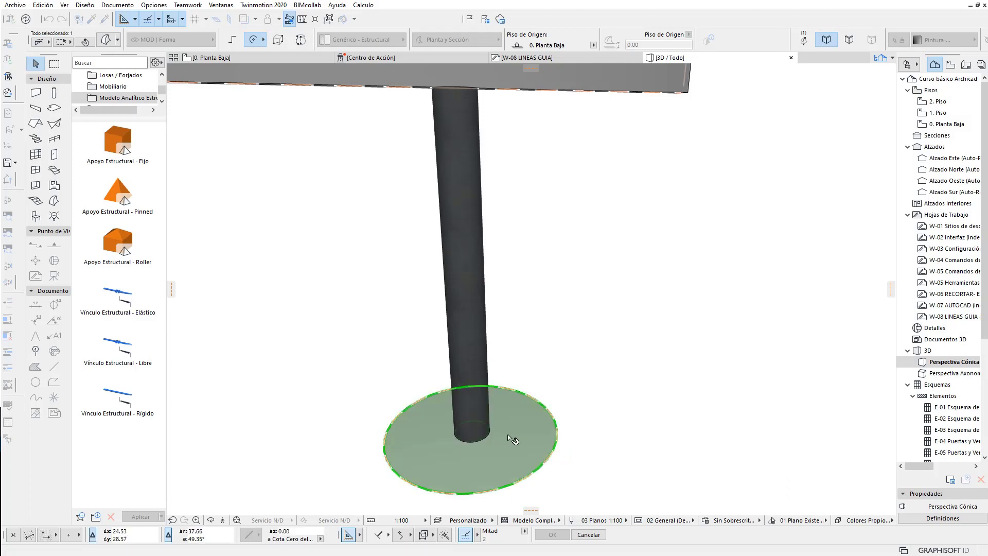
# Step: Raise the disc's centre point 1.20 up the post to form a cone
pyautogui.scroll(1, 496, 435)
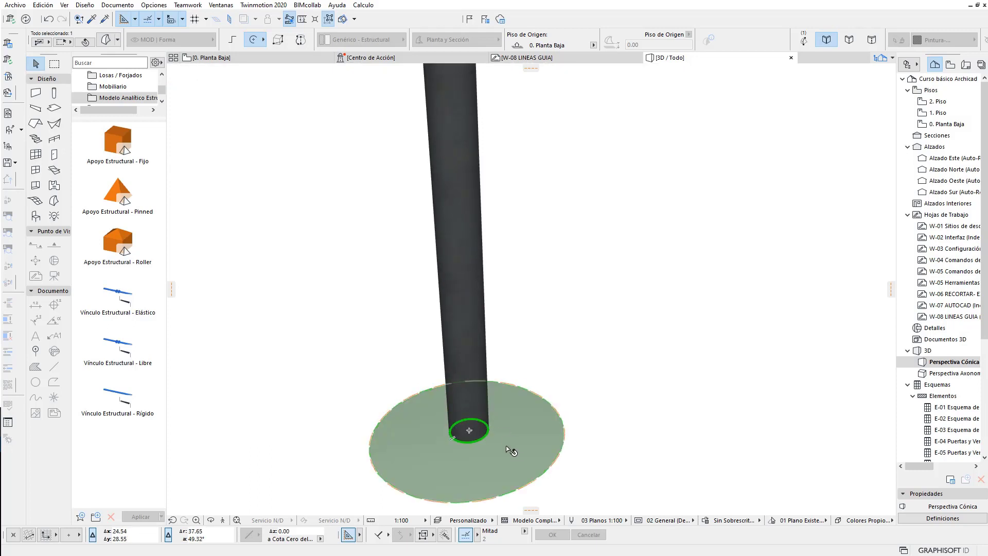
pyautogui.hotkey('ctrl', 'd')
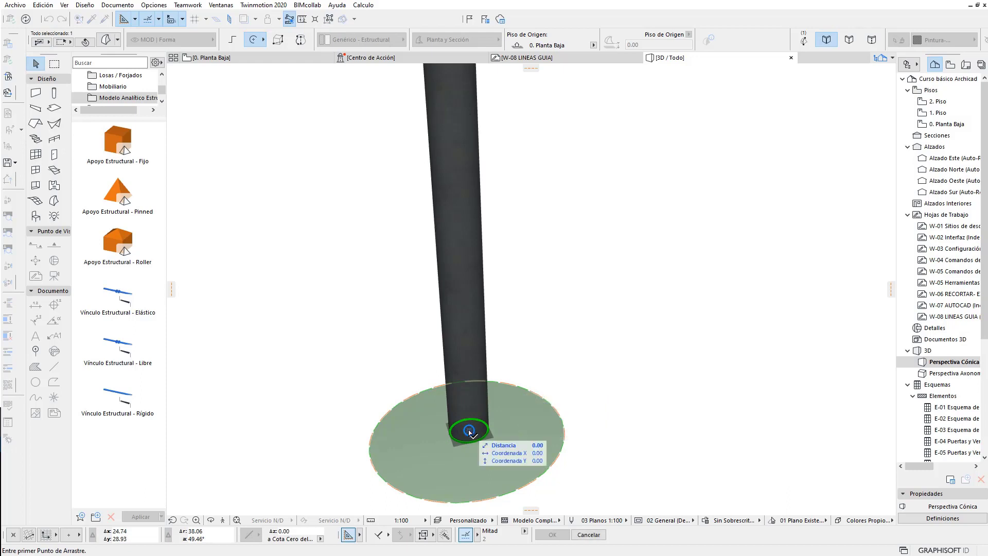
pyautogui.click(468, 430)
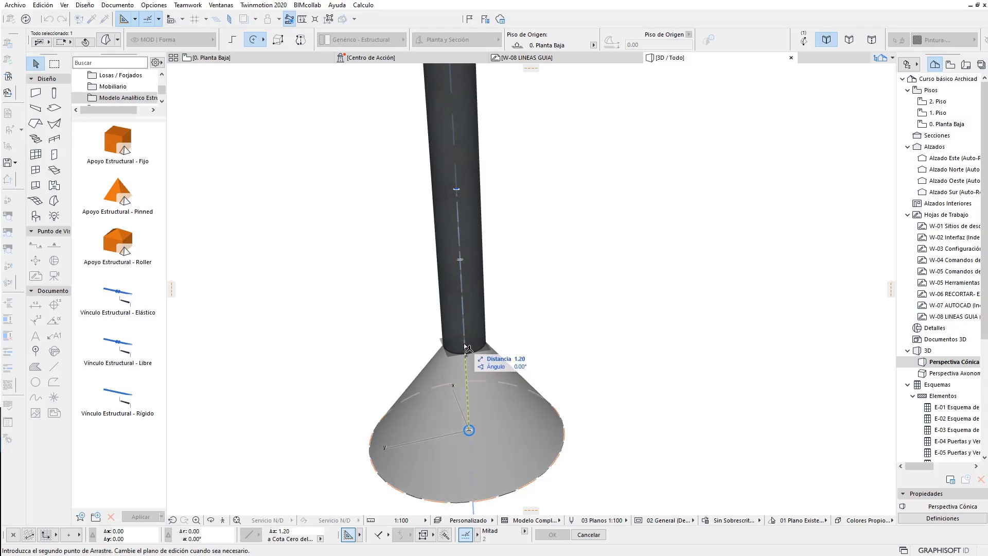
pyautogui.click(467, 348)
# Step: Sweep away guide lines in the view with the guide line eraser
pyautogui.scroll(-3, 592, 404)
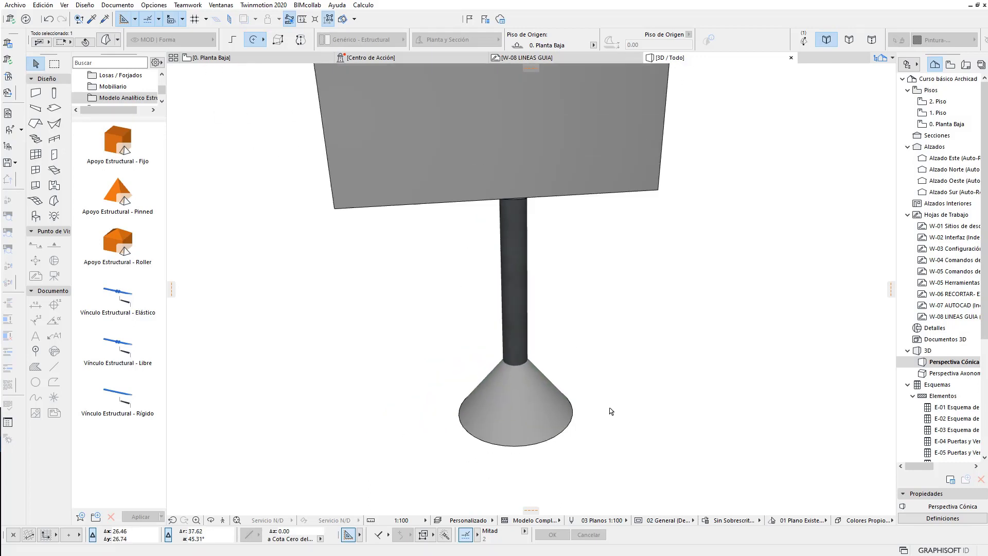
pyautogui.scroll(-2, 612, 412)
pyautogui.click(611, 445)
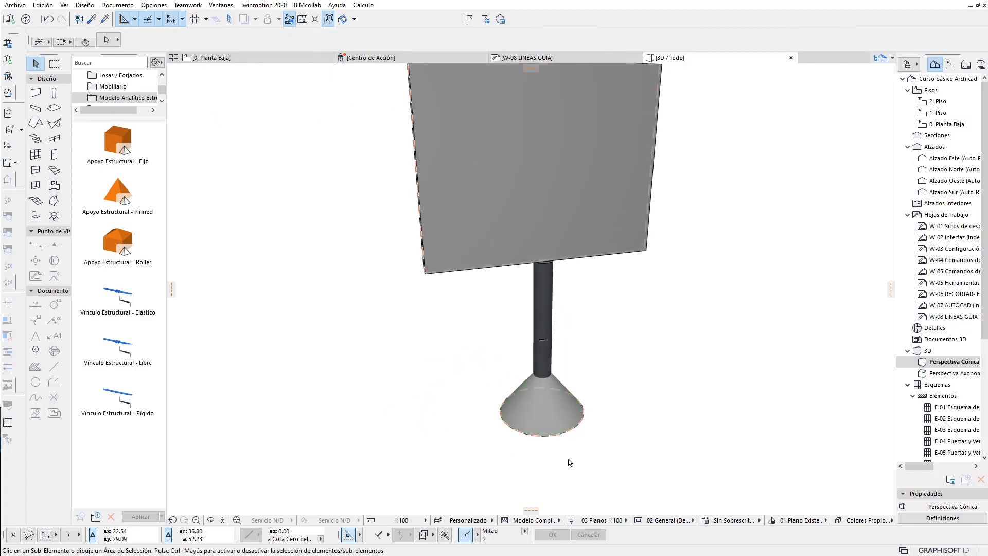
pyautogui.moveTo(569, 462)
pyautogui.keyDown('shift'); pyautogui.mouseDown(button='middle')
pyautogui.moveTo(585, 417)
pyautogui.moveTo(639, 359)
pyautogui.moveTo(635, 368)
pyautogui.moveTo(623, 348)
pyautogui.moveTo(582, 416)
pyautogui.moveTo(591, 382)
pyautogui.moveTo(717, 381)
pyautogui.moveTo(610, 392)
pyautogui.moveTo(608, 411)
pyautogui.moveTo(530, 432)
pyautogui.mouseUp(button='middle'); pyautogui.keyUp('shift')
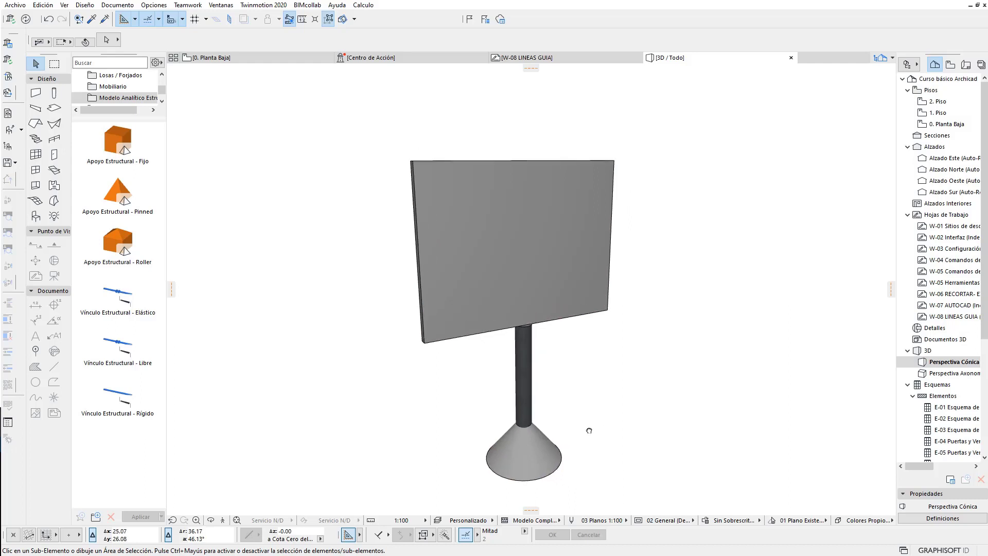
pyautogui.click(133, 20)
pyautogui.click(165, 62)
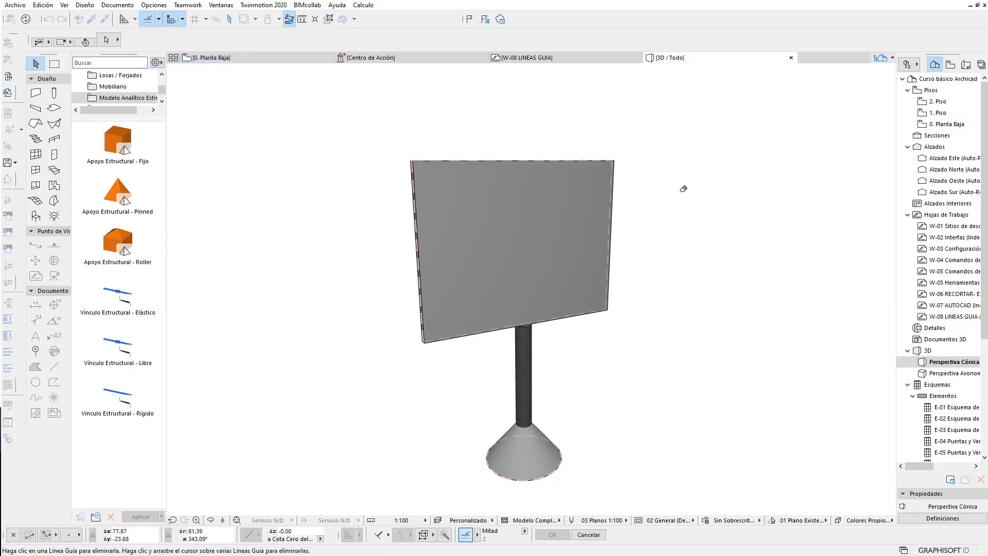
pyautogui.moveTo(683, 189); pyautogui.dragTo(389, 272)
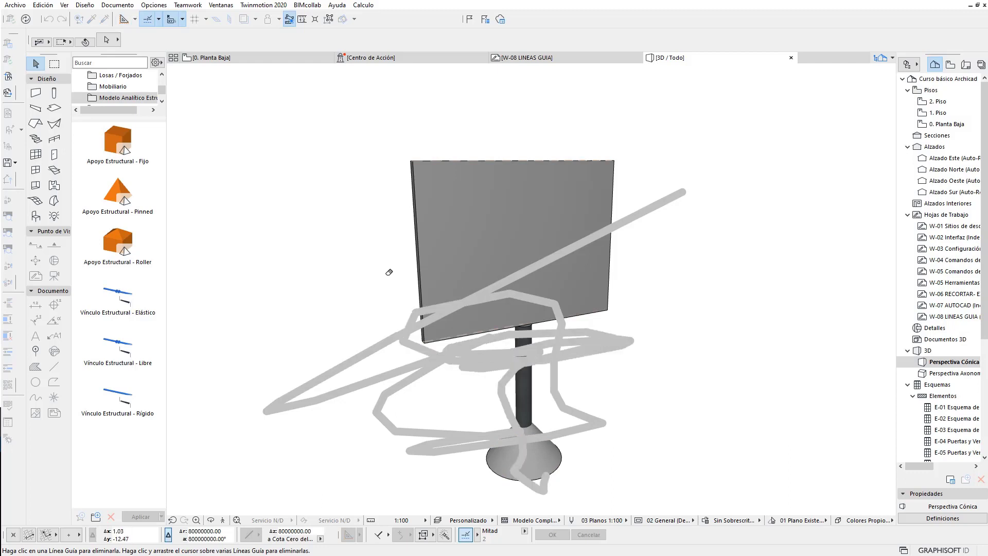
# Step: Remove all remaining guide lines with Eliminar todas las Líneas de Guía
pyautogui.click(124, 19)
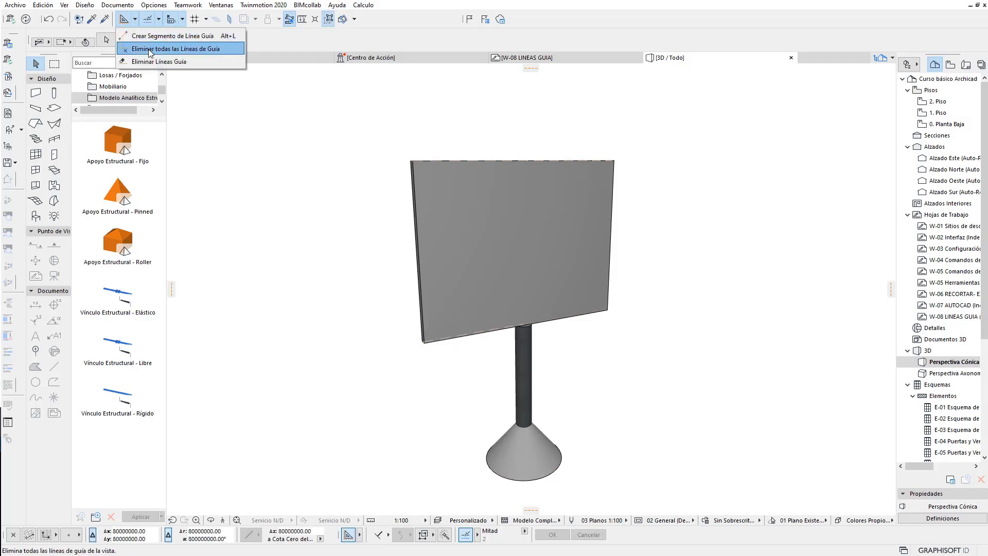
pyautogui.click(147, 51)
pyautogui.moveTo(557, 370)
pyautogui.keyDown('shift'); pyautogui.mouseDown(button='middle')
pyautogui.moveTo(493, 411)
pyautogui.moveTo(466, 327)
pyautogui.moveTo(459, 251)
pyautogui.mouseUp(button='middle'); pyautogui.keyUp('shift')
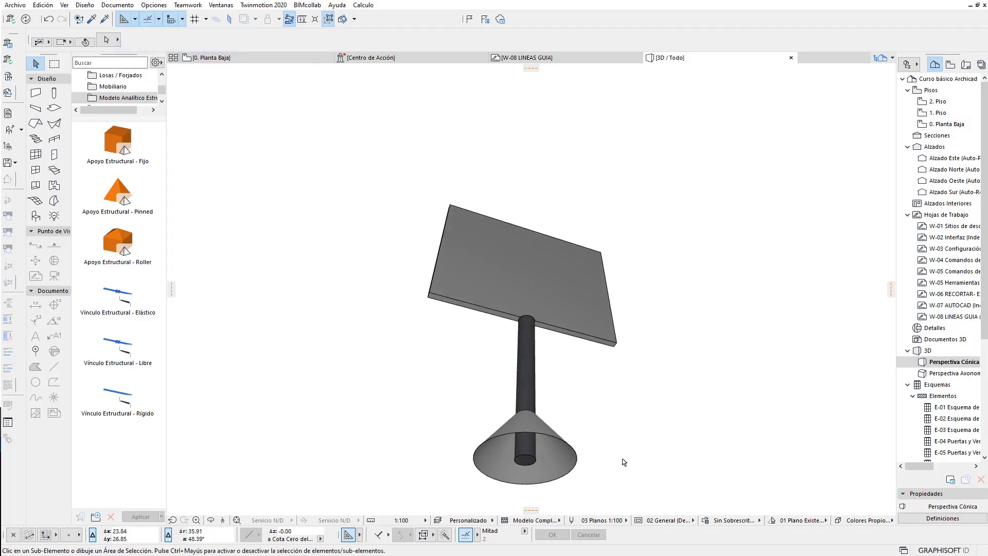
pyautogui.scroll(3, 624, 461)
pyautogui.scroll(3, 535, 465)
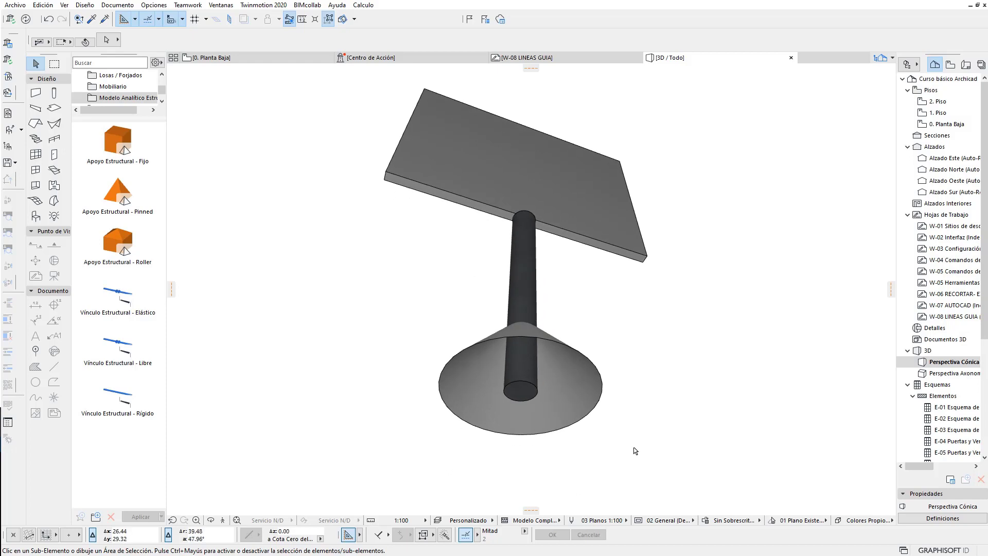
pyautogui.moveTo(592, 414)
pyautogui.keyDown('shift'); pyautogui.mouseDown(button='middle')
pyautogui.moveTo(571, 438)
pyautogui.moveTo(554, 334)
pyautogui.moveTo(576, 371)
pyautogui.mouseUp(button='middle'); pyautogui.keyUp('shift')
# Step: Revolve a 360° morph disc from the post base out to the cone rim
pyautogui.click(603, 401)
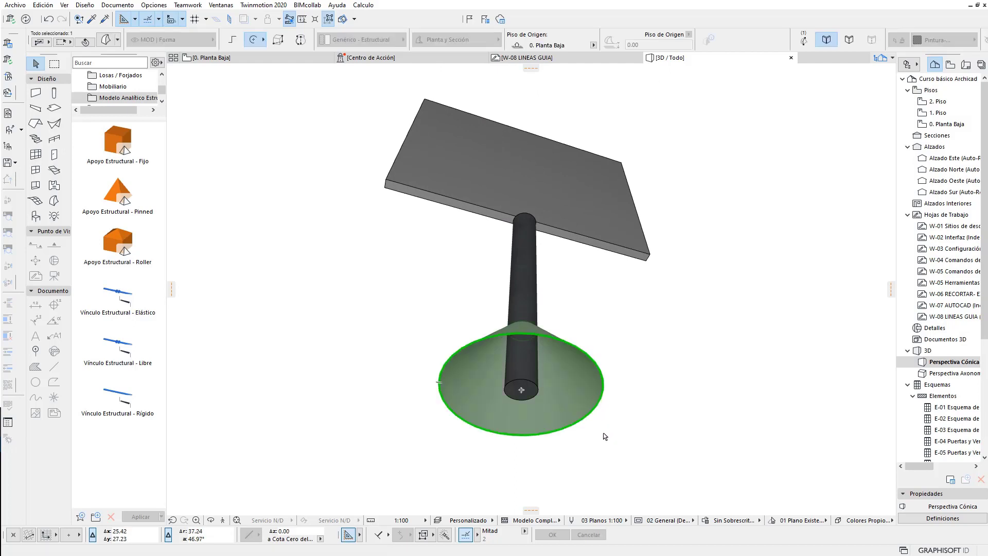
pyautogui.moveTo(473, 431)
pyautogui.keyDown('shift'); pyautogui.mouseDown(button='middle')
pyautogui.moveTo(448, 466)
pyautogui.moveTo(441, 416)
pyautogui.moveTo(431, 422)
pyautogui.mouseUp(button='middle'); pyautogui.keyUp('shift')
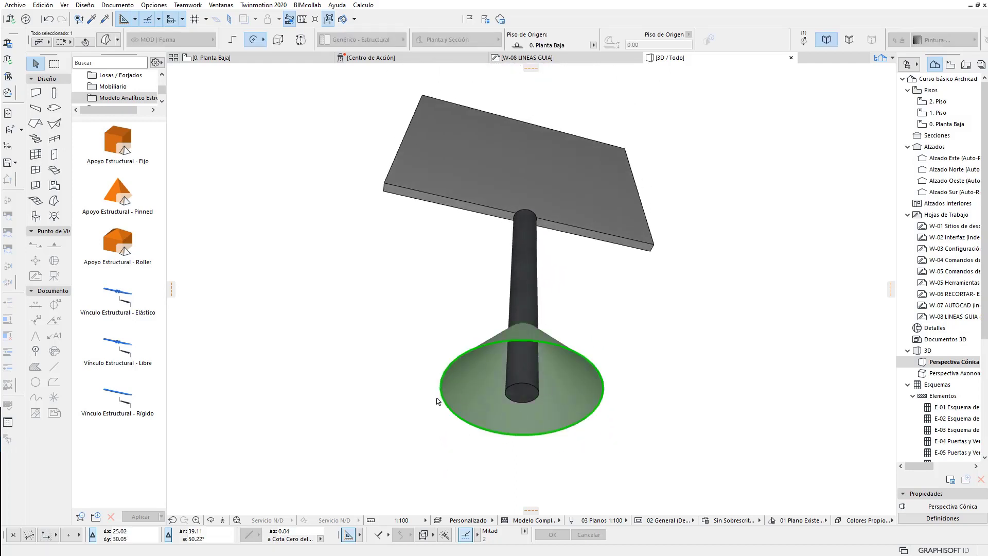
pyautogui.click(436, 402)
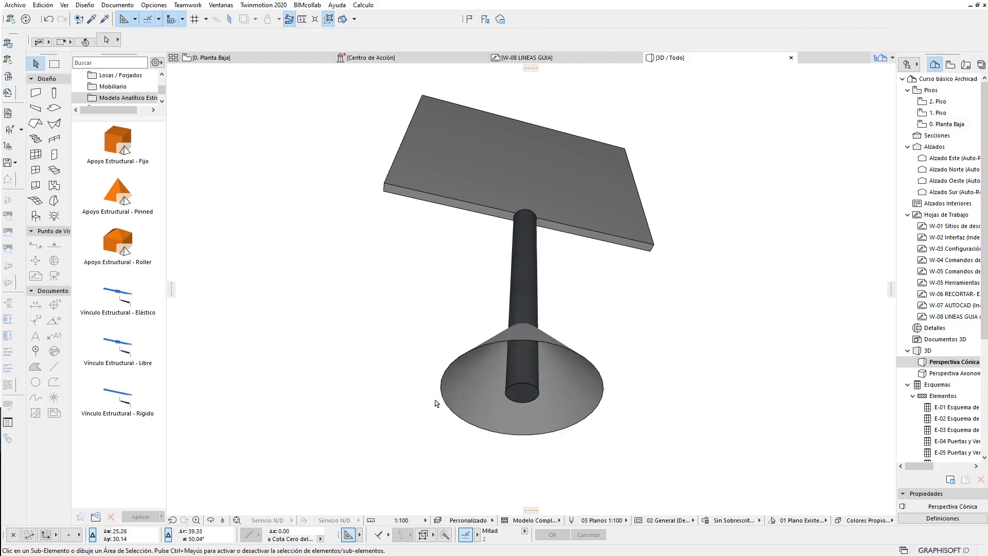
pyautogui.click(54, 200)
pyautogui.click(254, 42)
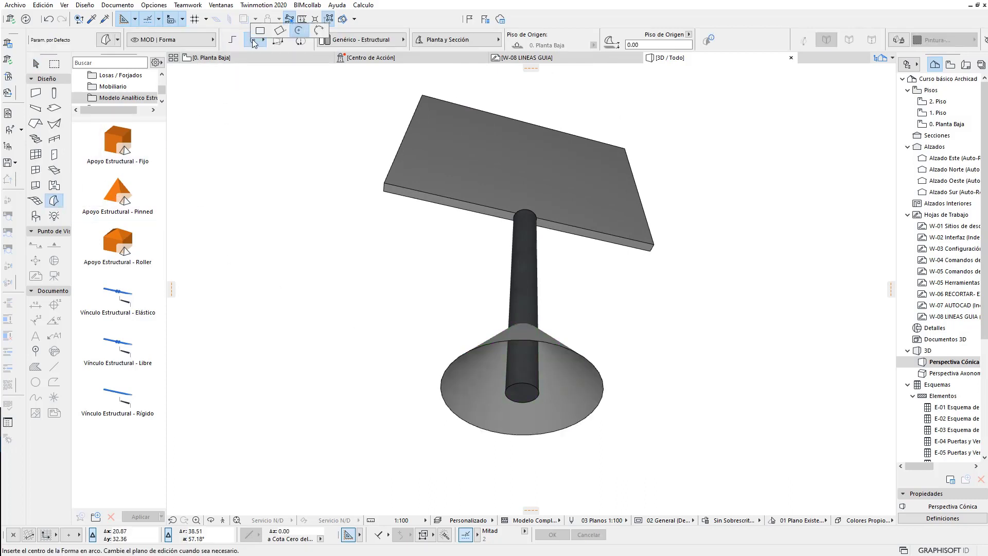
pyautogui.click(306, 32)
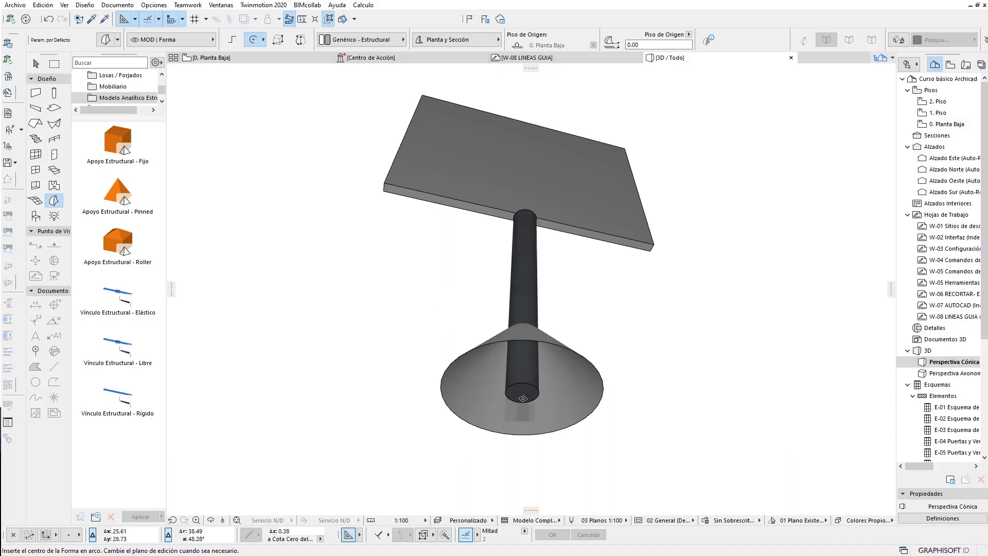
pyautogui.click(523, 392)
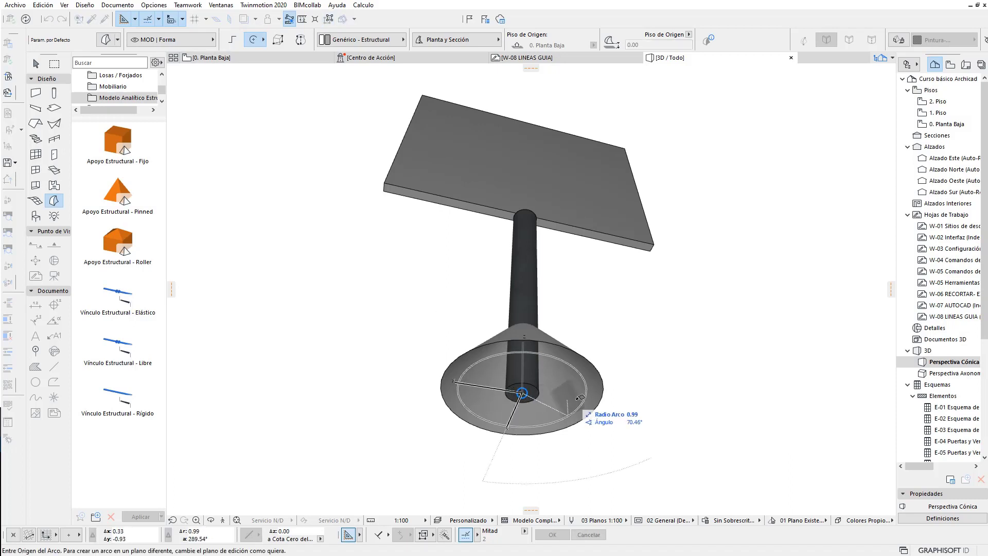
pyautogui.click(601, 399)
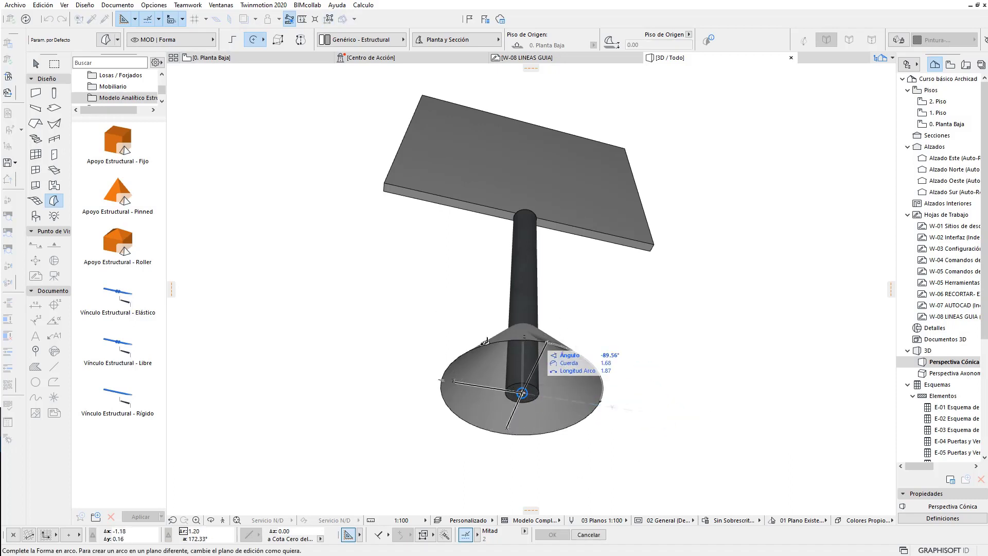
pyautogui.click(602, 399)
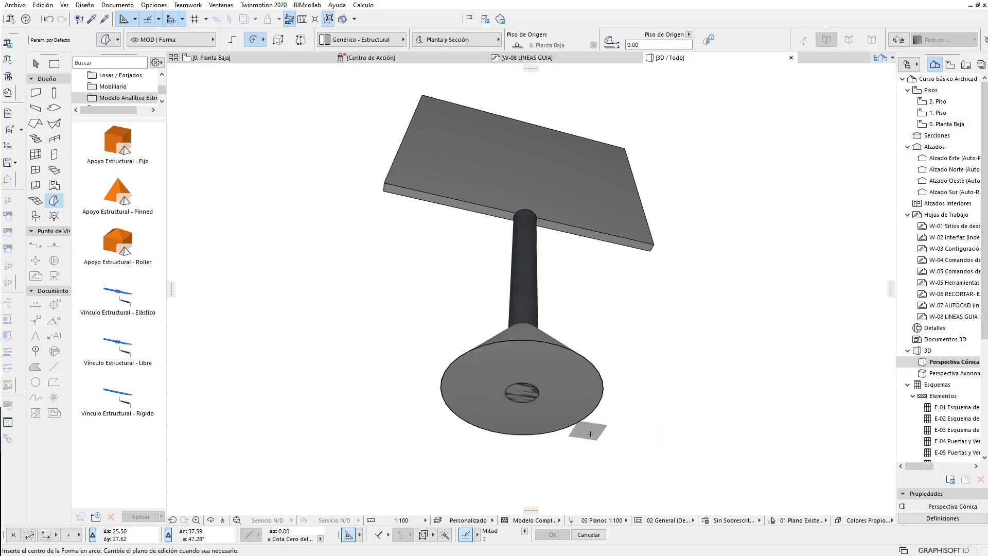
pyautogui.moveTo(597, 389)
pyautogui.keyDown('shift'); pyautogui.mouseDown(button='middle')
pyautogui.moveTo(644, 412)
pyautogui.moveTo(574, 441)
pyautogui.moveTo(587, 376)
pyautogui.mouseUp(button='middle'); pyautogui.keyUp('shift')
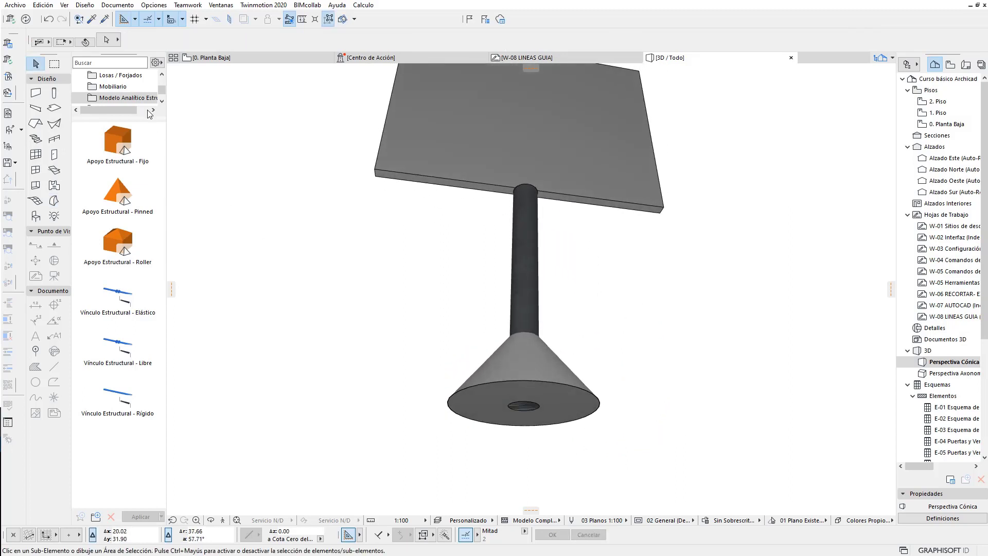
# Step: Unite the cone and its bottom disc with Operaciones Booleanas > Unión
pyautogui.click(117, 40)
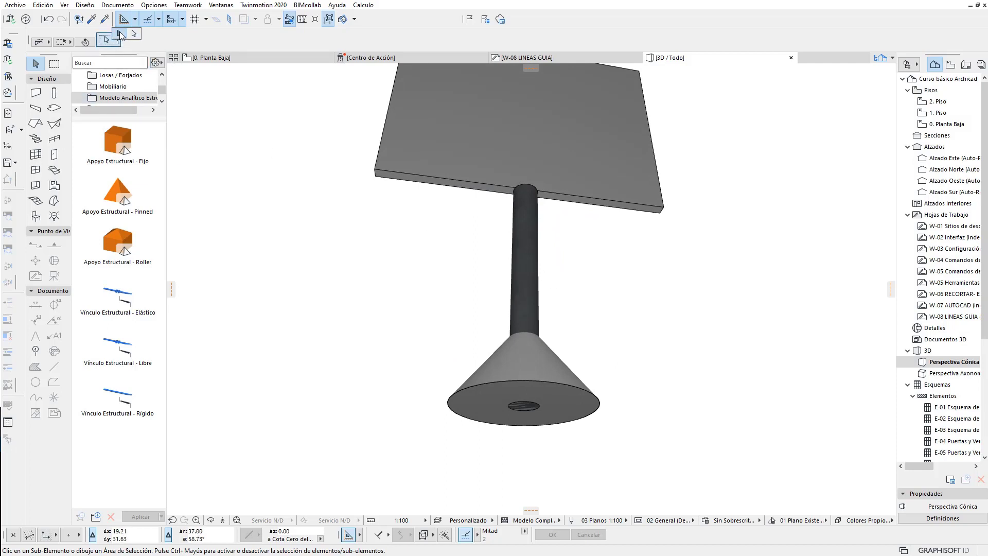
pyautogui.click(120, 34)
pyautogui.moveTo(638, 360); pyautogui.dragTo(589, 425)
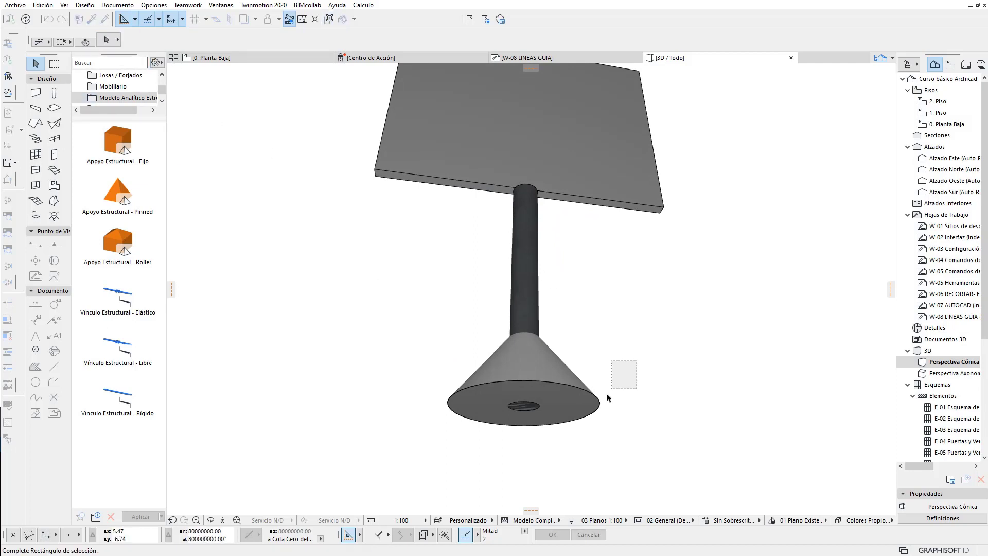
pyautogui.rightClick(610, 364)
pyautogui.moveTo(658, 214)
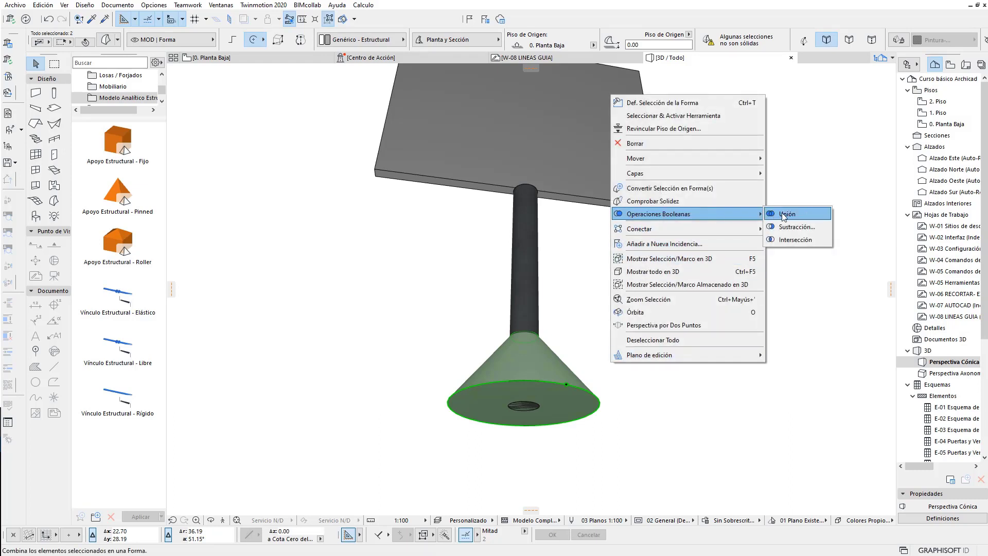
pyautogui.click(642, 338)
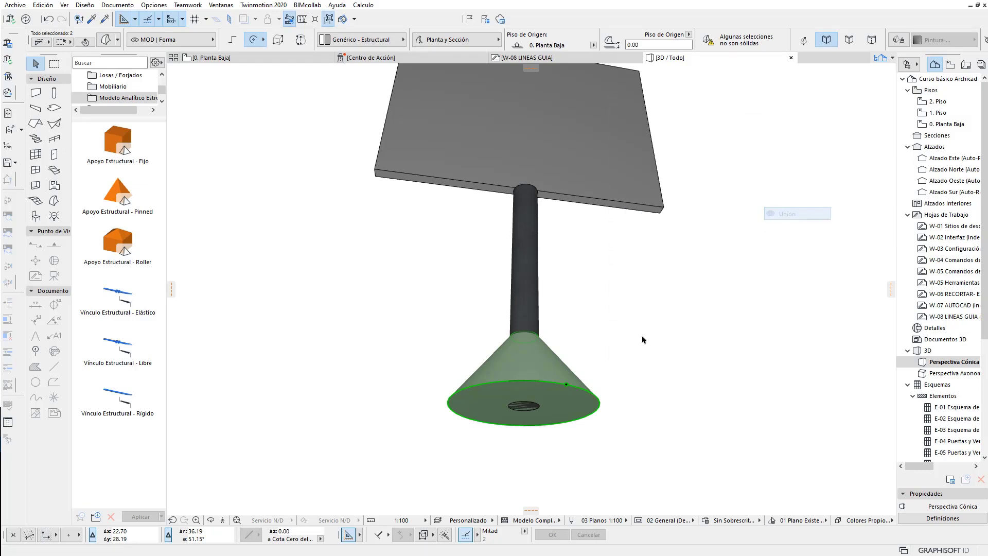
# Step: Run Comprobar Solidez on the merged cone and dismiss the alert
pyautogui.click(566, 383)
pyautogui.keyDown('shift'); pyautogui.moveTo(596, 335); pyautogui.dragTo(604, 371, button='middle'); pyautogui.keyUp('shift')
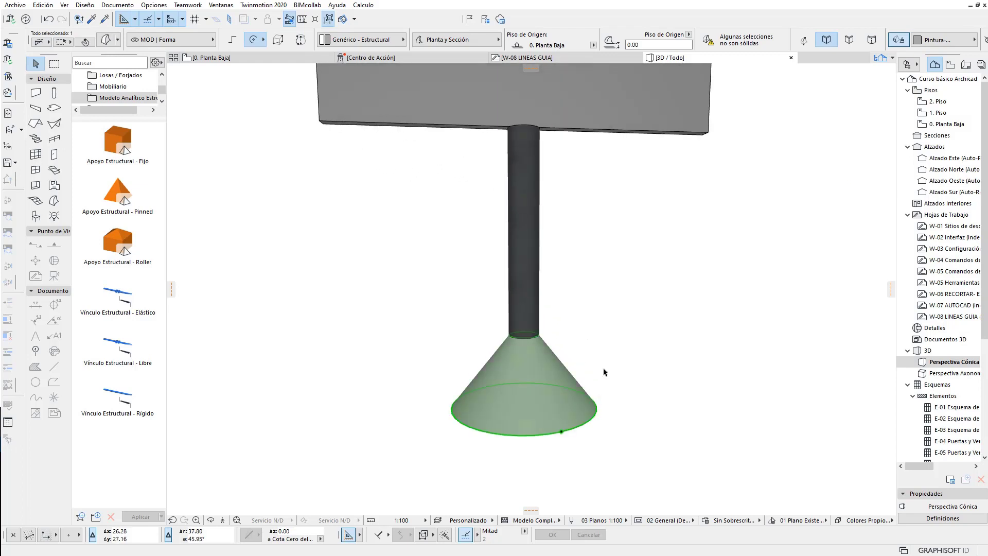
pyautogui.rightClick(612, 333)
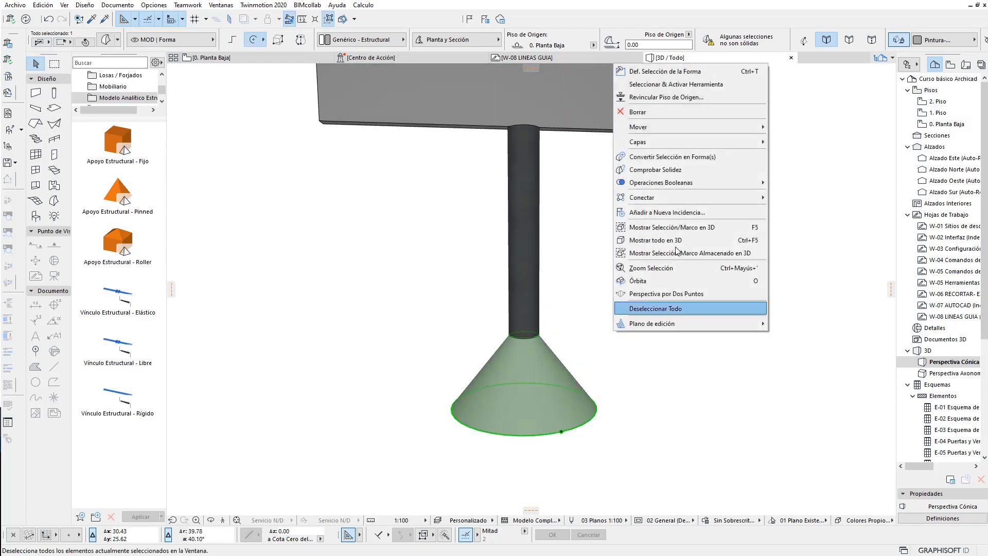
pyautogui.click(665, 171)
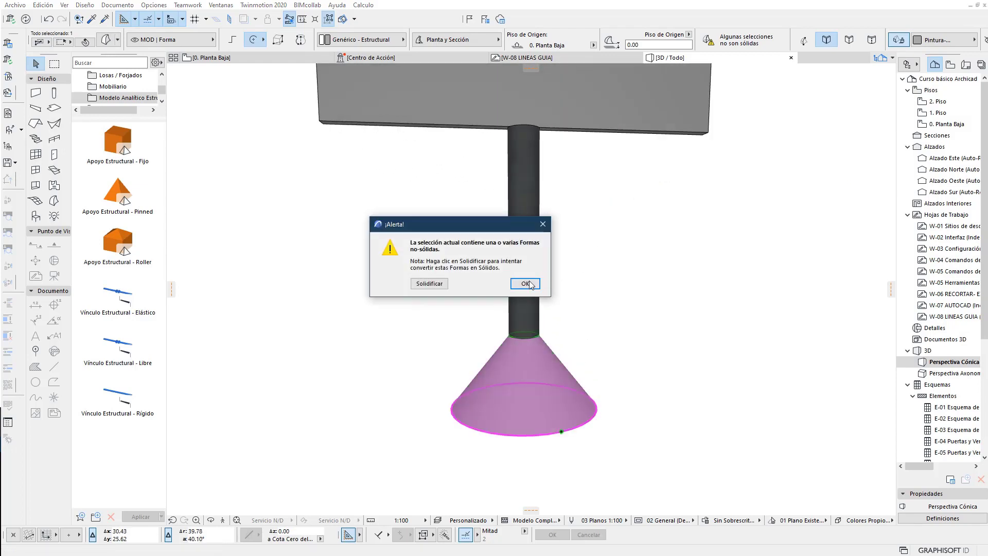
pyautogui.click(440, 286)
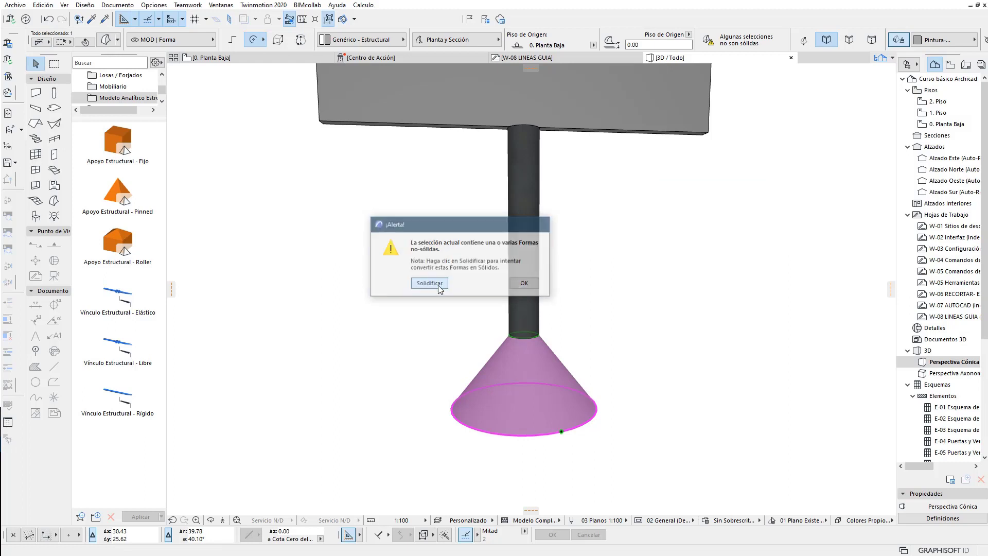
pyautogui.click(615, 356)
pyautogui.click(596, 420)
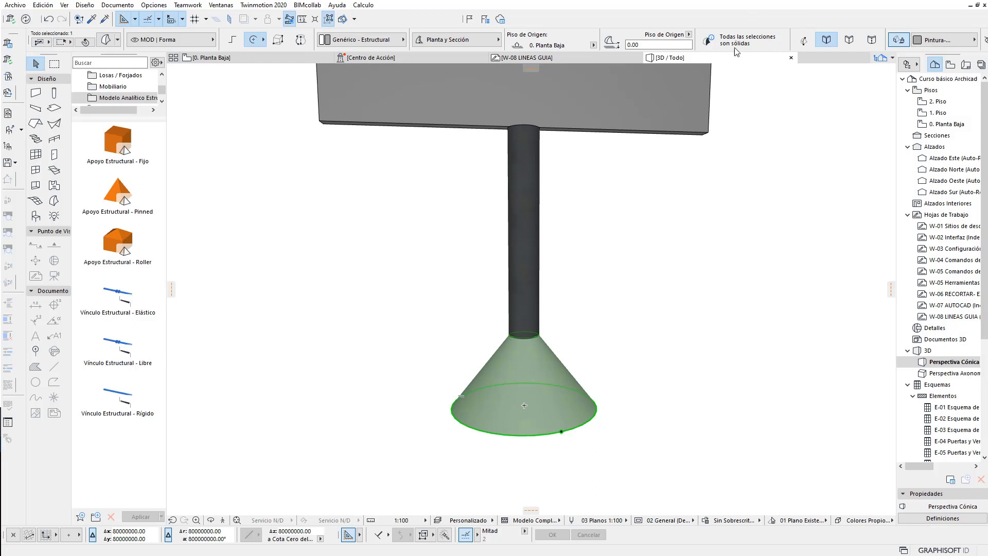
# Step: Merge the column and cone morph with Conectar > Combinar Elementos
pyautogui.moveTo(642, 370)
pyautogui.keyDown('shift'); pyautogui.mouseDown(button='middle')
pyautogui.moveTo(640, 309)
pyautogui.moveTo(608, 341)
pyautogui.moveTo(610, 243)
pyautogui.moveTo(603, 301)
pyautogui.mouseUp(button='middle'); pyautogui.keyUp('shift')
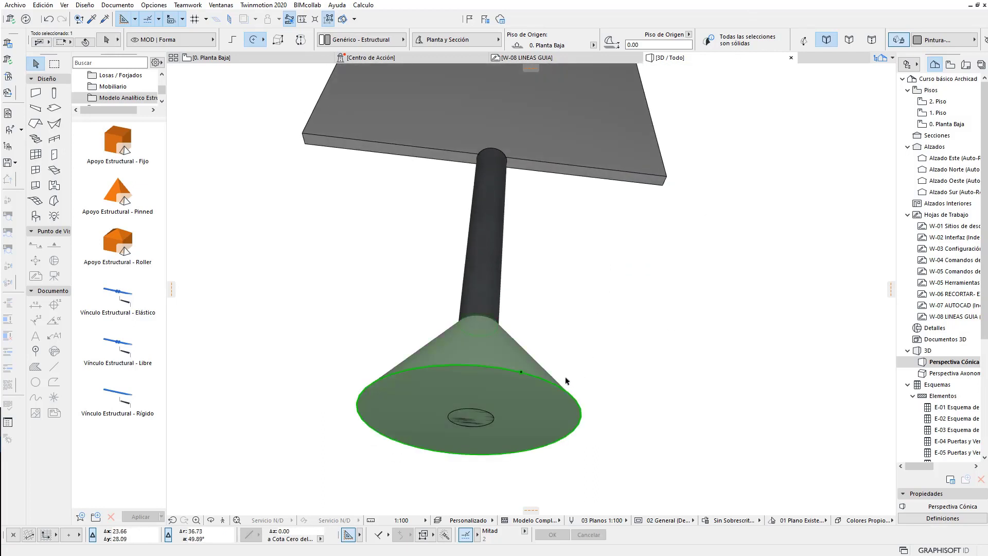
pyautogui.moveTo(566, 381)
pyautogui.keyDown('shift'); pyautogui.mouseDown(button='middle')
pyautogui.moveTo(596, 389)
pyautogui.moveTo(558, 342)
pyautogui.mouseUp(button='middle'); pyautogui.keyUp('shift')
pyautogui.keyDown('shift'); pyautogui.click(500, 287); pyautogui.keyUp('shift')
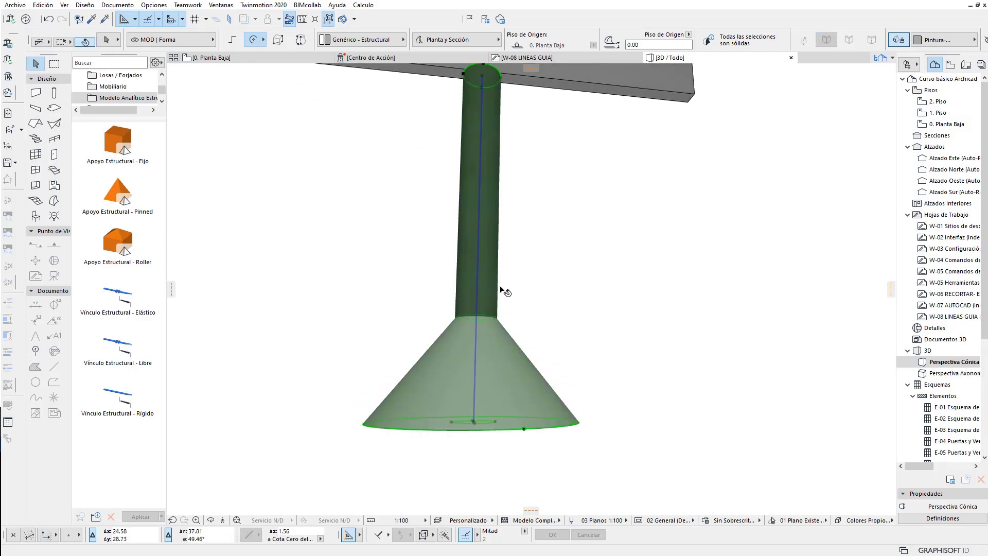
pyautogui.rightClick(550, 298)
pyautogui.moveTo(579, 403)
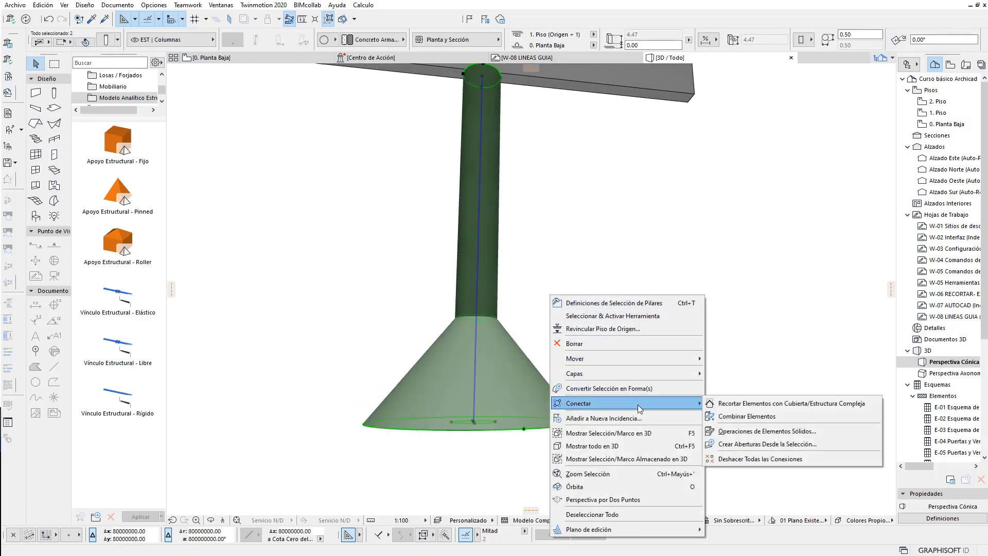
pyautogui.click(746, 419)
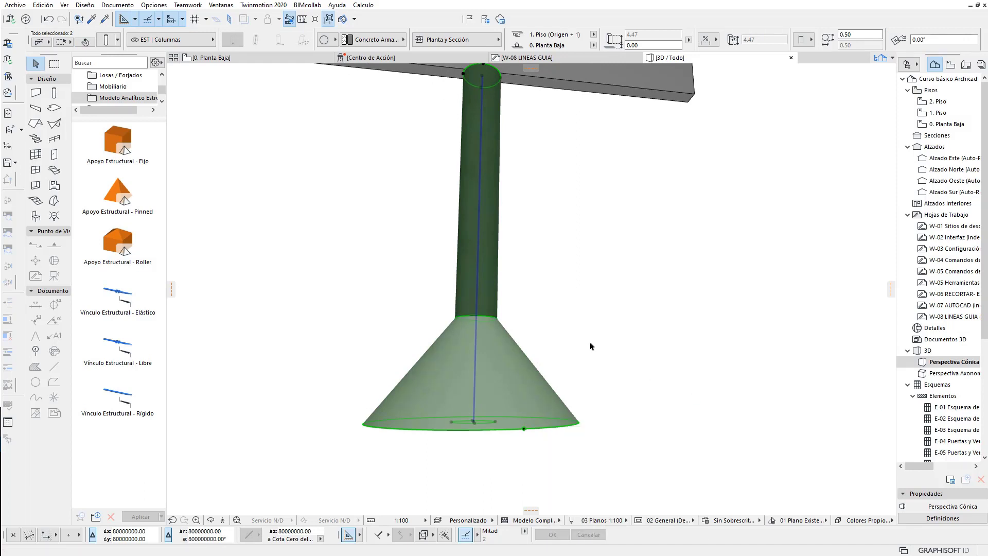
pyautogui.moveTo(578, 370)
pyautogui.keyDown('shift'); pyautogui.mouseDown(button='middle')
pyautogui.moveTo(569, 294)
pyautogui.moveTo(566, 417)
pyautogui.mouseUp(button='middle'); pyautogui.keyUp('shift')
pyautogui.click(566, 429)
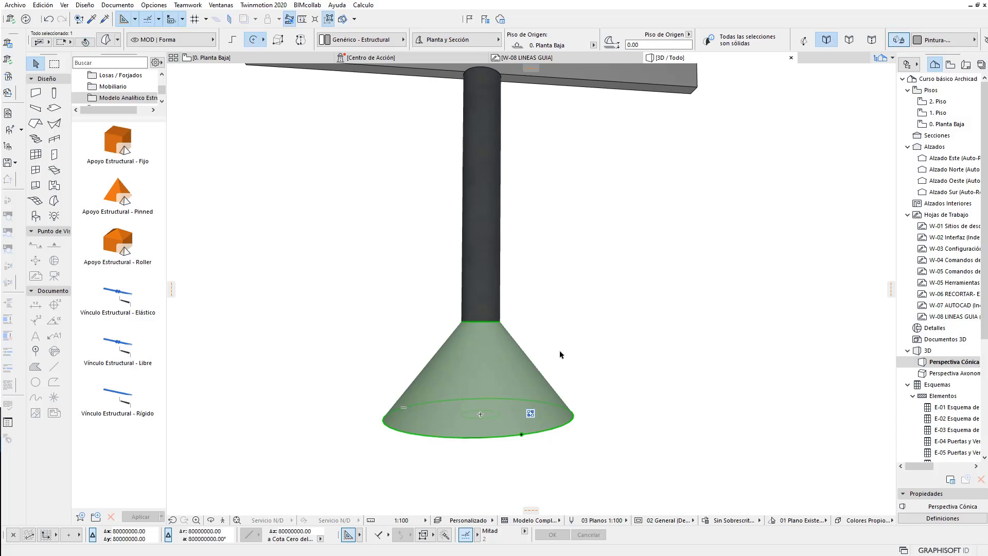
# Step: Apply the Concreto material to the cone and orbit to view the whole signboard
pyautogui.click(387, 41)
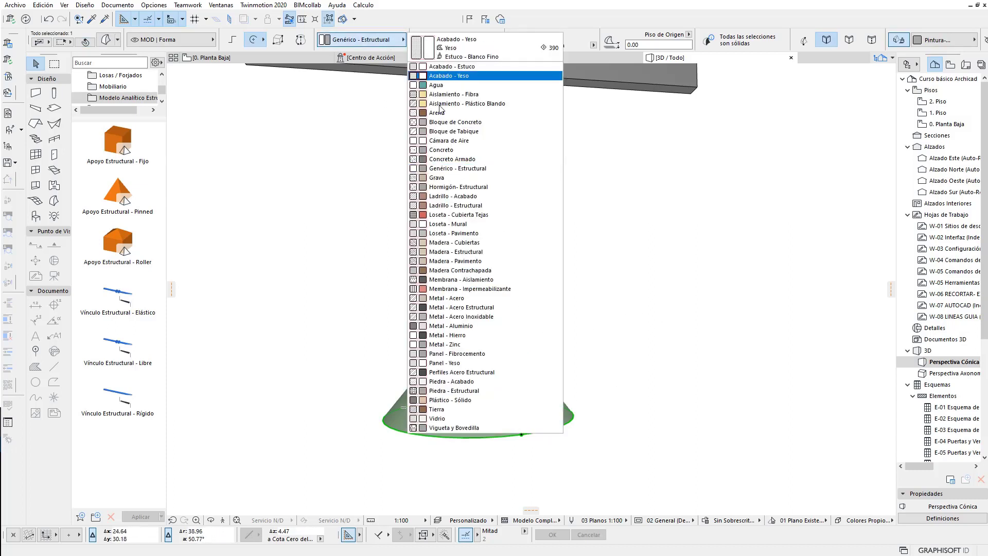
pyautogui.click(468, 150)
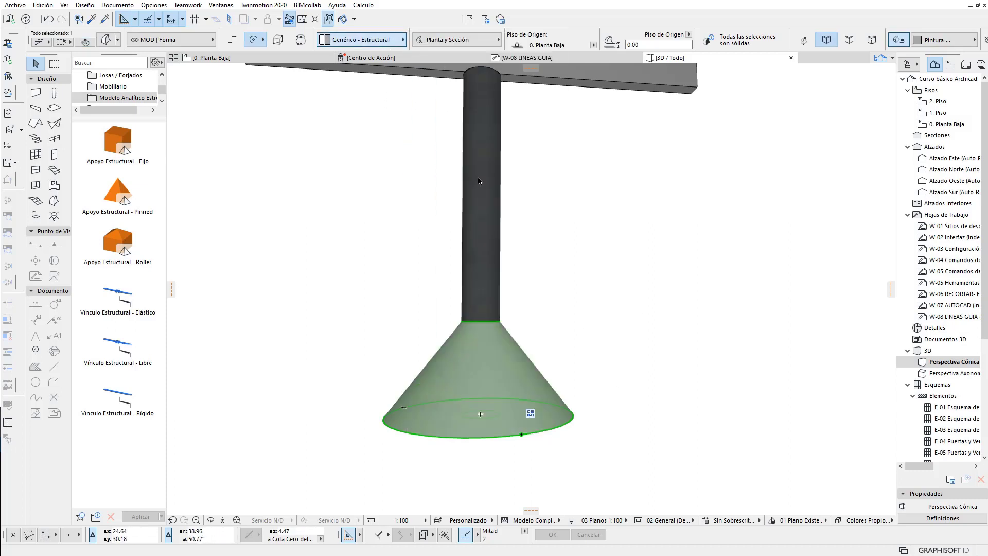
pyautogui.click(579, 356)
pyautogui.moveTo(569, 367)
pyautogui.keyDown('shift'); pyautogui.mouseDown(button='middle')
pyautogui.moveTo(463, 300)
pyautogui.moveTo(501, 269)
pyautogui.moveTo(547, 368)
pyautogui.moveTo(549, 318)
pyautogui.moveTo(525, 202)
pyautogui.moveTo(535, 296)
pyautogui.moveTo(587, 326)
pyautogui.moveTo(584, 346)
pyautogui.moveTo(576, 329)
pyautogui.moveTo(589, 334)
pyautogui.mouseUp(button='middle'); pyautogui.keyUp('shift')
pyautogui.scroll(2, 576, 327)
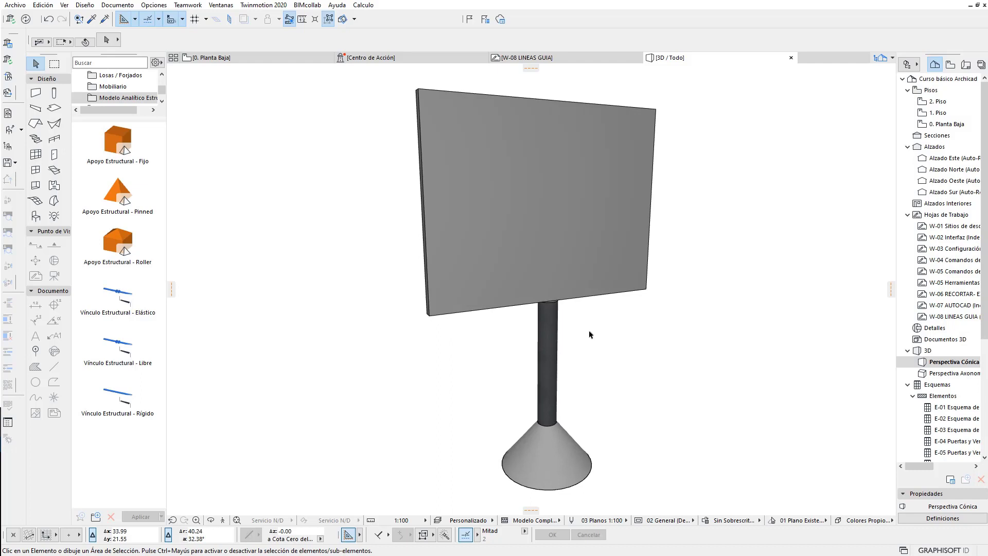